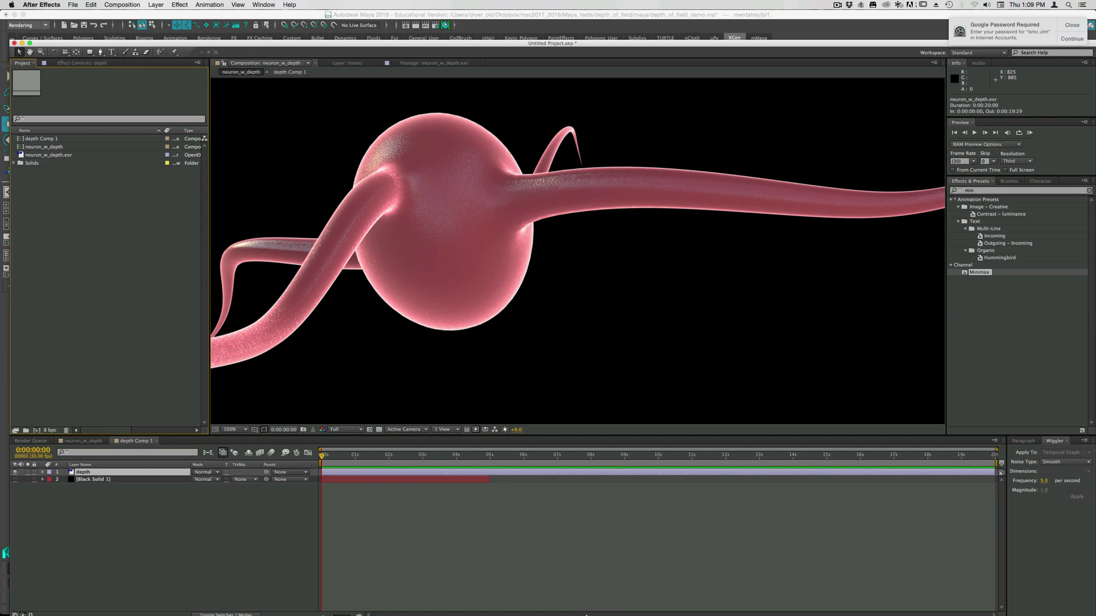
- From the Dock, switch to Maya, briefly bring After Effects forward, then return to Maya
mouse_move(586, 614)
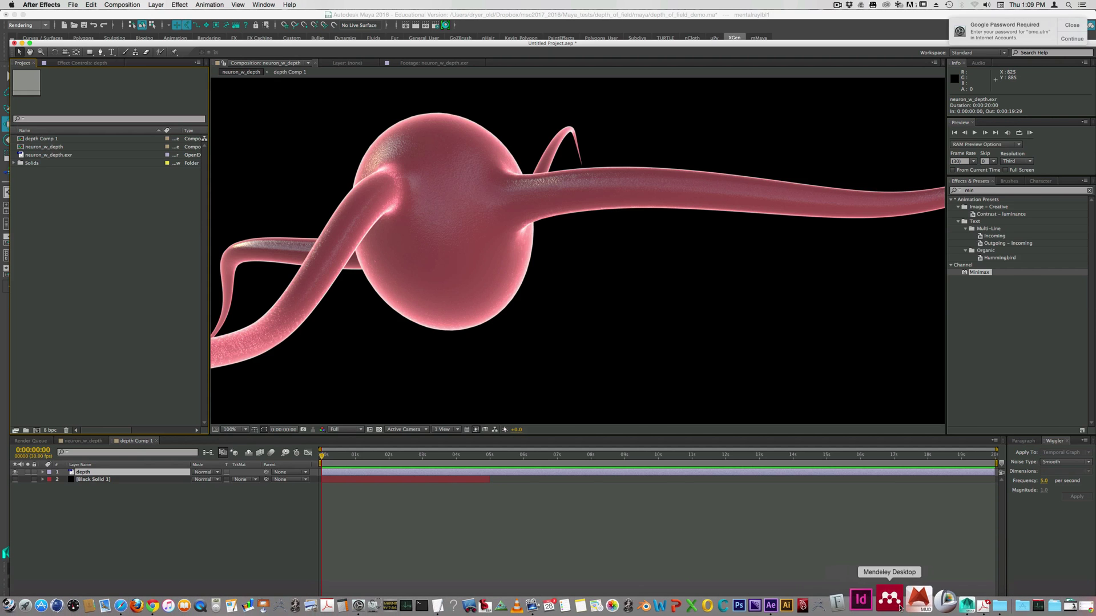
click(937, 599)
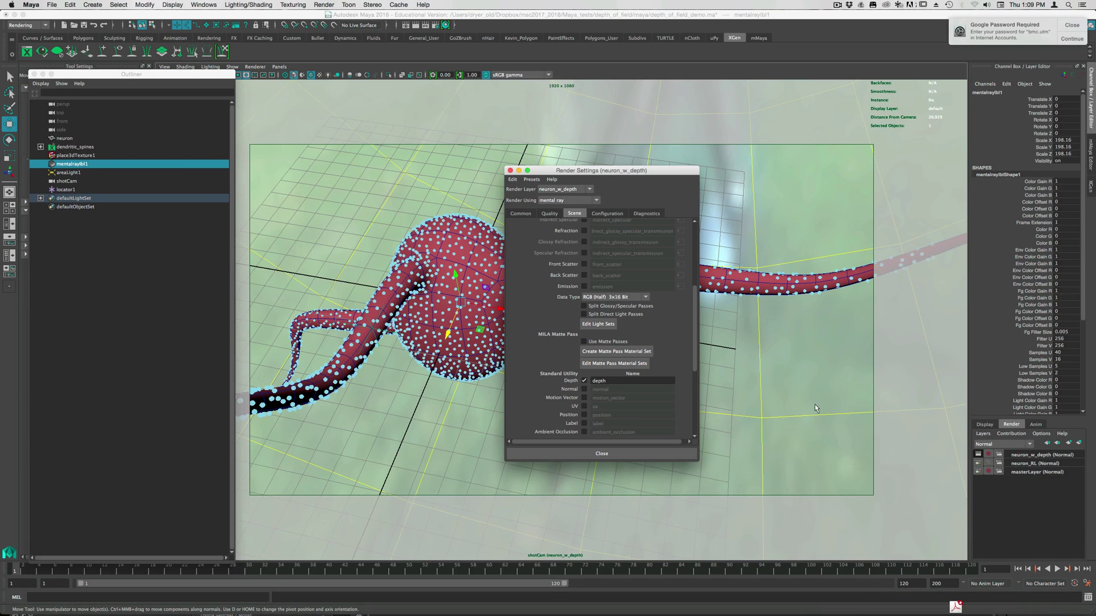
mouse_move(730, 615)
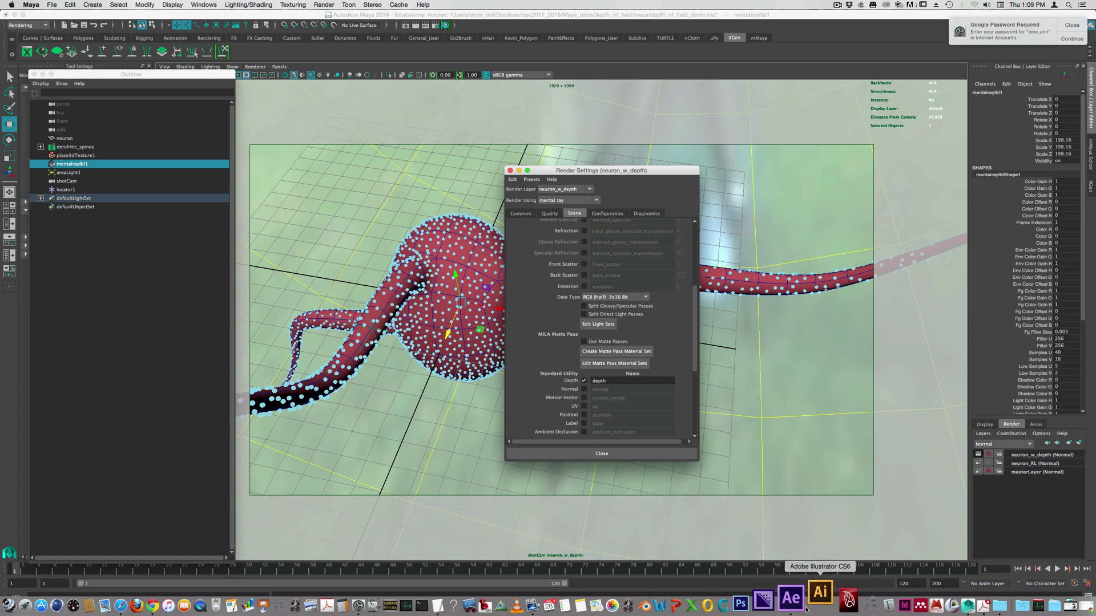
right_click(813, 605)
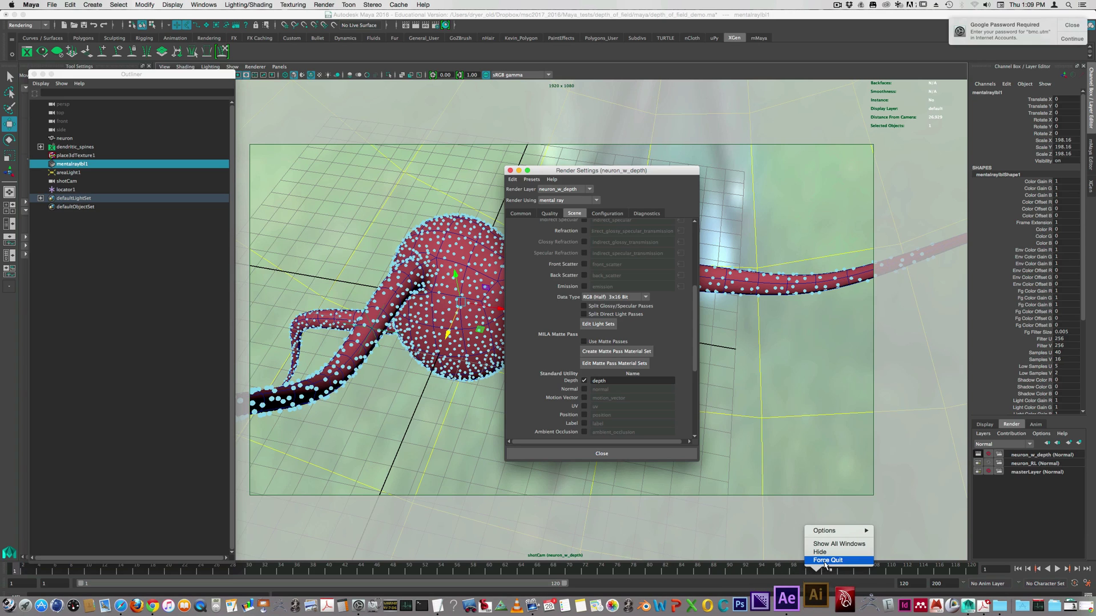
click(825, 561)
right_click(782, 590)
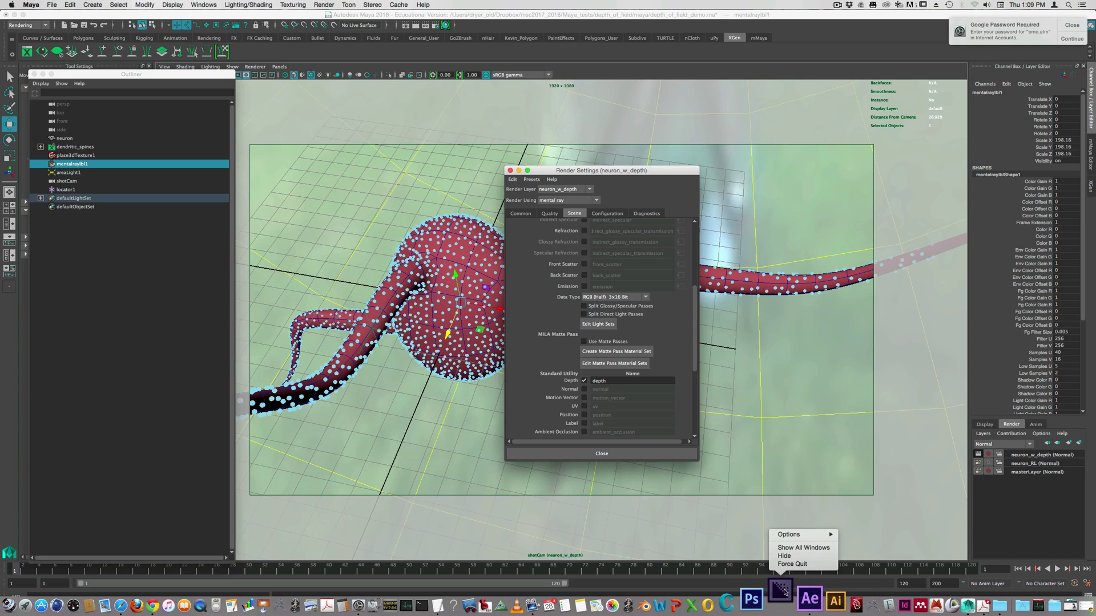
click(809, 599)
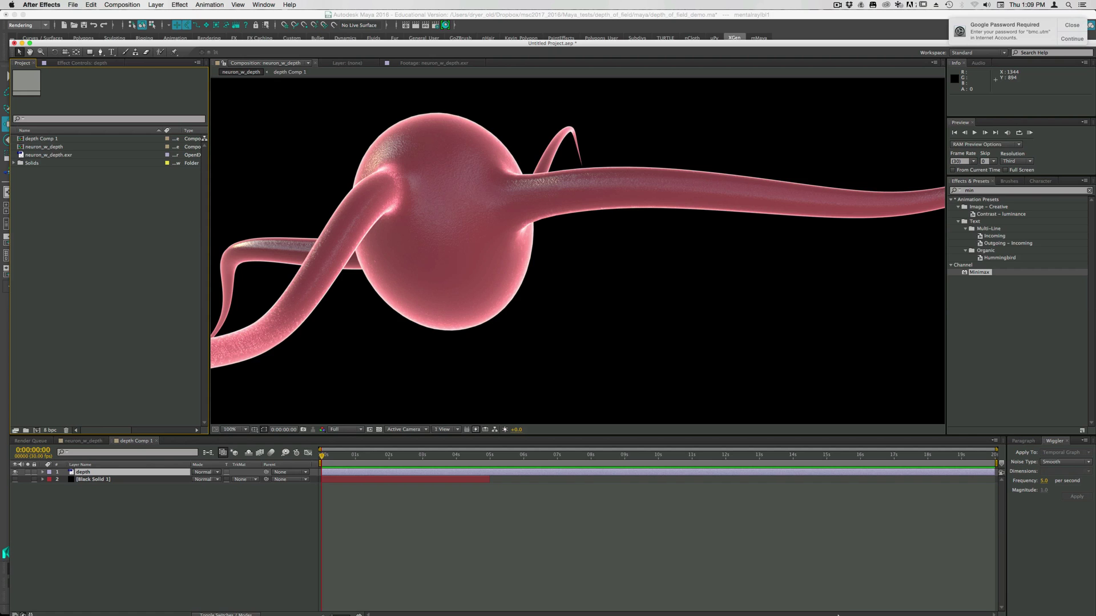
mouse_move(837, 614)
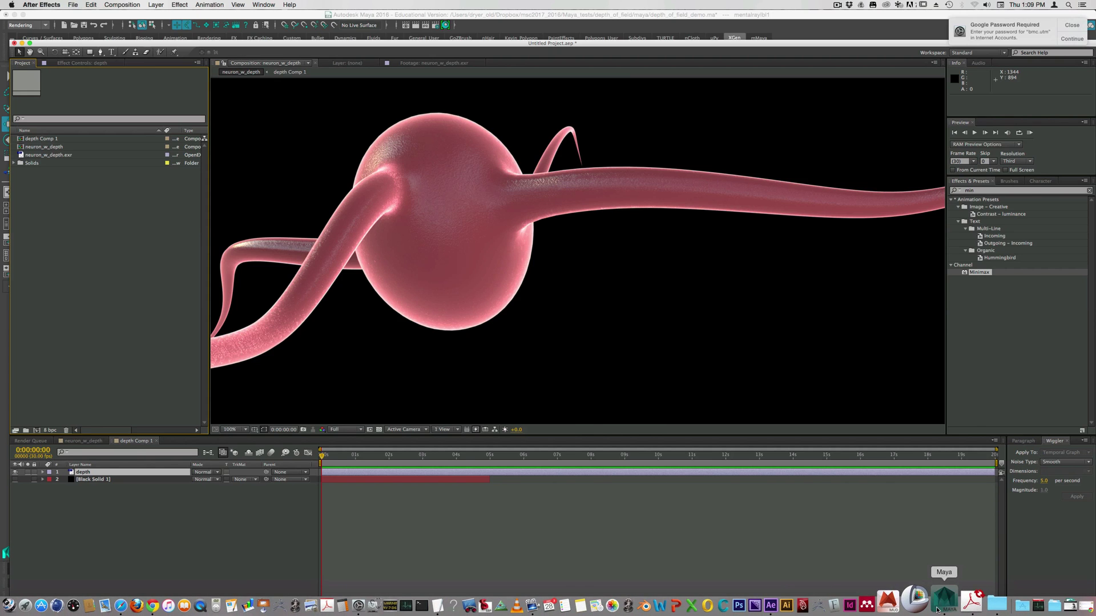
click(944, 600)
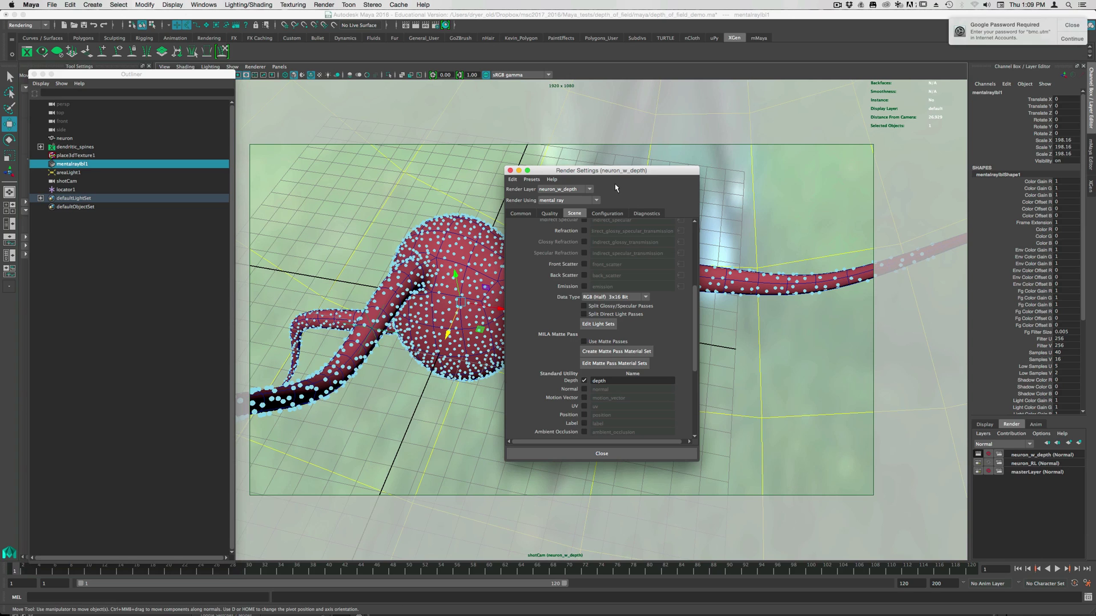
- Move and enlarge the Render Settings window, make neuron_w_depth current, and scroll through its passes
drag(601, 170, 452, 73)
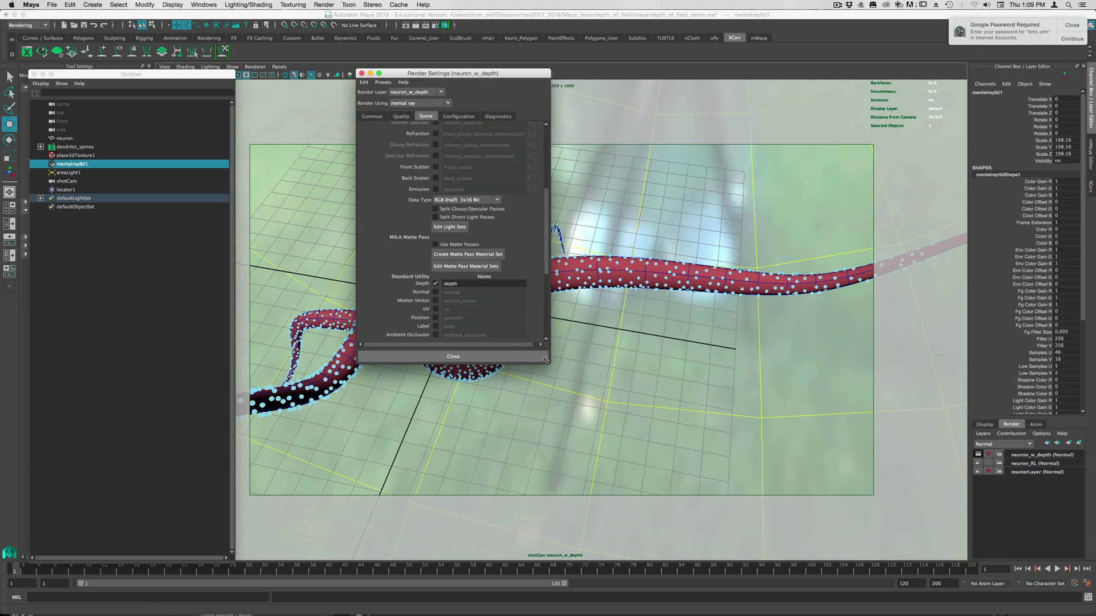
drag(578, 395, 639, 494)
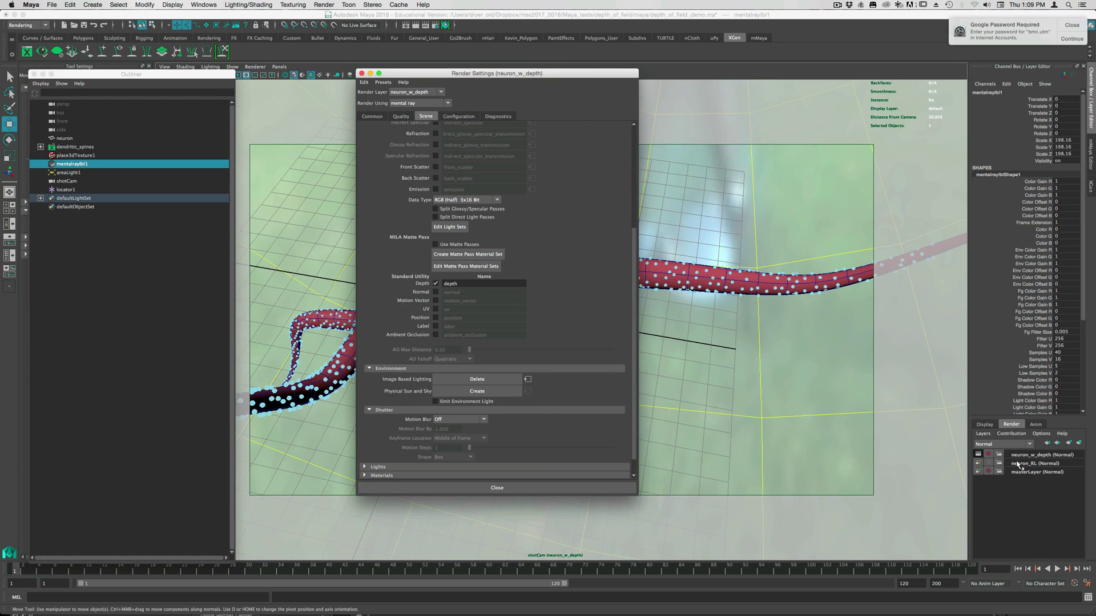
click(1054, 457)
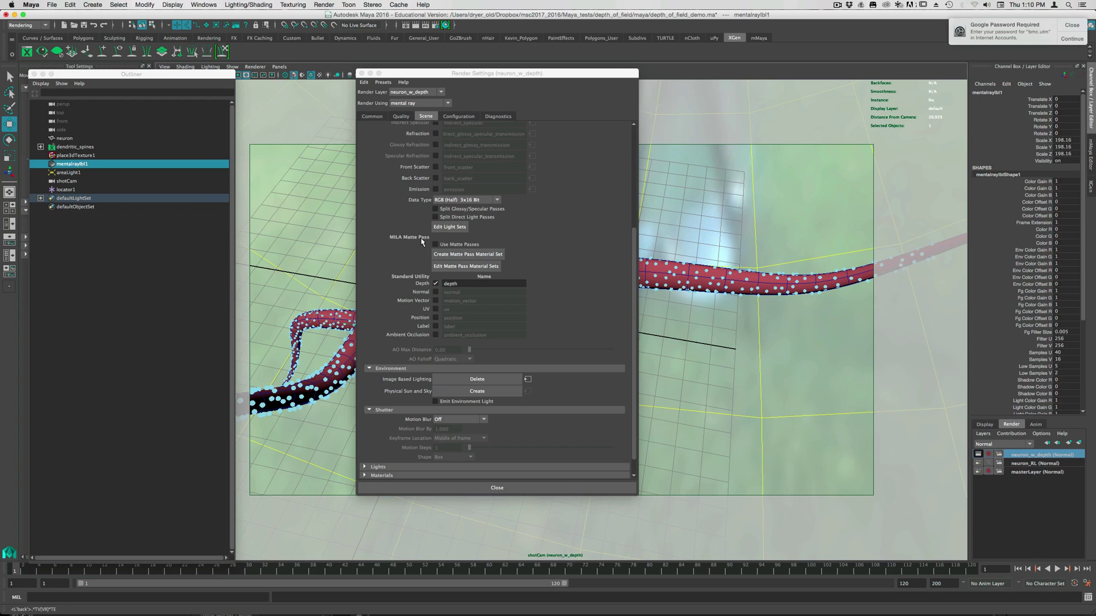
scroll(417, 257, up, 5)
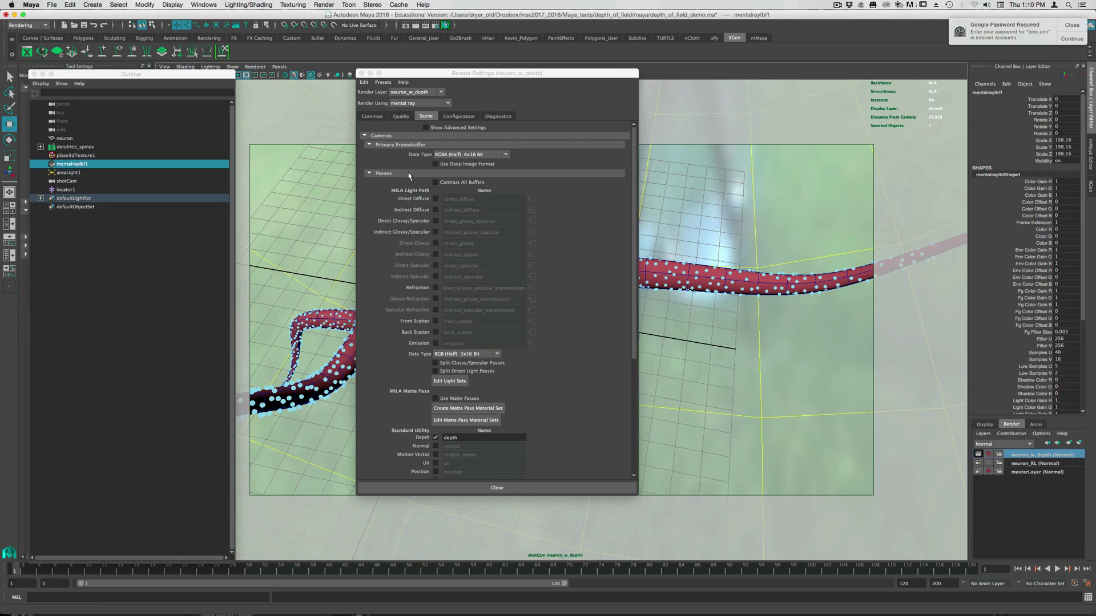
scroll(409, 177, down, 5)
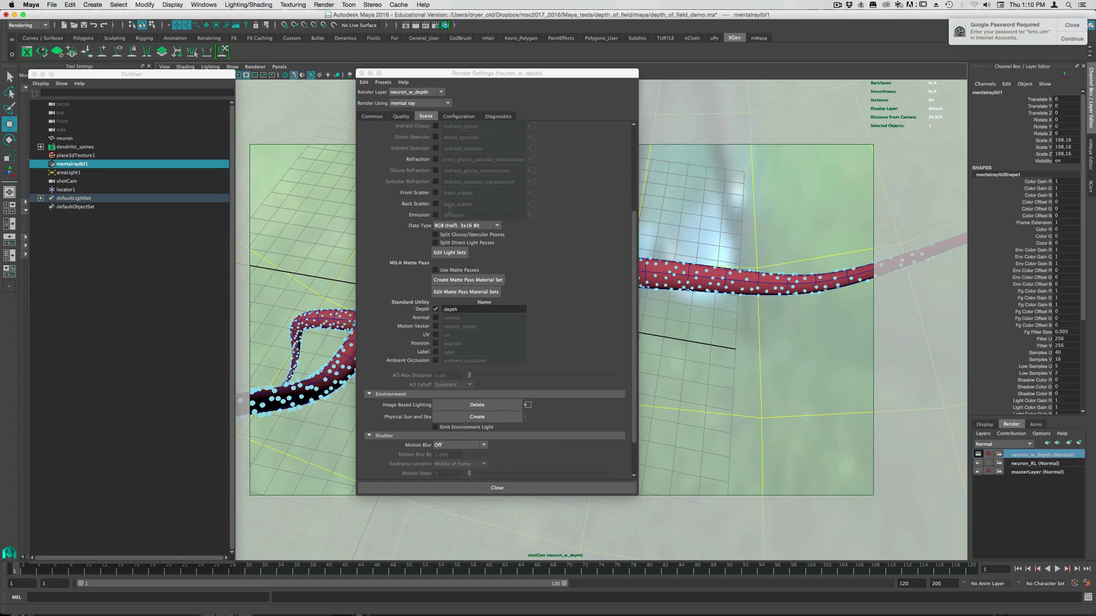
- Show the Common tab: OpenEXR output with ZIPS compression, 1920x1080 from shotCam
click(372, 116)
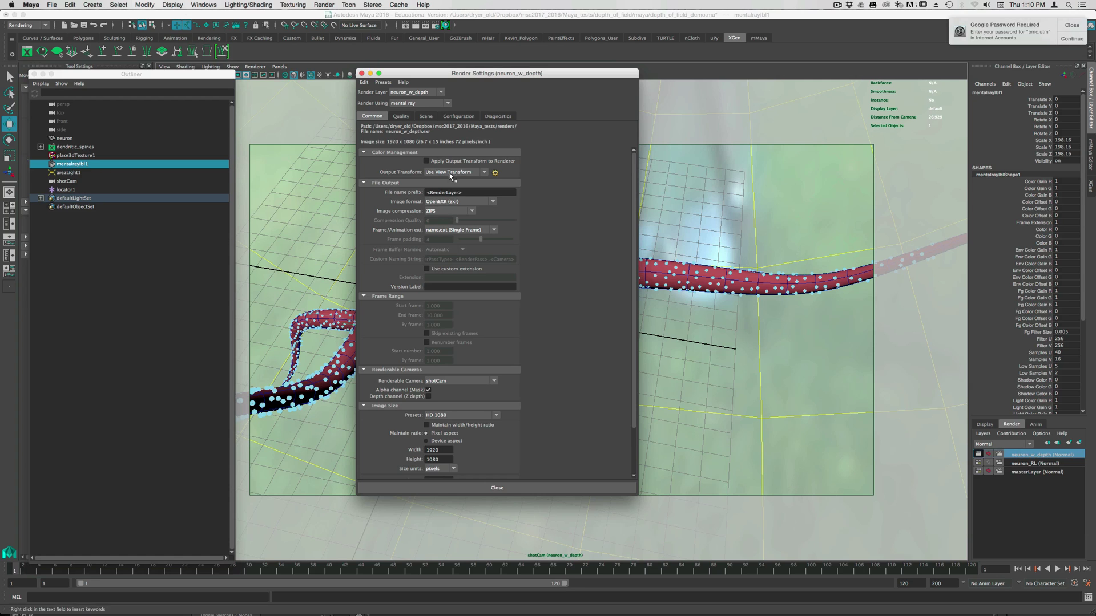
- In After Effects, build a comp from neuron_w_depth.exr and duplicate its layer
mouse_move(495, 608)
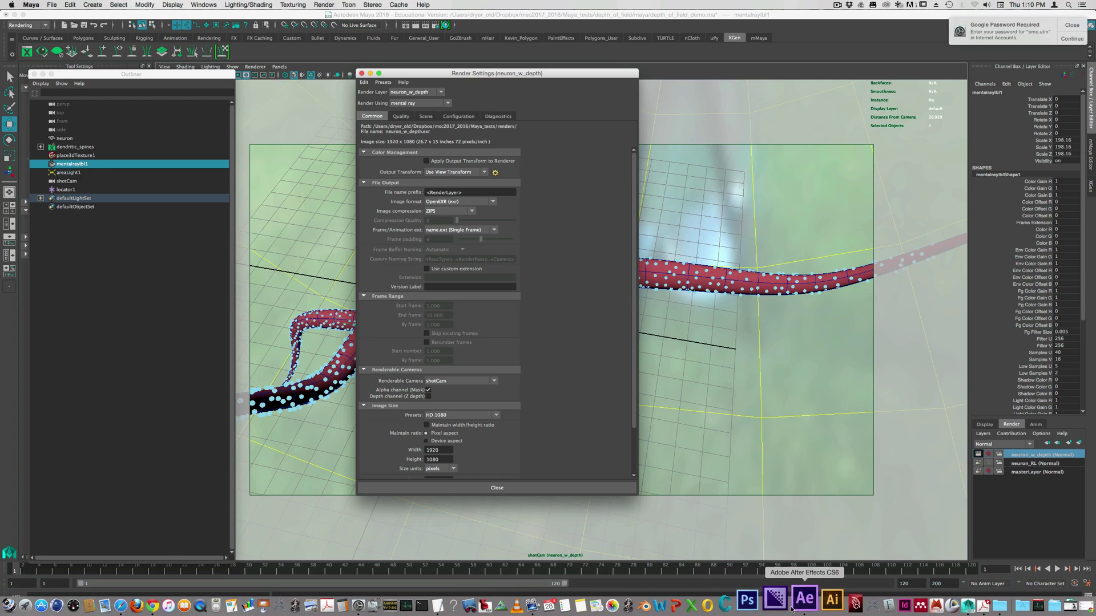
click(824, 605)
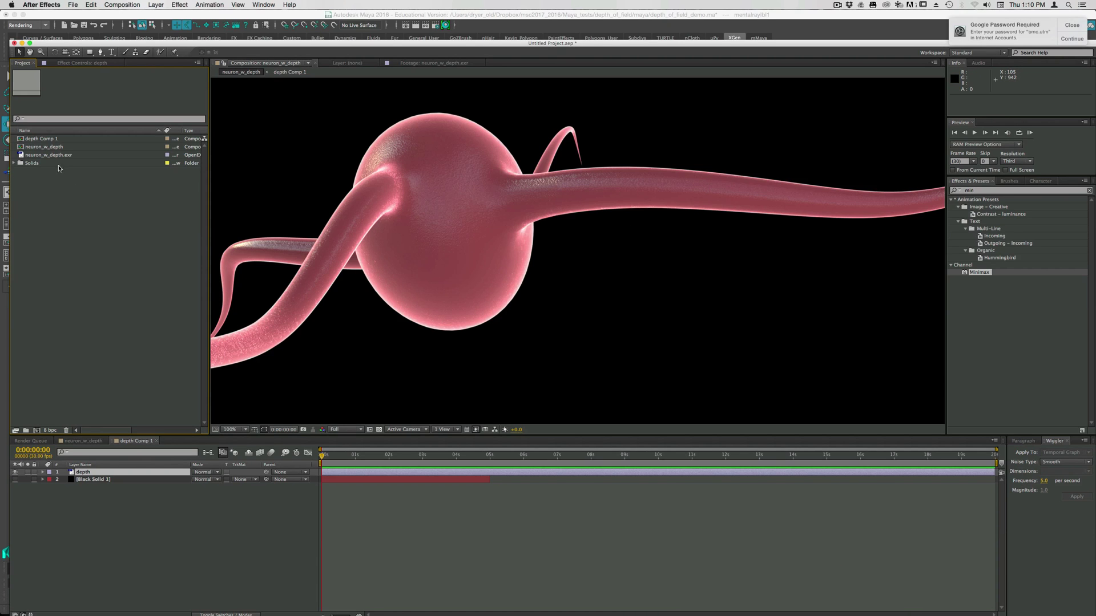
click(40, 155)
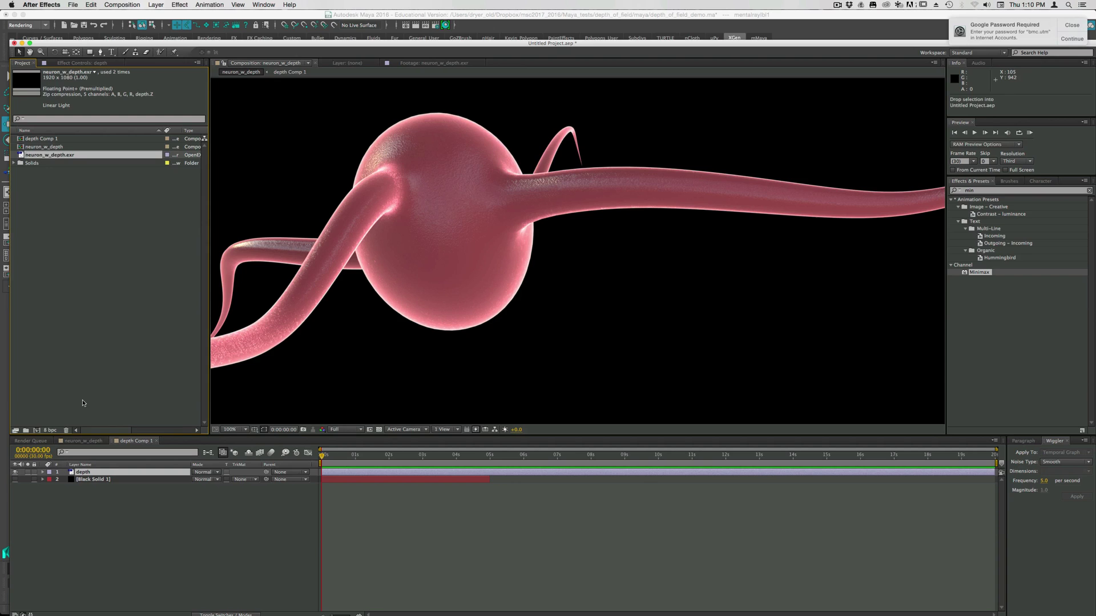
drag(40, 429, 36, 430)
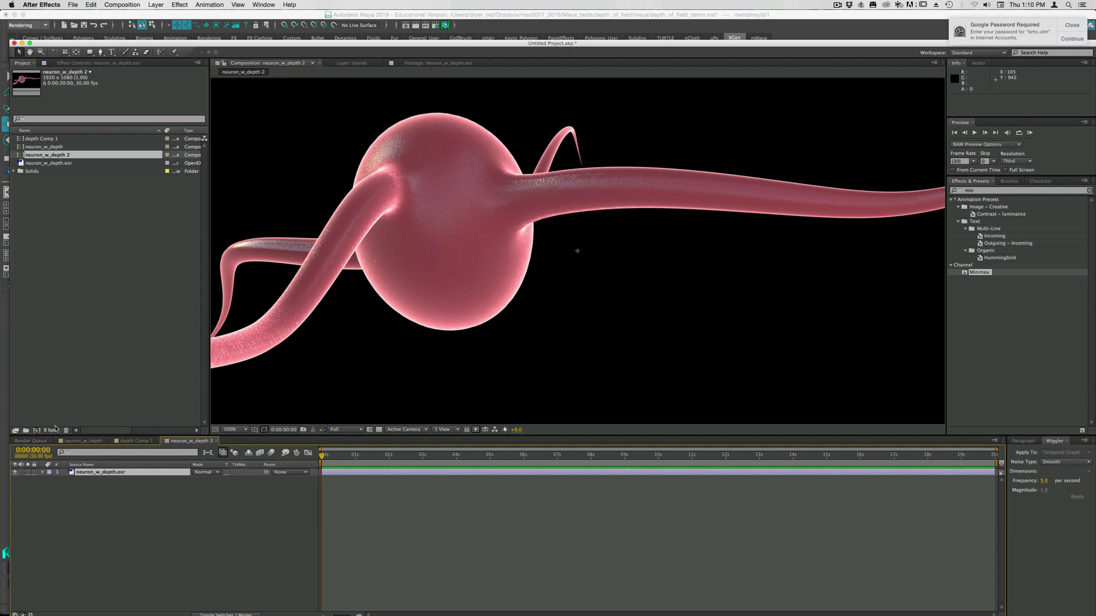
click(148, 474)
key(super+d)
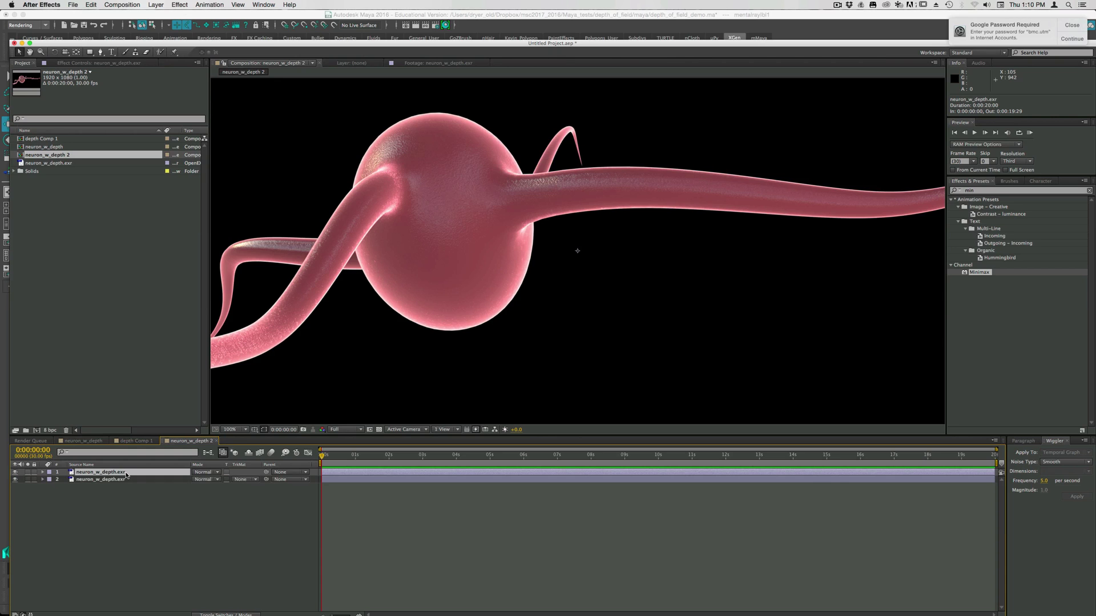
- Apply the 3D Channel > EXtractoR effect to the top layer
right_click(126, 476)
mouse_move(153, 433)
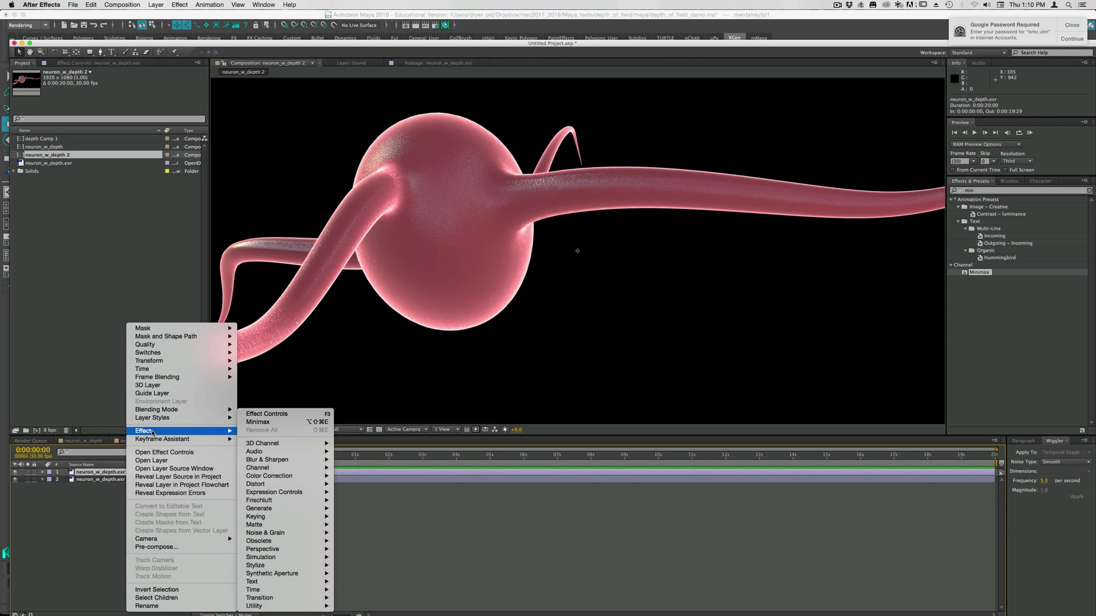
mouse_move(268, 444)
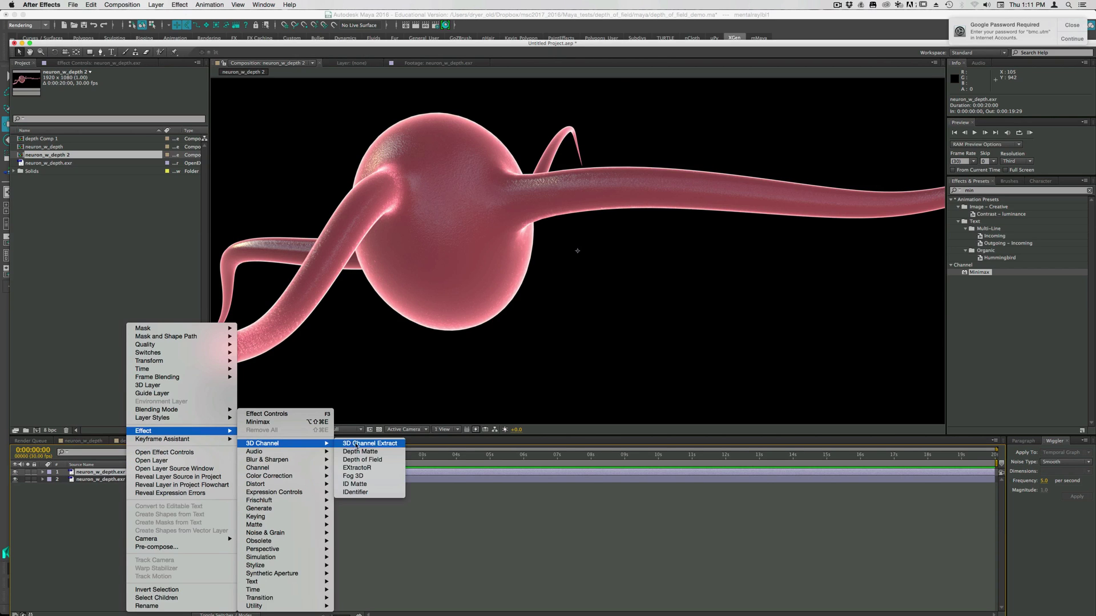
click(377, 473)
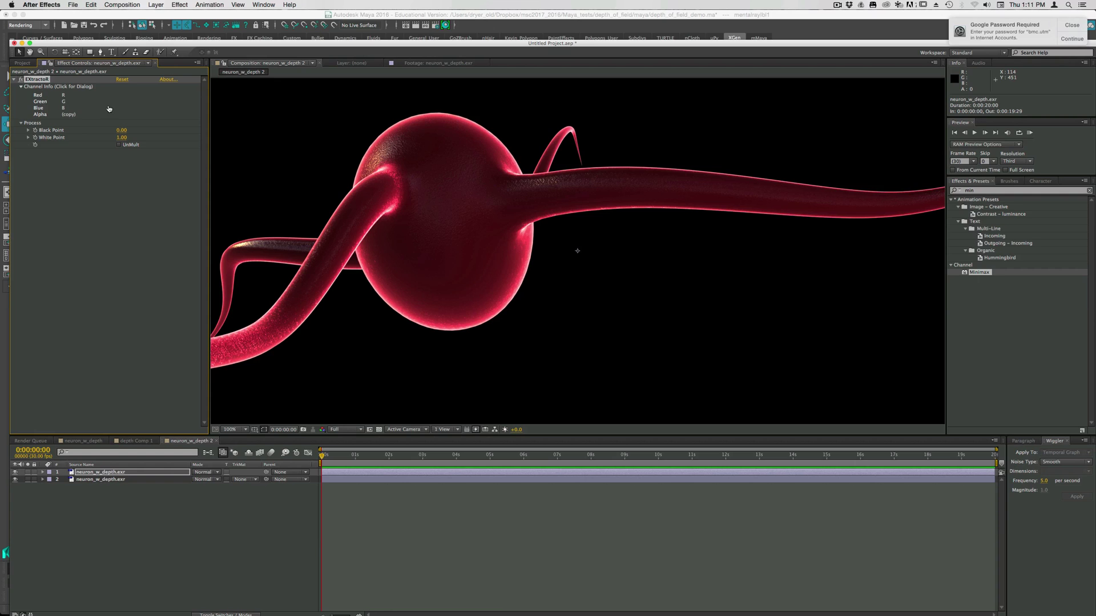
- Set EXtractoR's Red, Green and Blue channels all to depth.Z
click(62, 97)
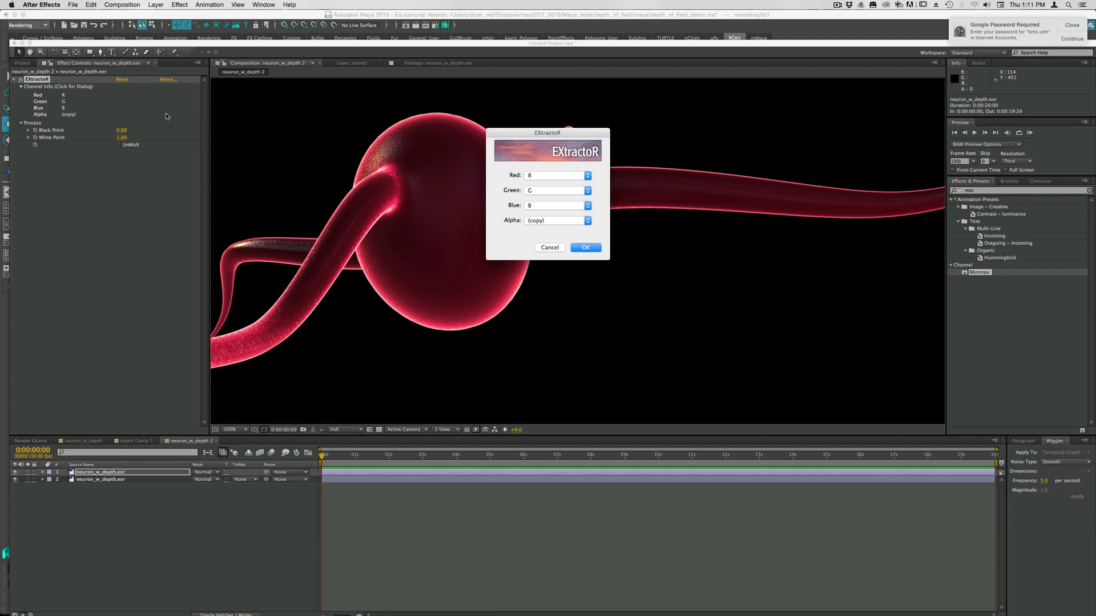
click(554, 176)
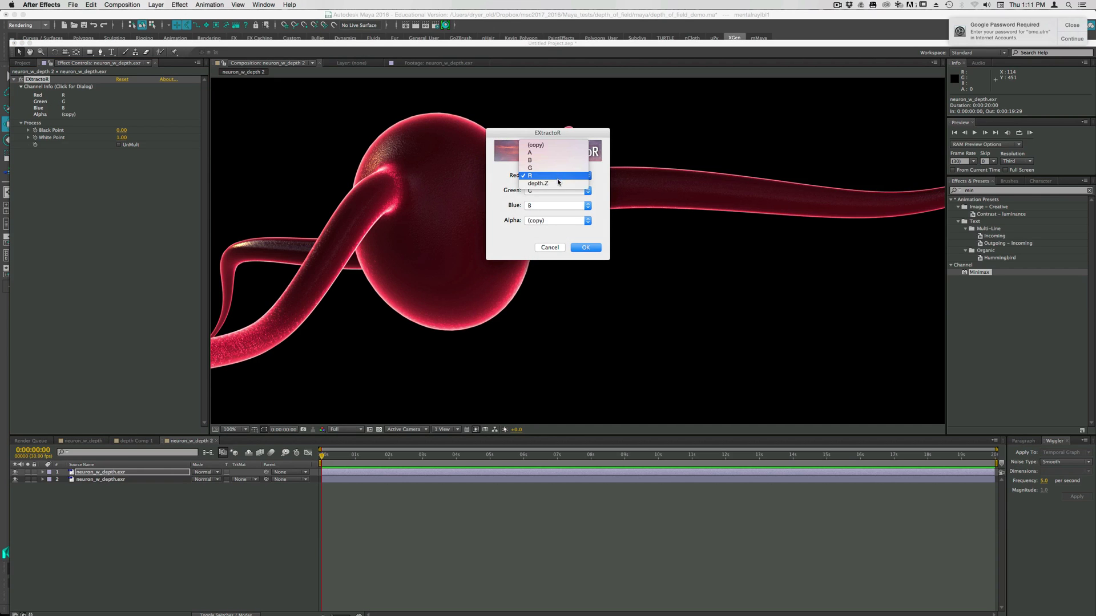
click(556, 183)
click(557, 190)
click(556, 205)
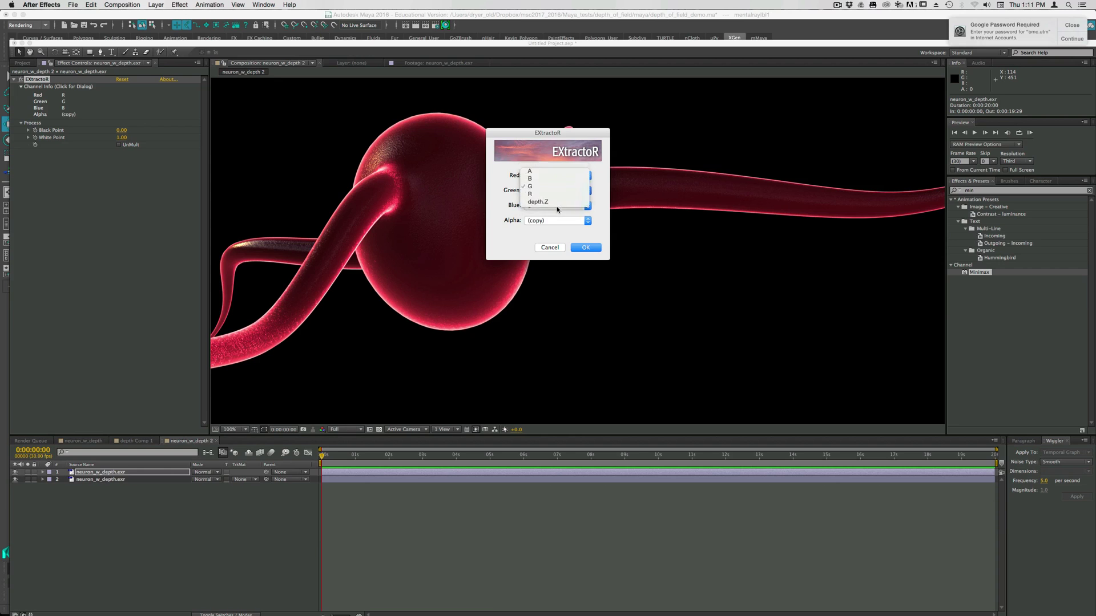
click(556, 206)
click(556, 228)
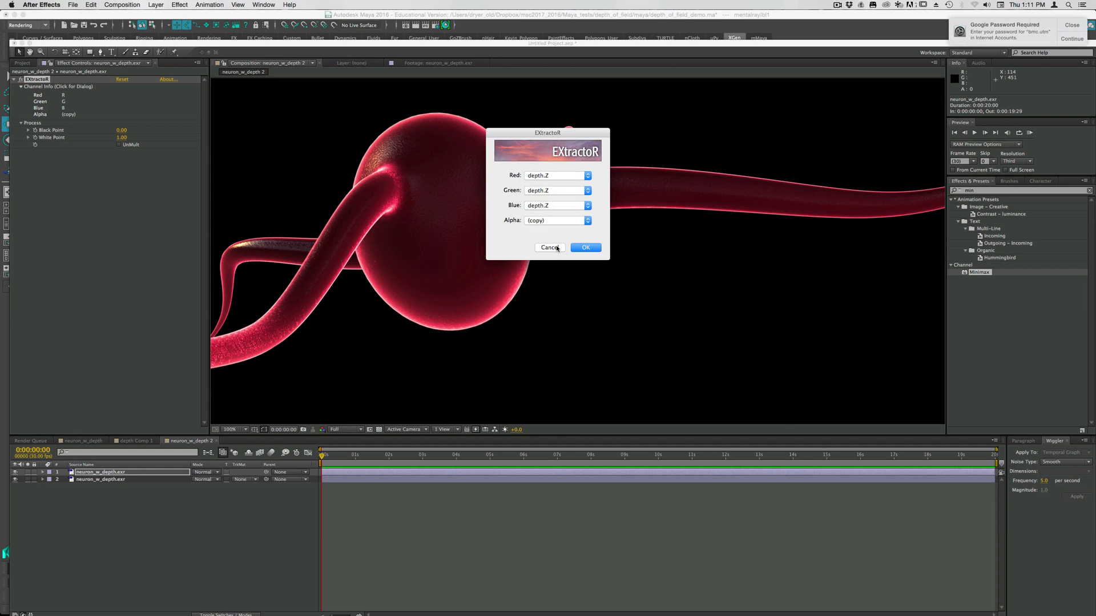
click(586, 248)
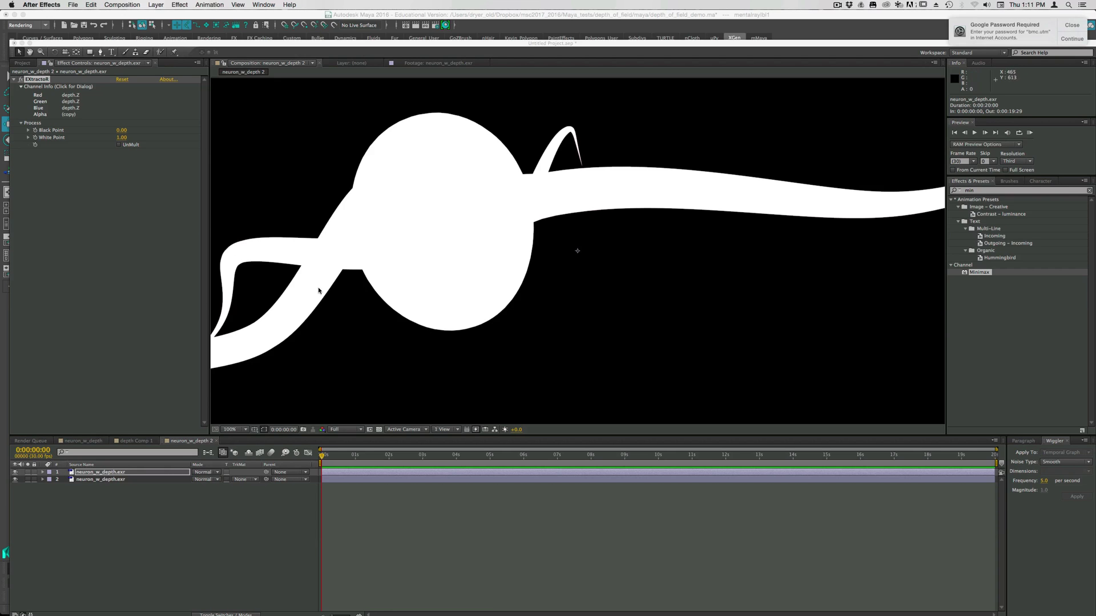
- Set EXtractoR's Black Point to 39.30 and White Point to 11.30
click(122, 138)
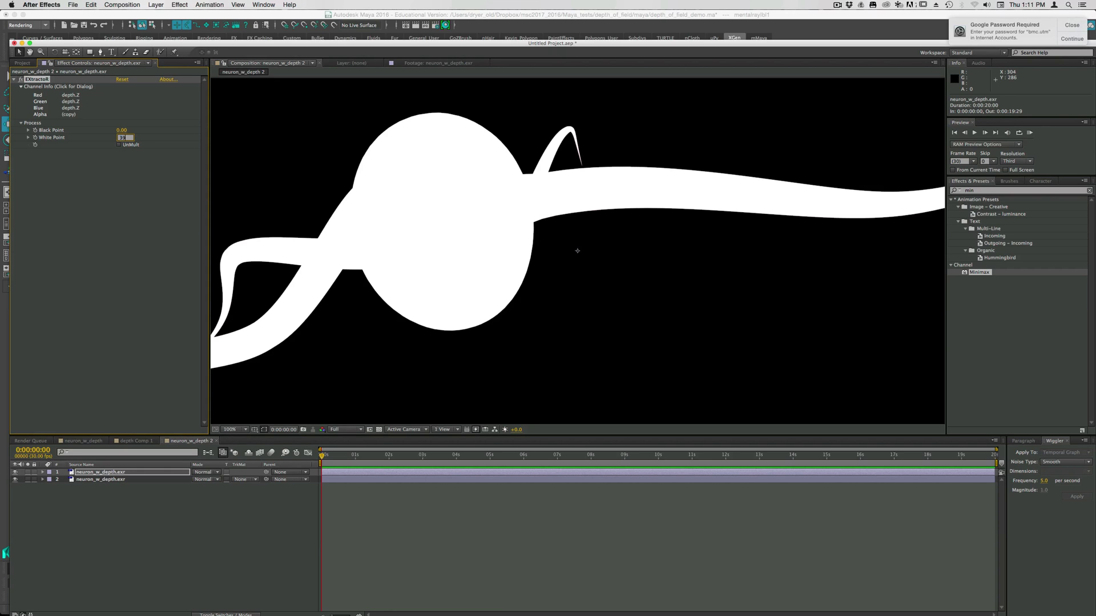
key(Return)
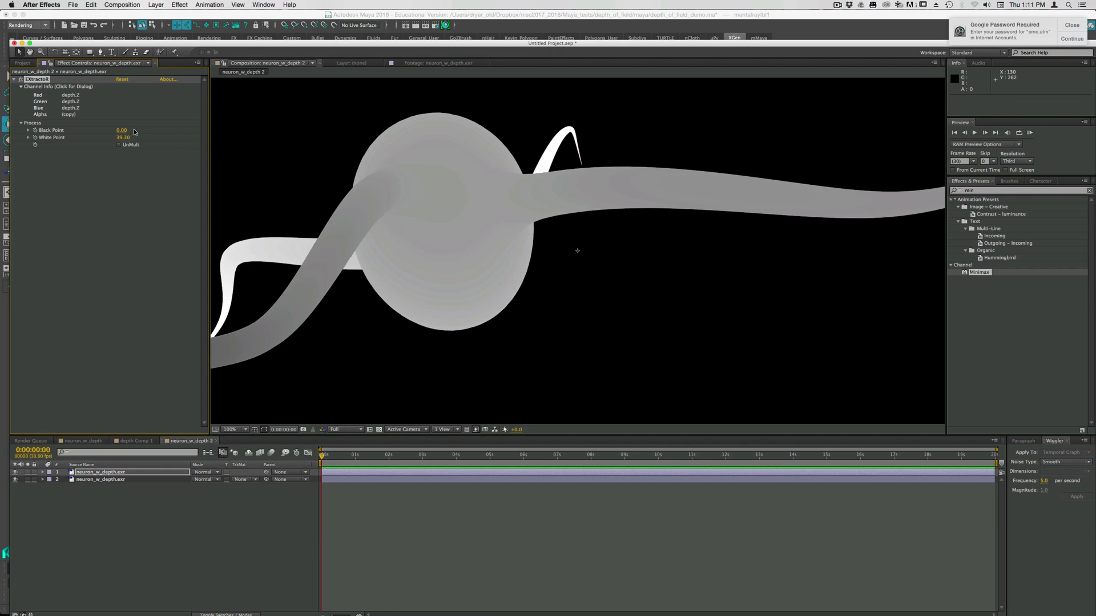
click(123, 130)
text(11)
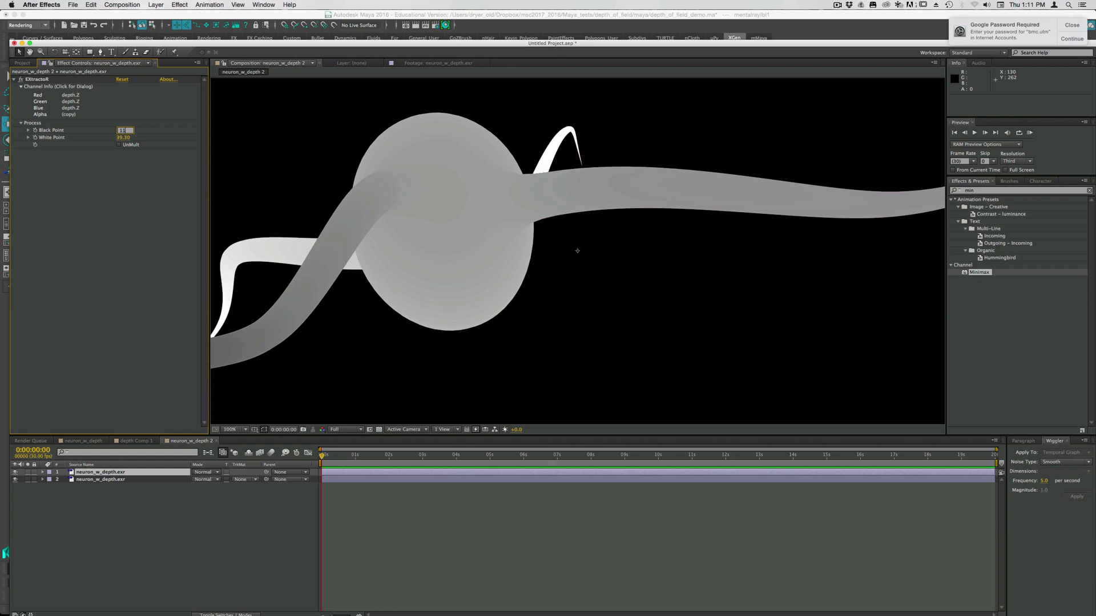
text(.3)
key(Return)
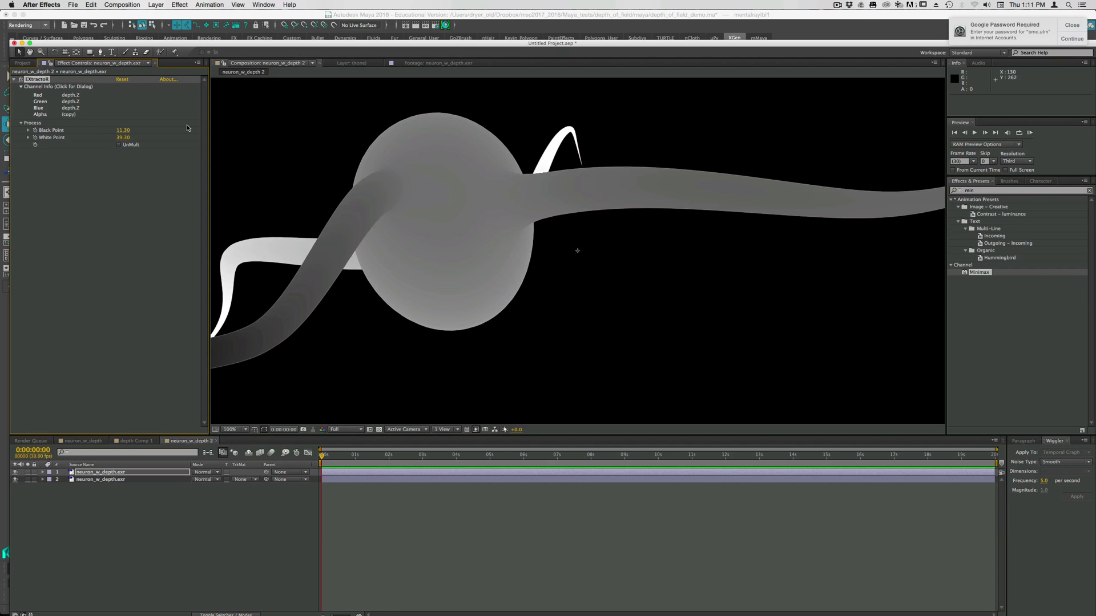
click(125, 130)
text(39.3)
key(Return)
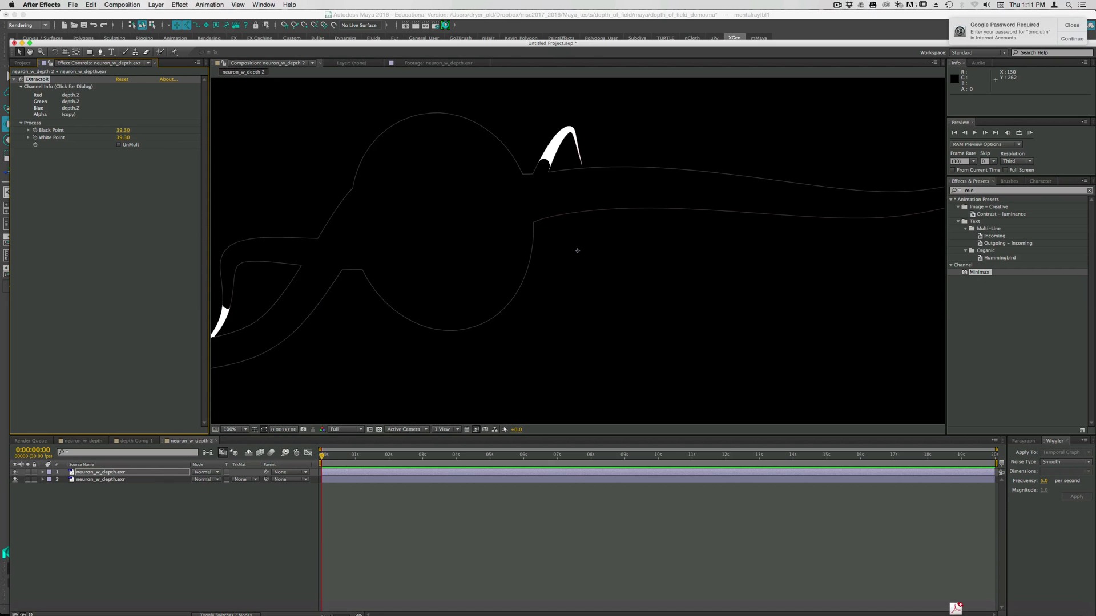
click(126, 137)
text(11.3)
key(Return)
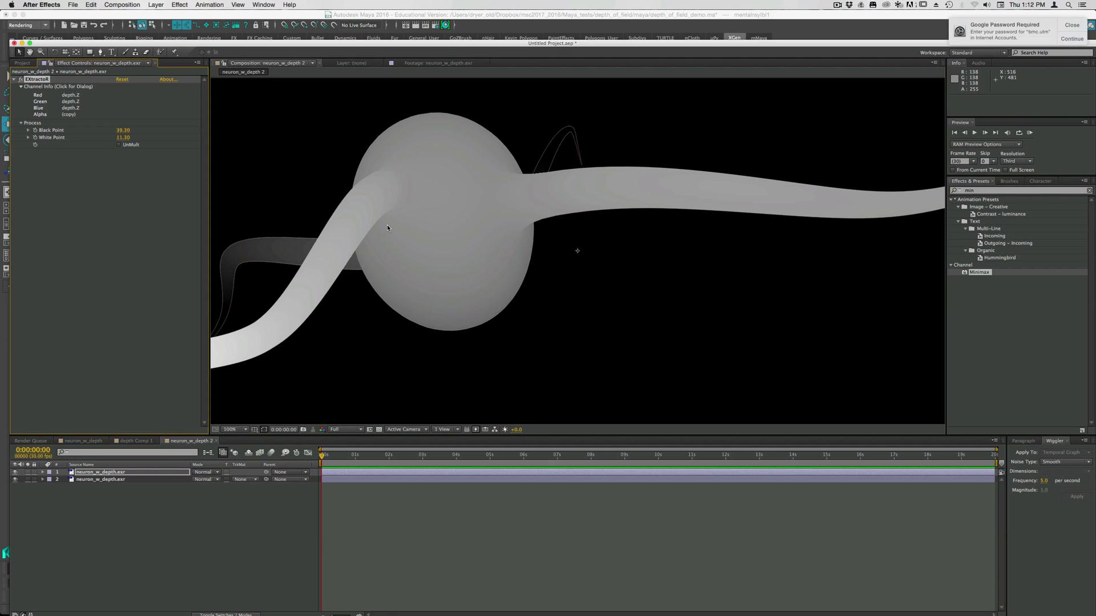
- Compare edges with UnMult on, leave it off, and select the depth-extracted layer
click(118, 145)
click(118, 145)
click(119, 145)
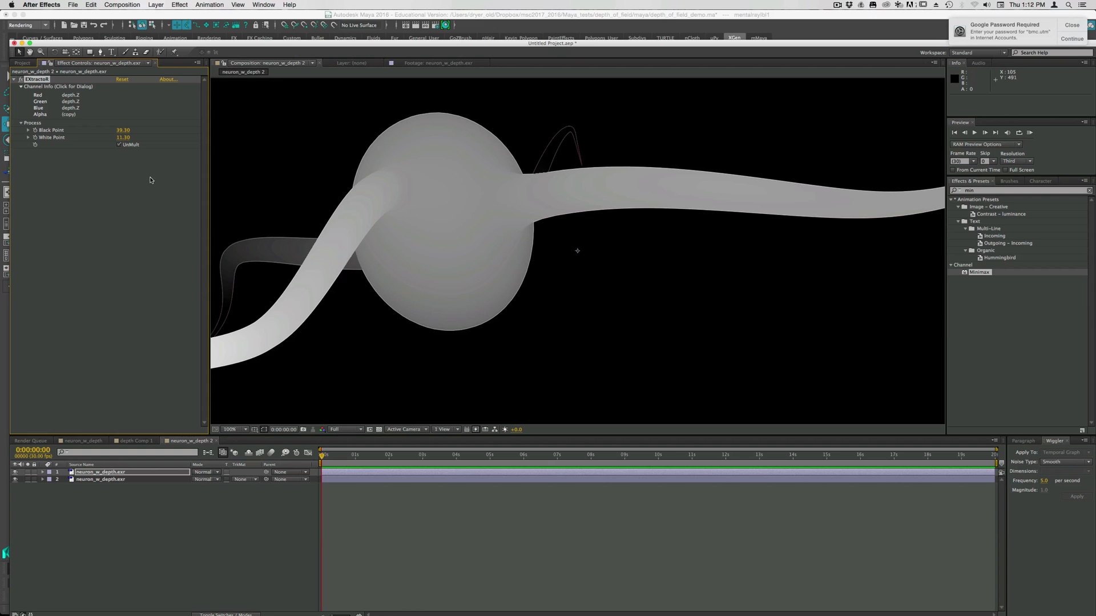
click(119, 145)
click(101, 472)
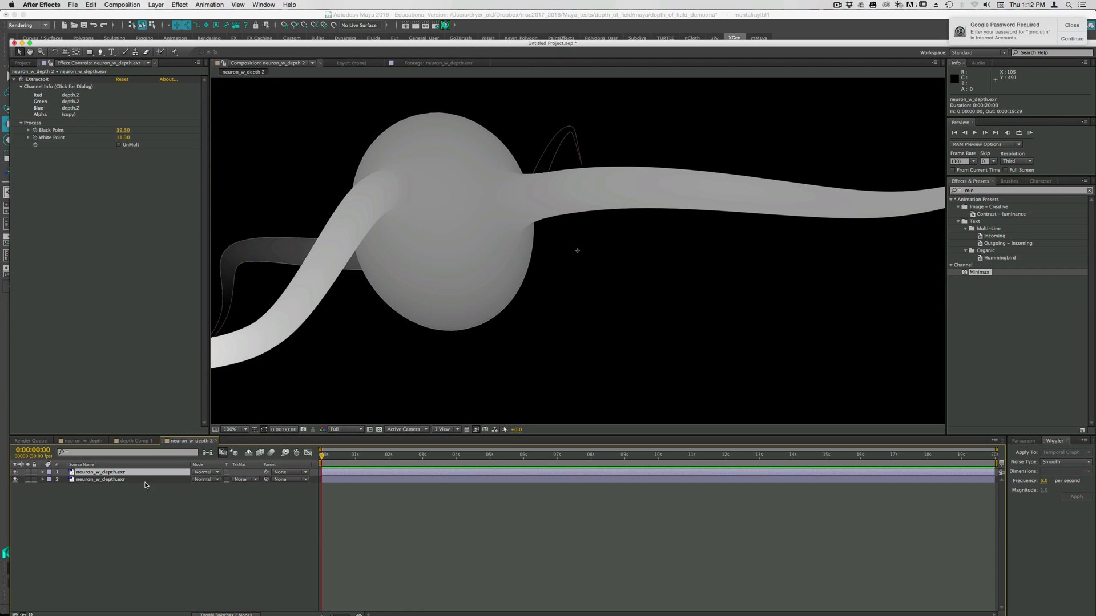
- Rename the top layer to 'depth'
right_click(102, 473)
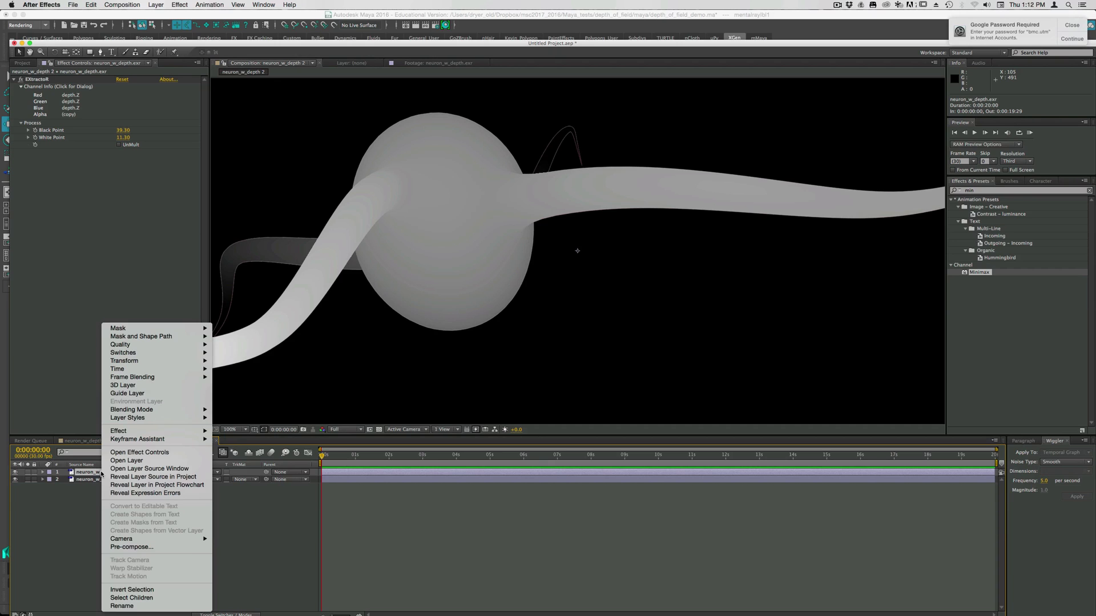
click(131, 606)
text(dep)
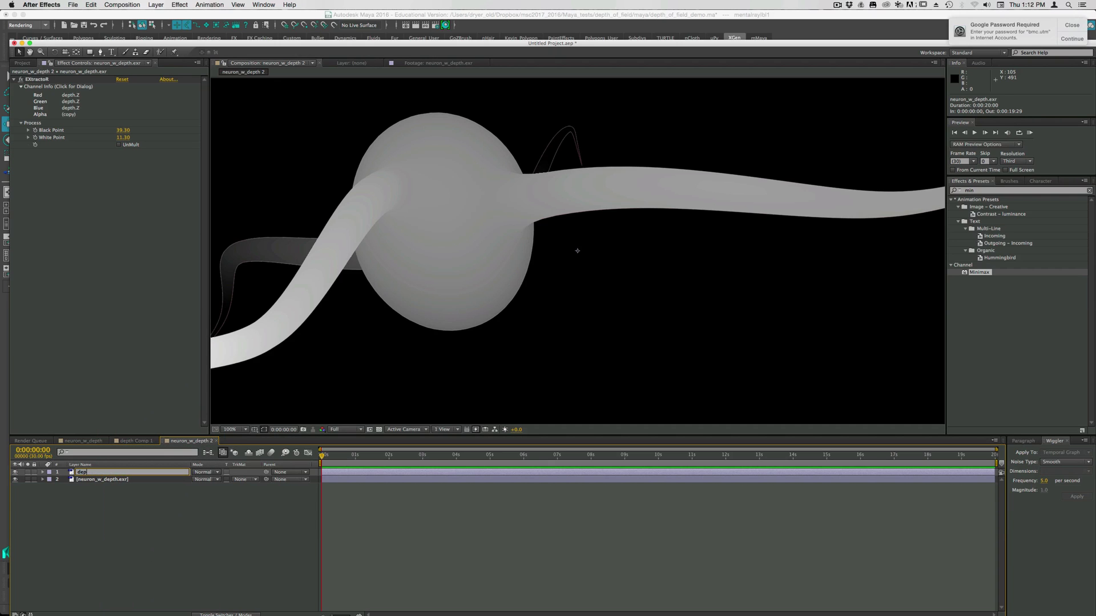
text(th)
key(Return)
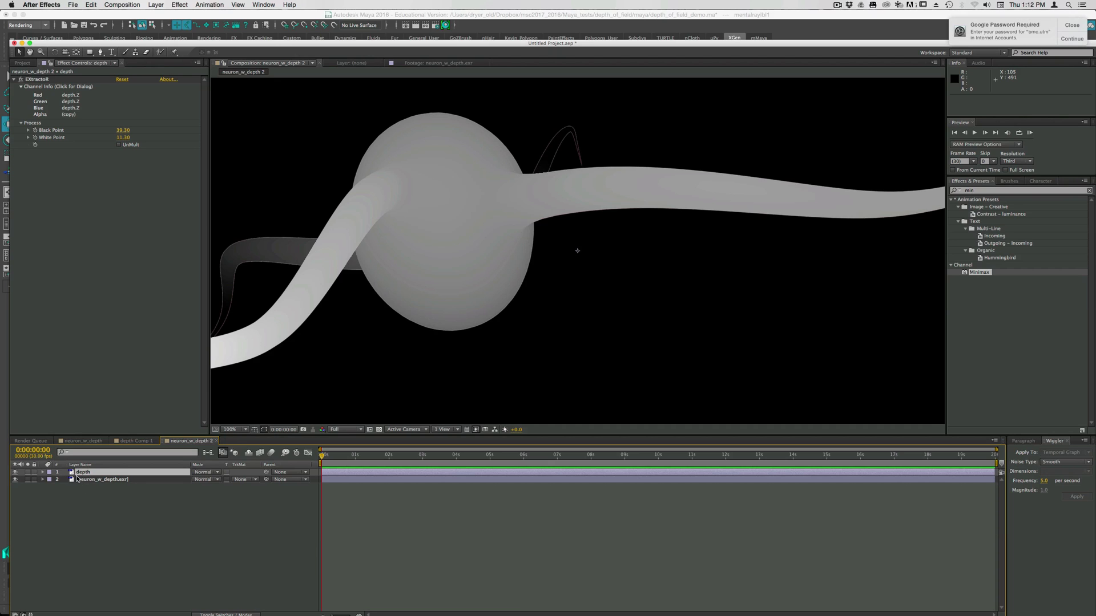
- Add a black solid beneath the depth layer and select both for pre-composing
key(super+y)
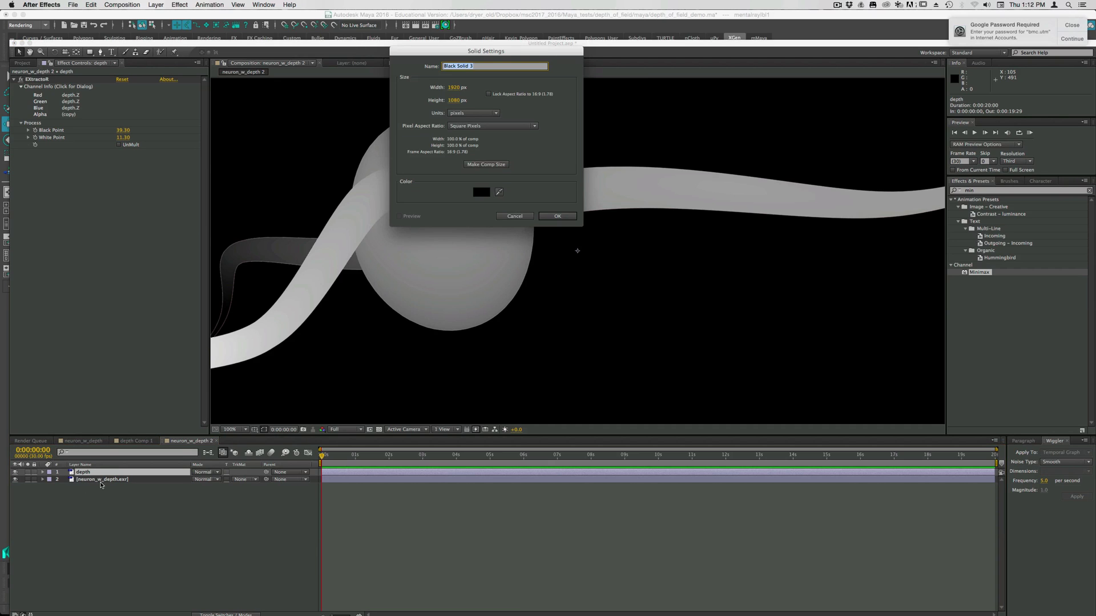
click(567, 219)
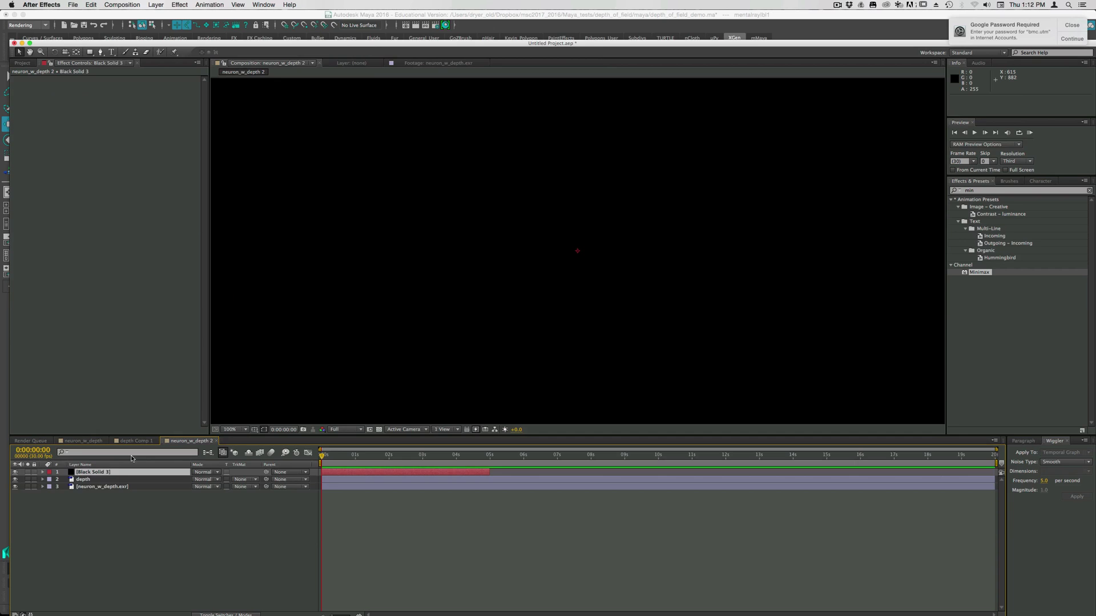
drag(104, 474, 106, 483)
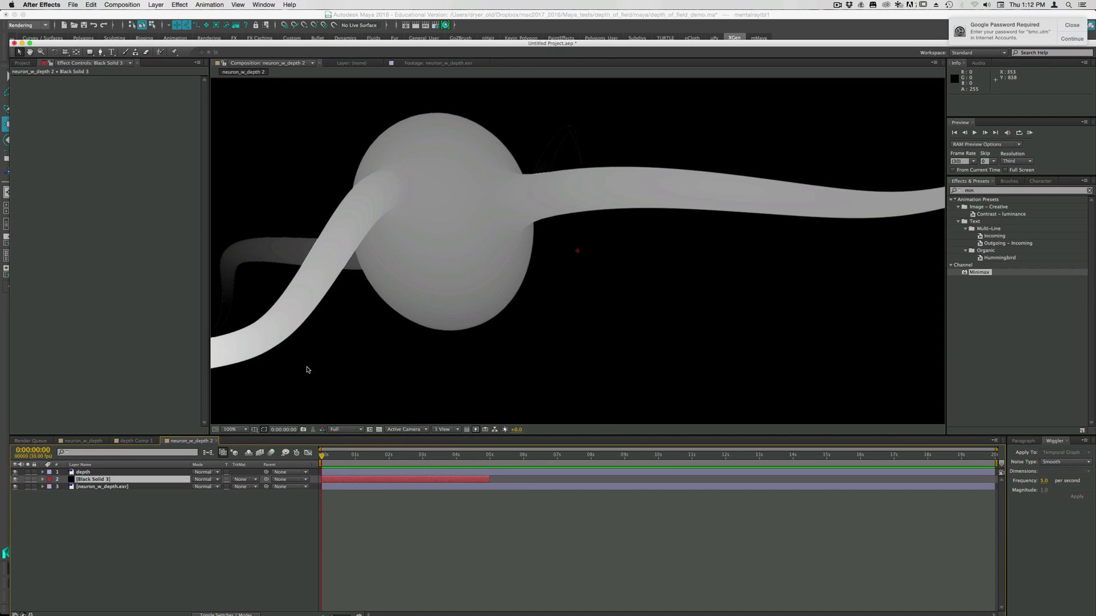
click(90, 473)
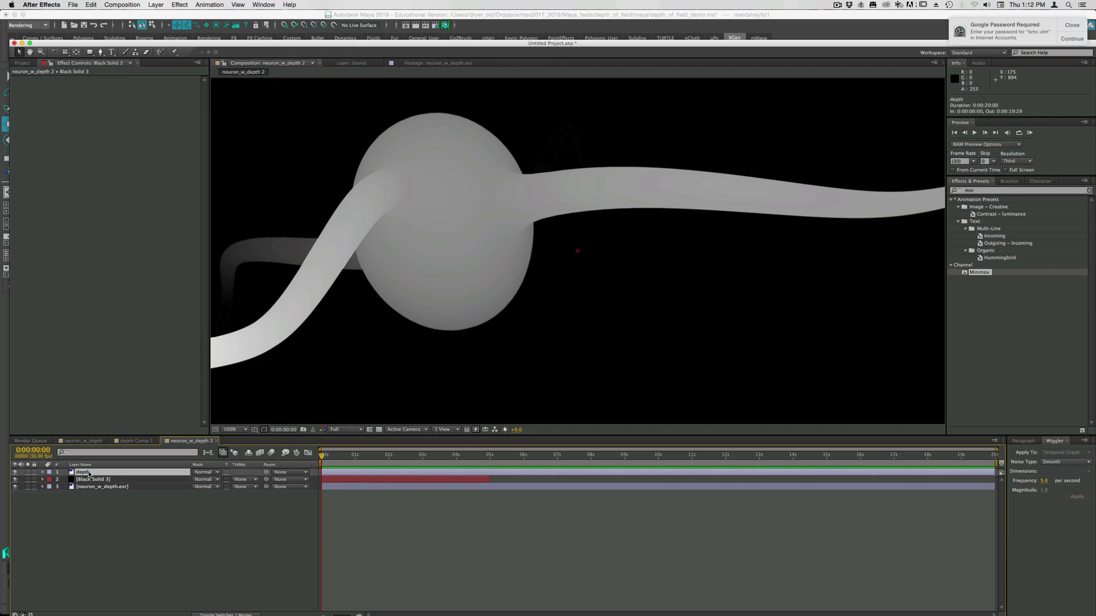
shift+click(94, 481)
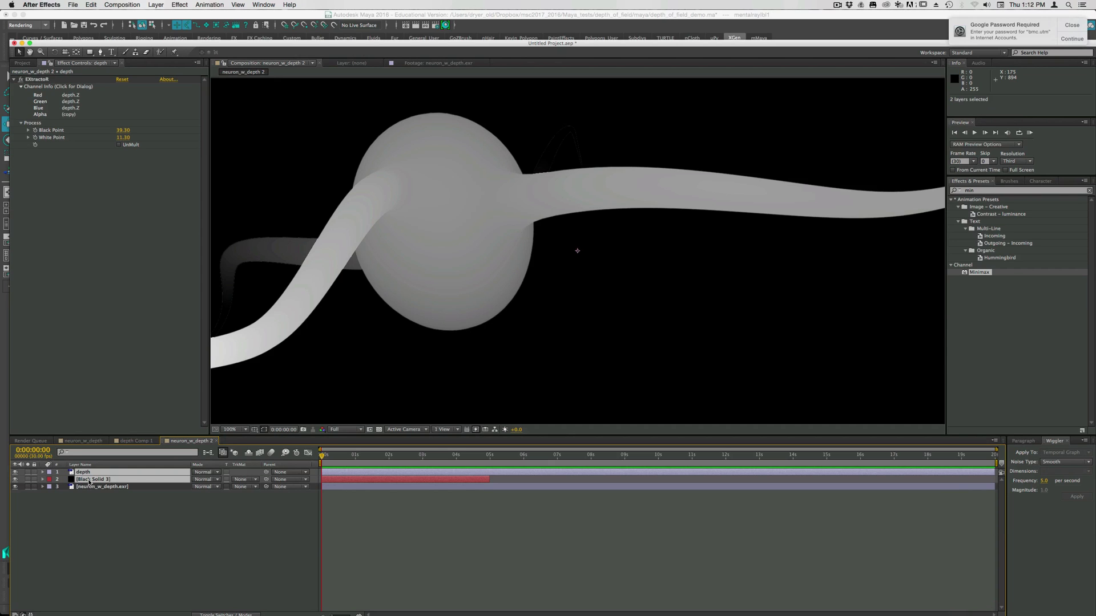
key(super+shift+c)
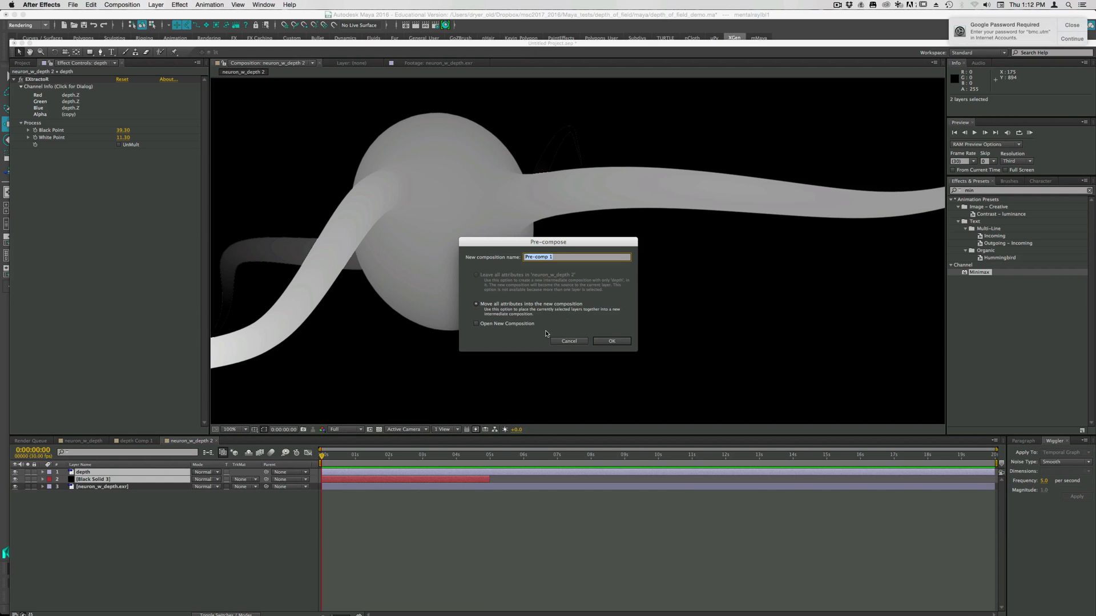
- Name the pre-comp depth_comp, then toggle its visibility to compare with the pink render
text(depth_comp)
click(622, 342)
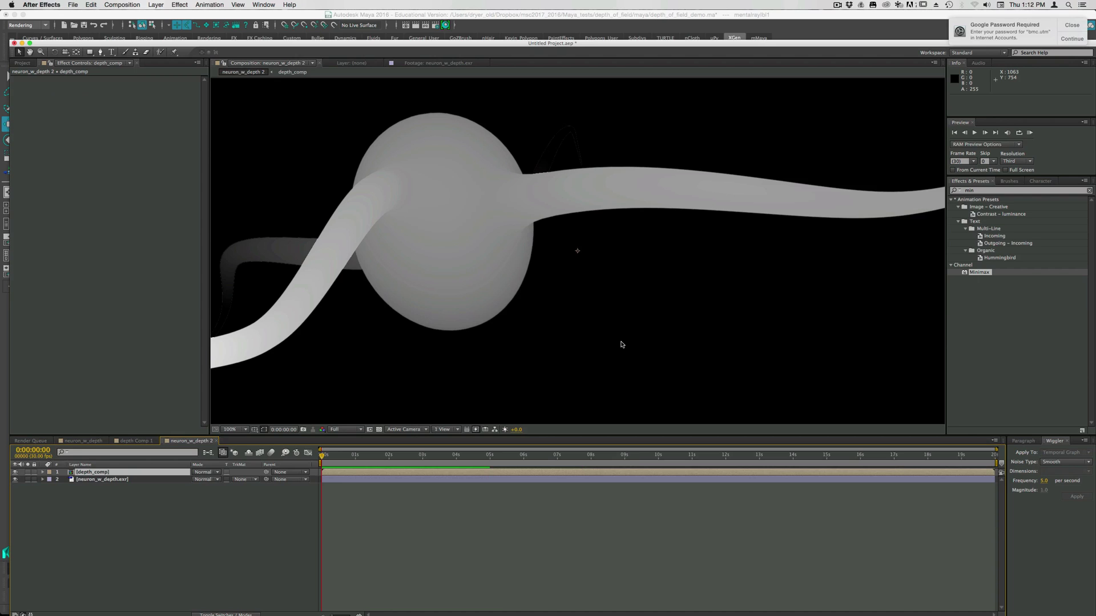
click(15, 473)
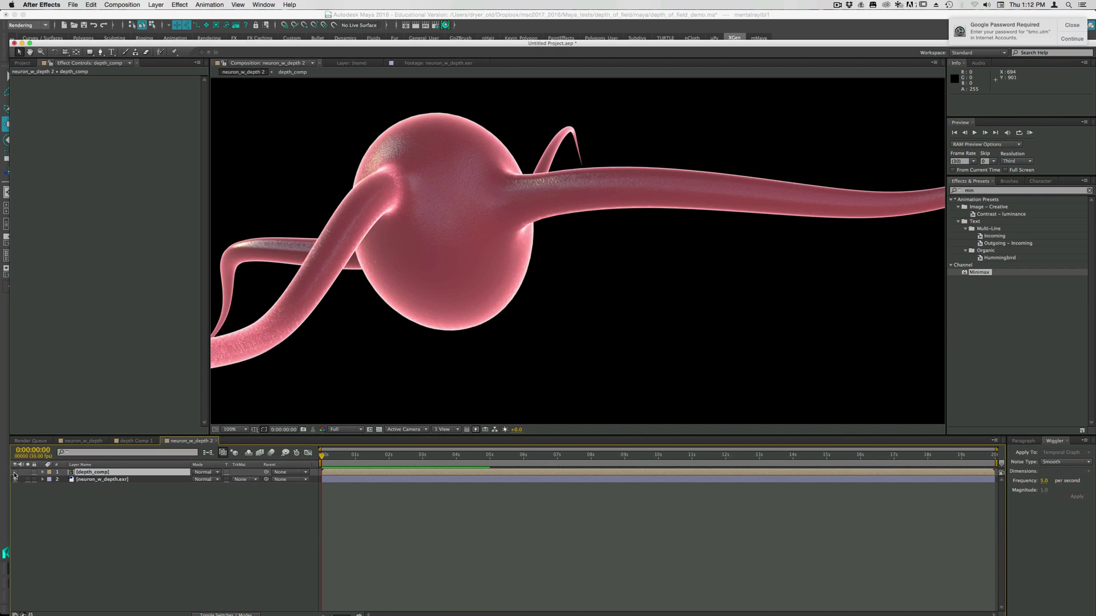
click(15, 473)
click(15, 472)
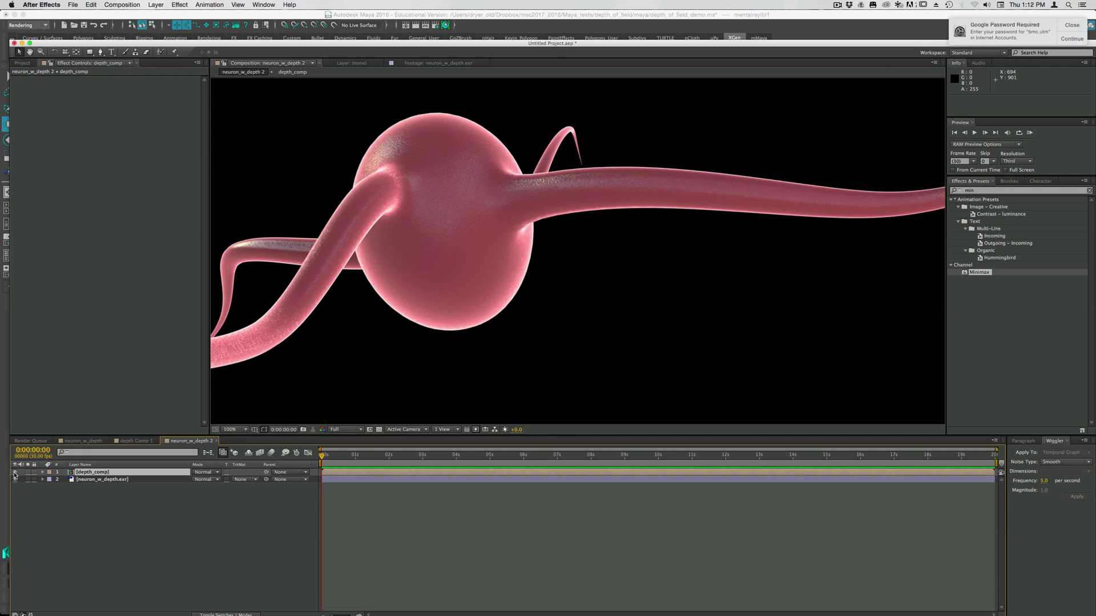
click(15, 472)
click(15, 472)
click(15, 473)
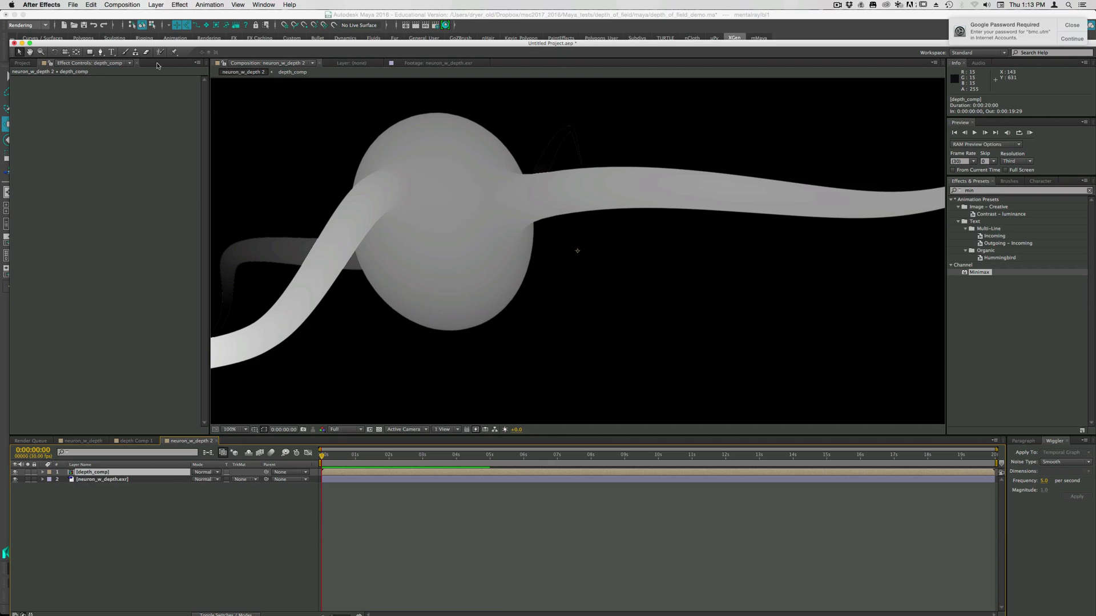
- Add a new adjustment layer and move it below depth_comp
click(153, 5)
mouse_move(200, 14)
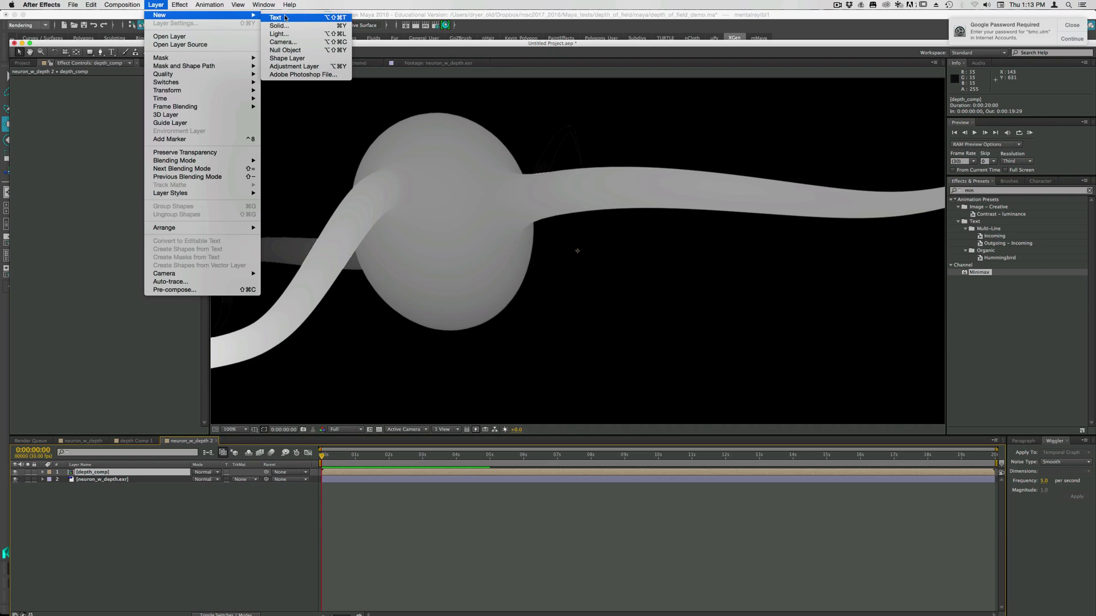
click(294, 66)
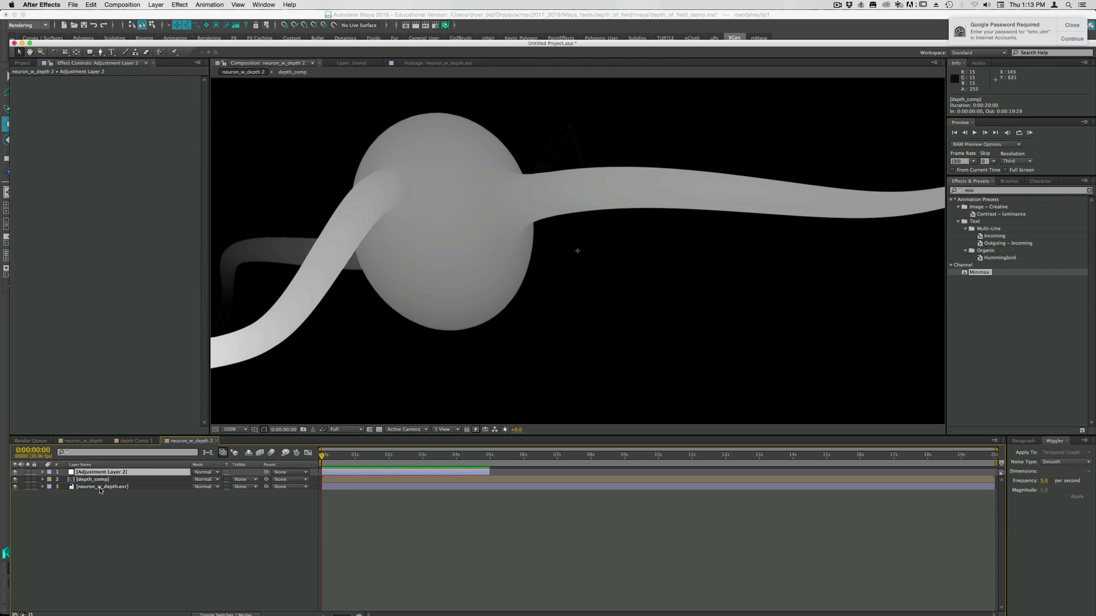
drag(95, 473, 93, 482)
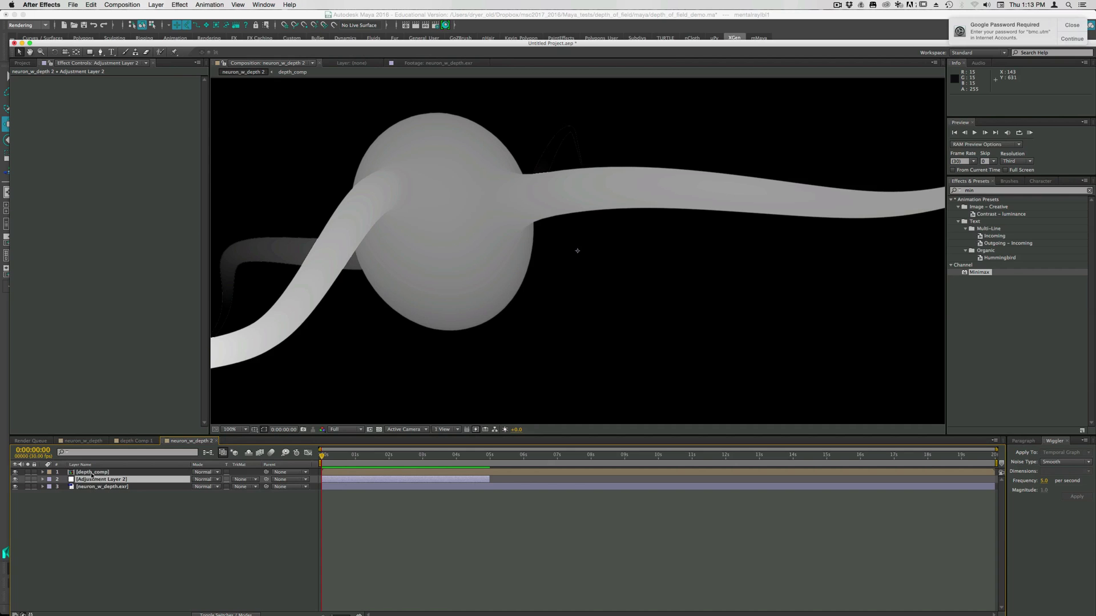
- Hide depth_comp and select Adjustment Layer 2 to add an effect
key(super+shift+a)
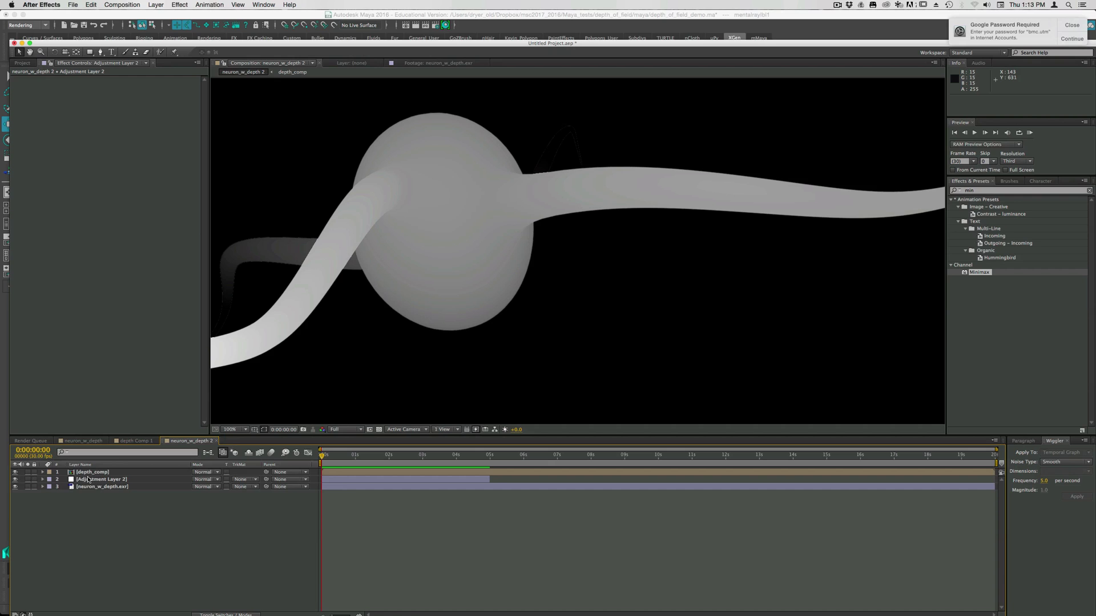
click(15, 472)
click(137, 482)
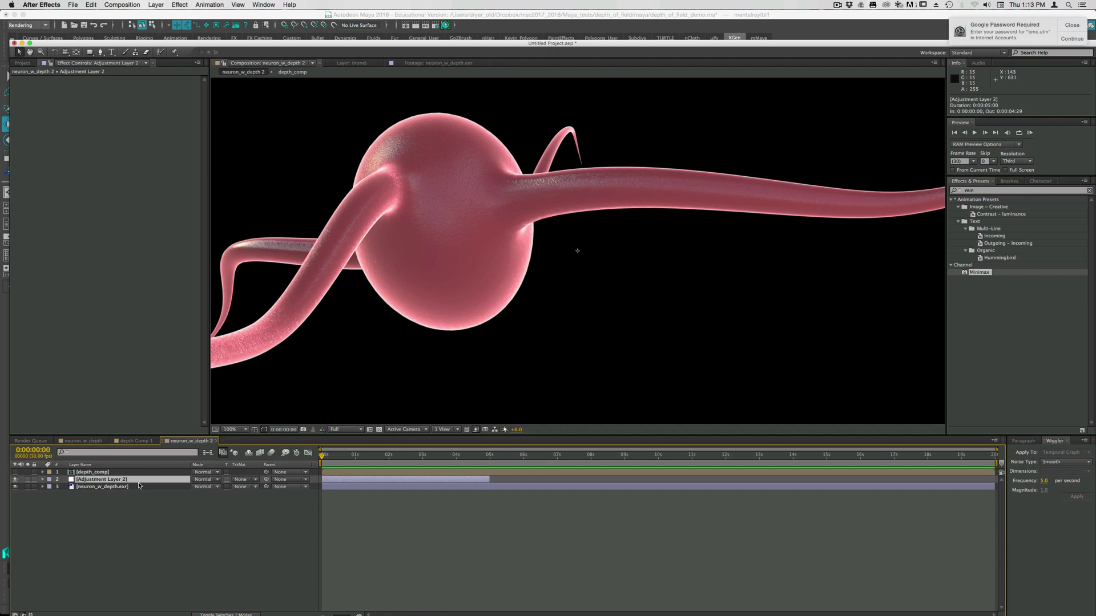
right_click(103, 481)
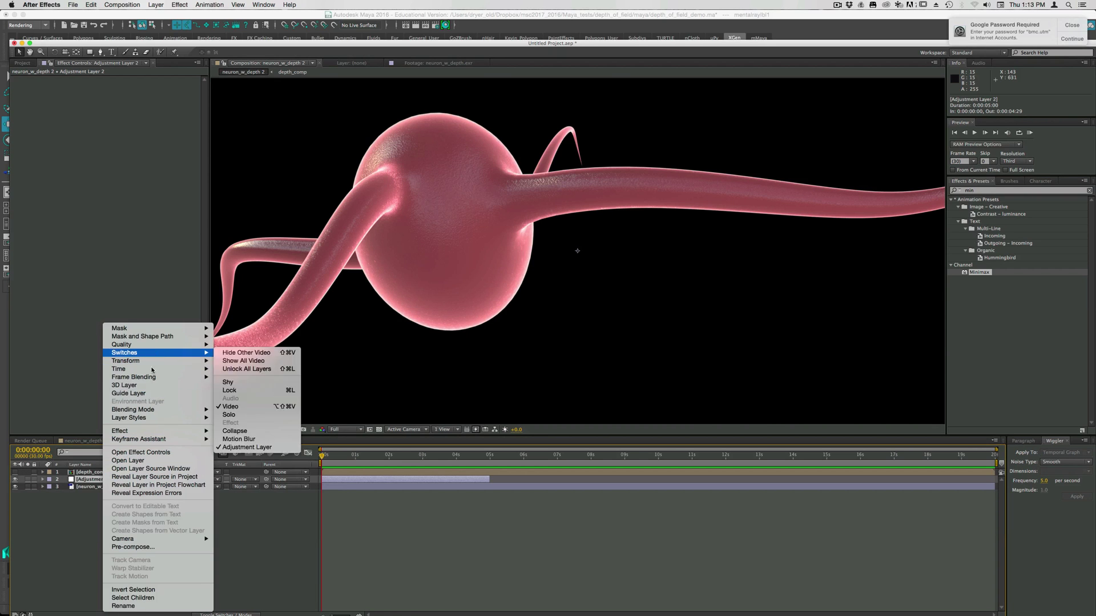
- Apply Fast Blur to Adjustment Layer 2 with Blurriness 12.0 and Repeat Edge Pixels on
mouse_move(158, 433)
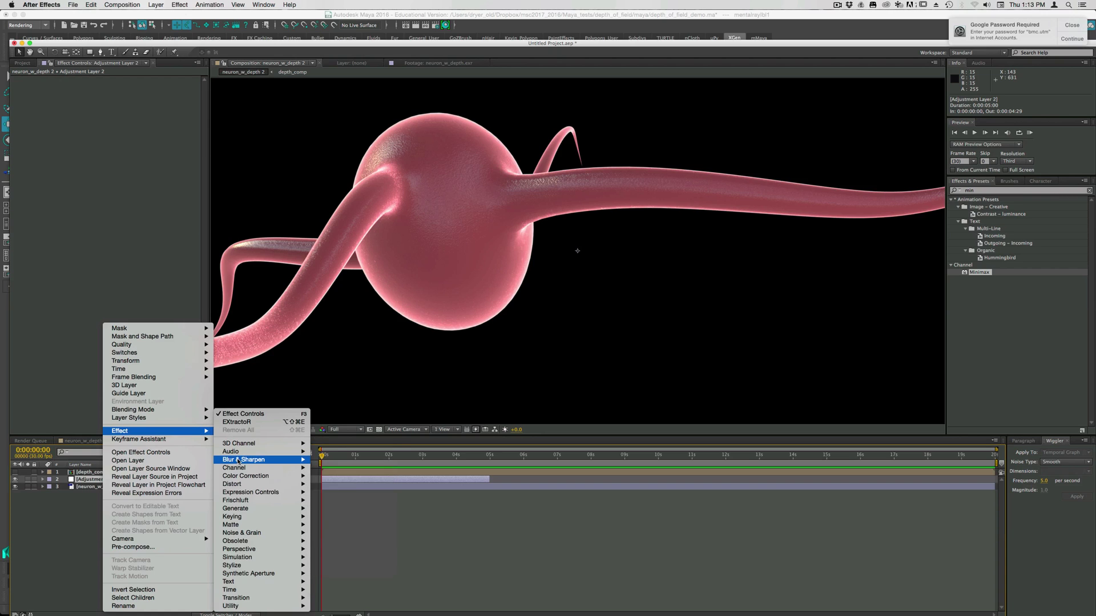
mouse_move(243, 461)
click(342, 540)
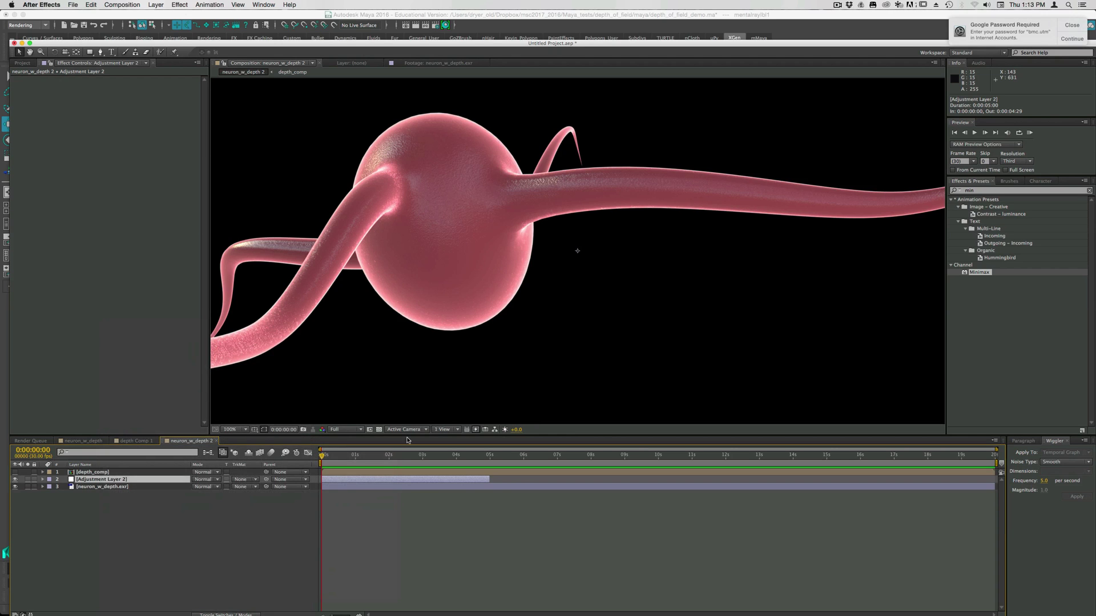
click(119, 86)
text(12)
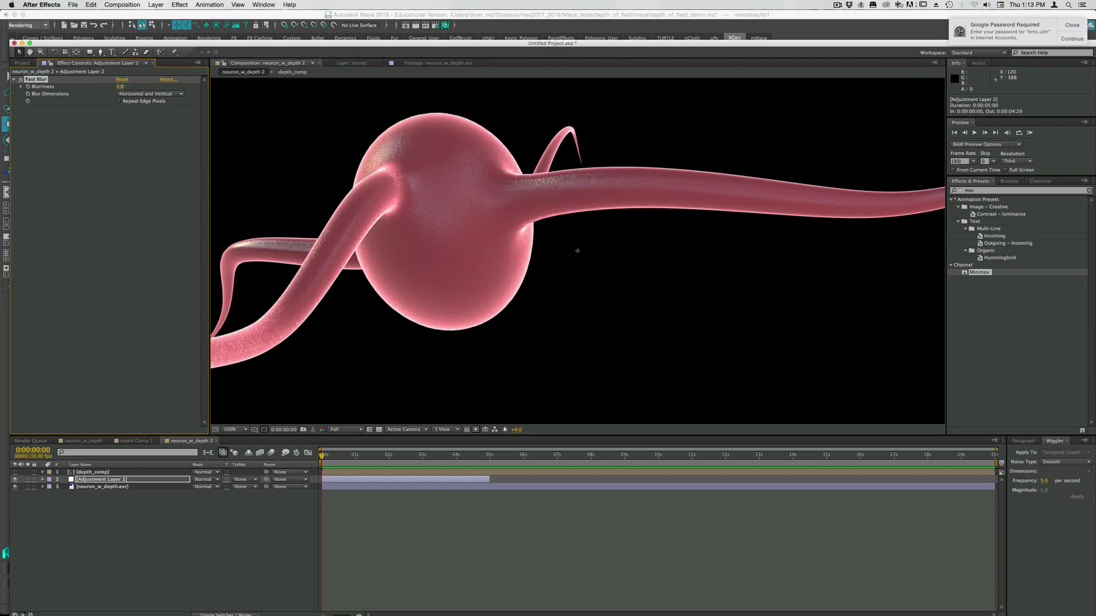
key(Return)
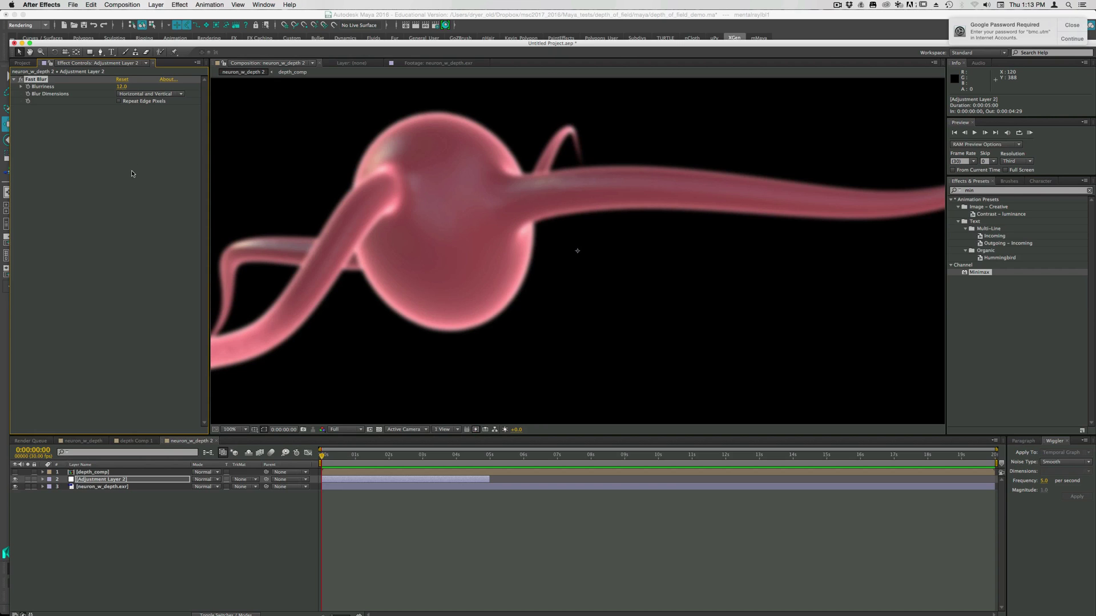
click(121, 87)
click(97, 138)
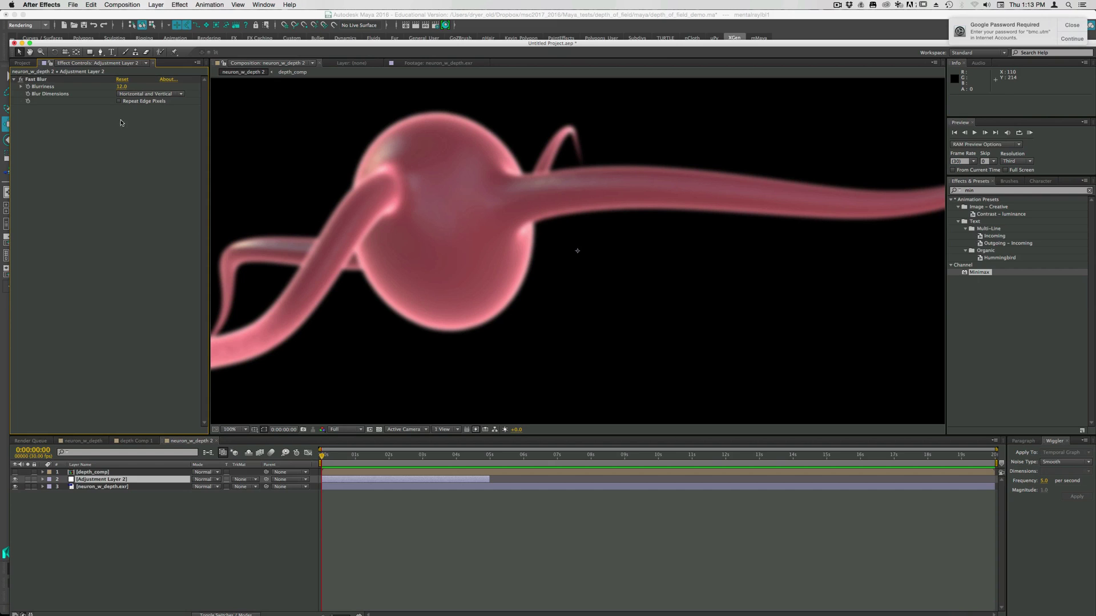
click(118, 101)
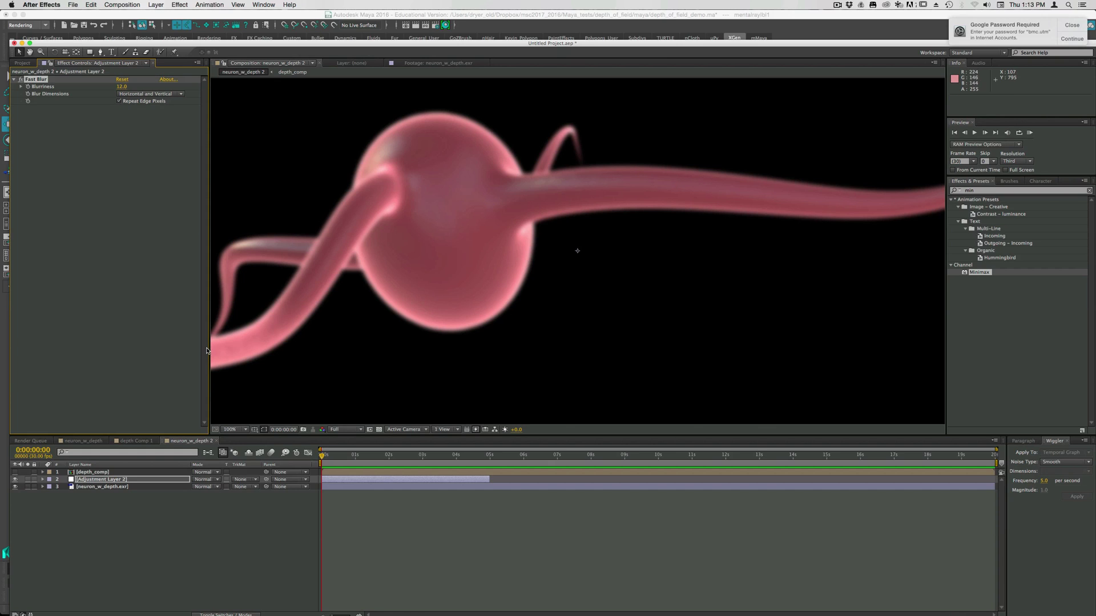
- Enlarge the composition viewer and display it at 100% magnification
key(comma)
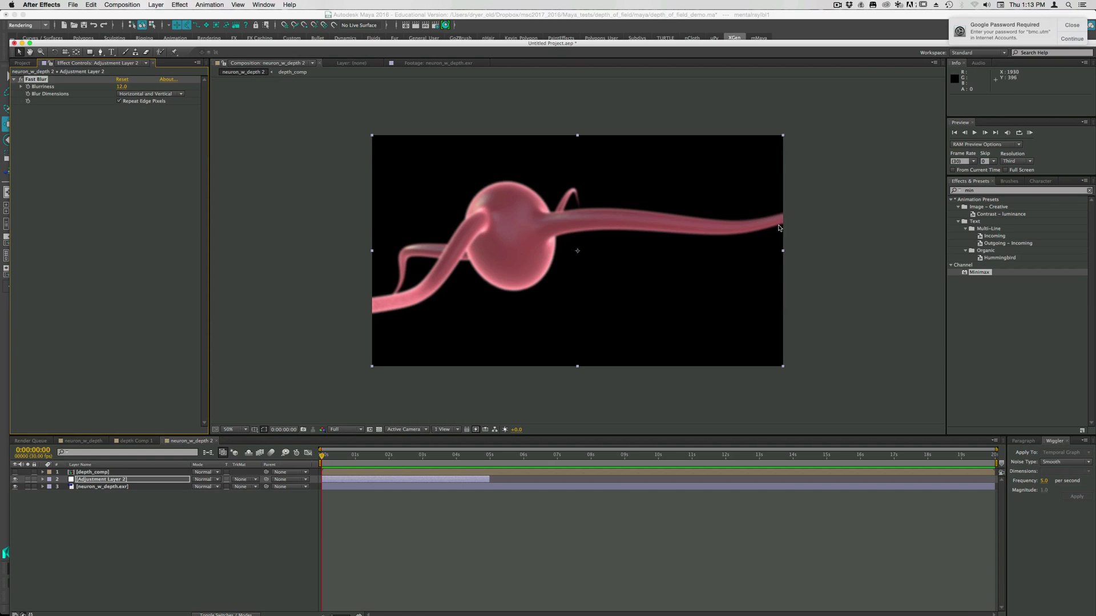
key(period)
key(comma)
click(241, 430)
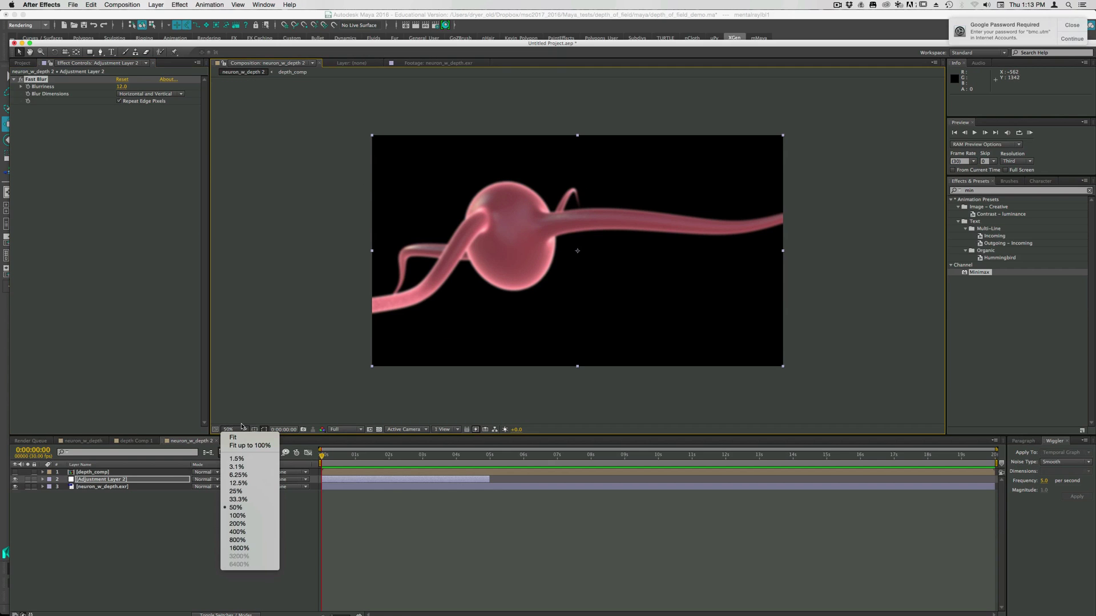
click(242, 426)
drag(301, 436, 302, 485)
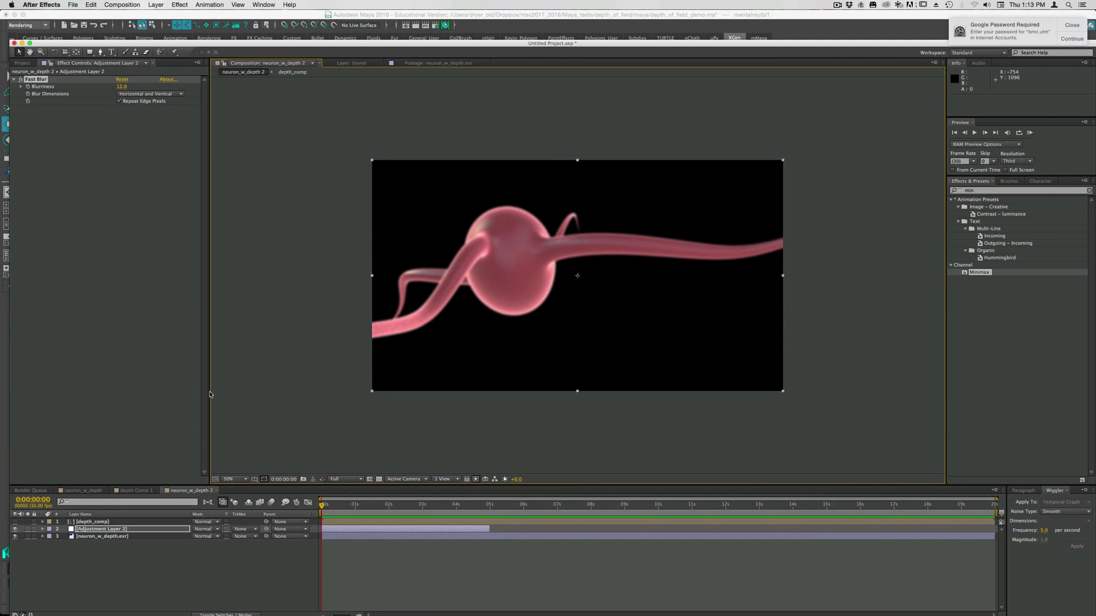
drag(208, 393, 115, 388)
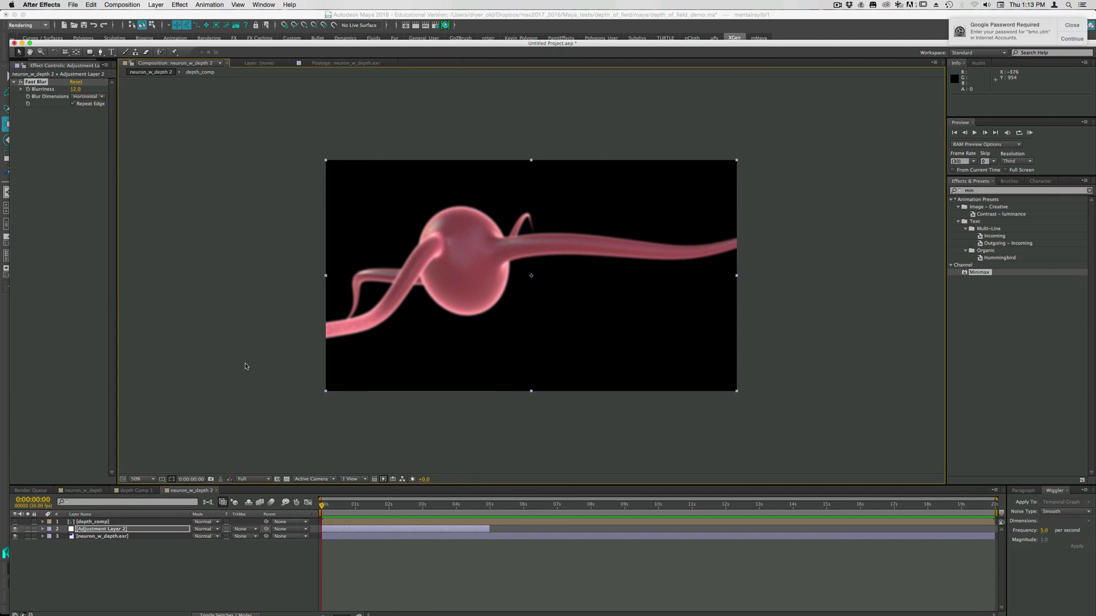
key(period)
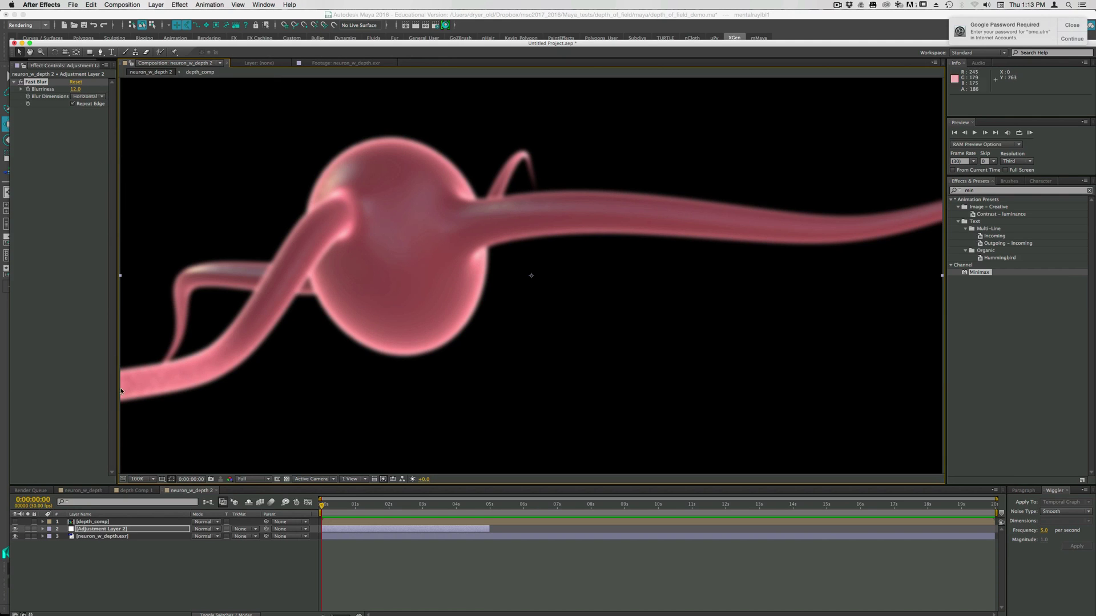
- Reselect Adjustment Layer 2 and bring up its track matte choices
click(87, 521)
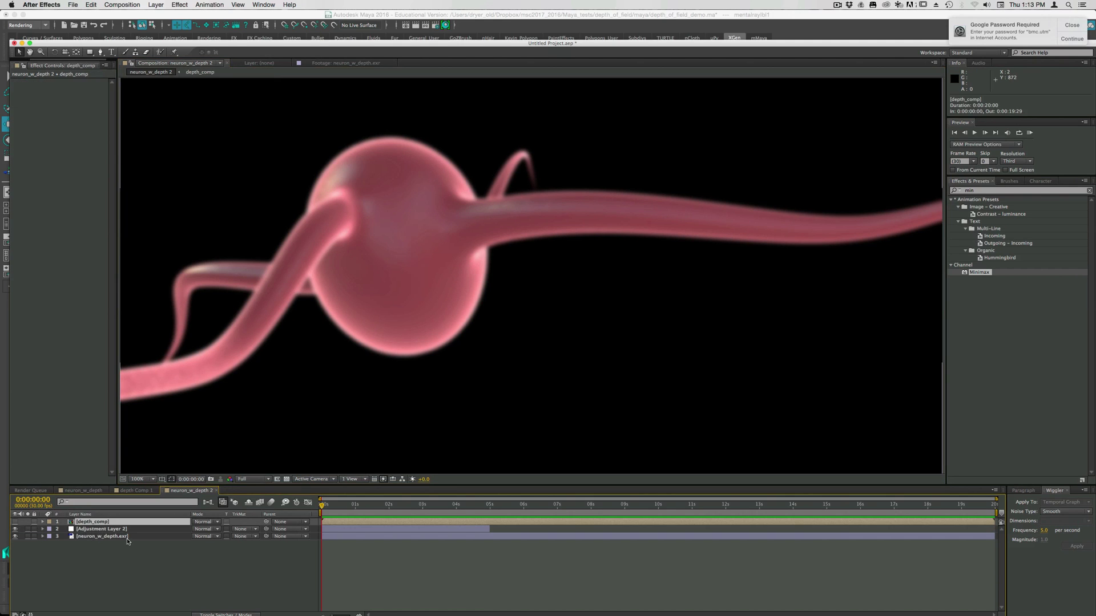
click(91, 529)
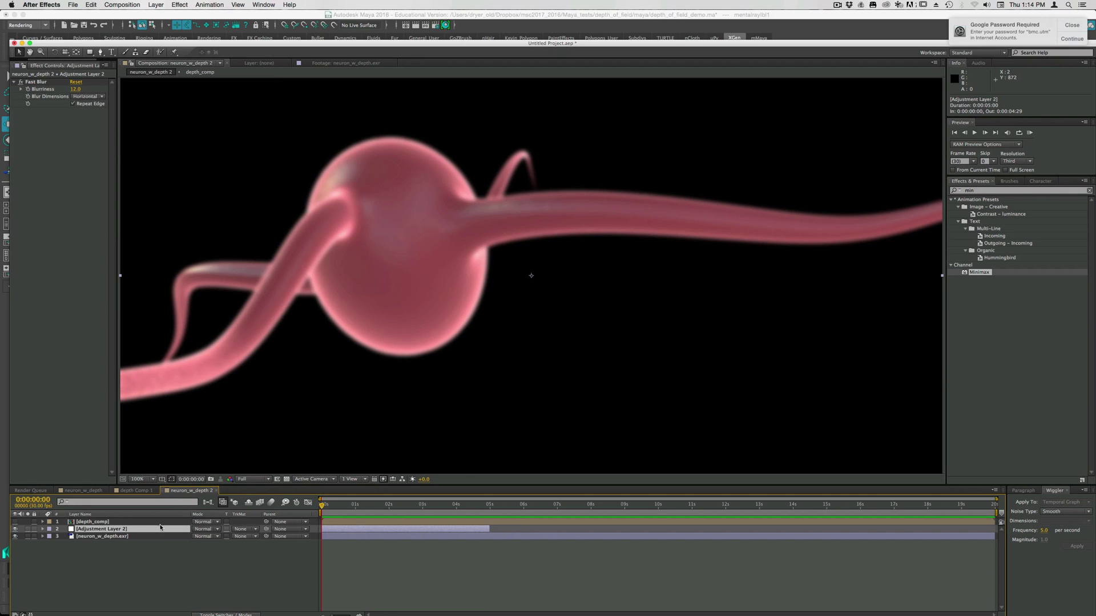
click(242, 529)
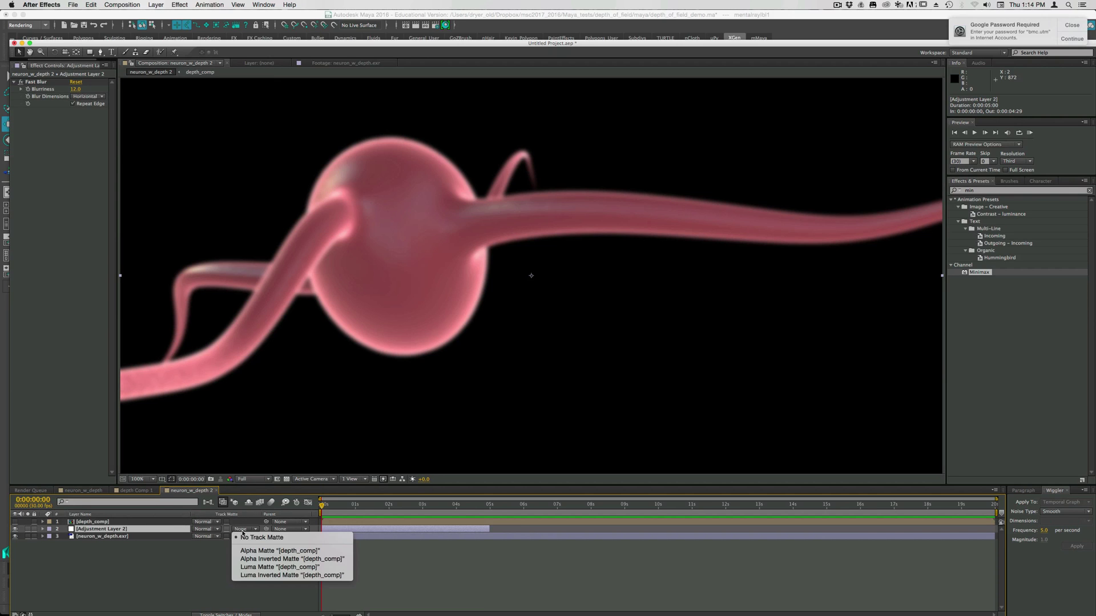
- Set Adjustment Layer 2's track matte to Luma Inverted on depth_comp and preview the depth pass
click(263, 575)
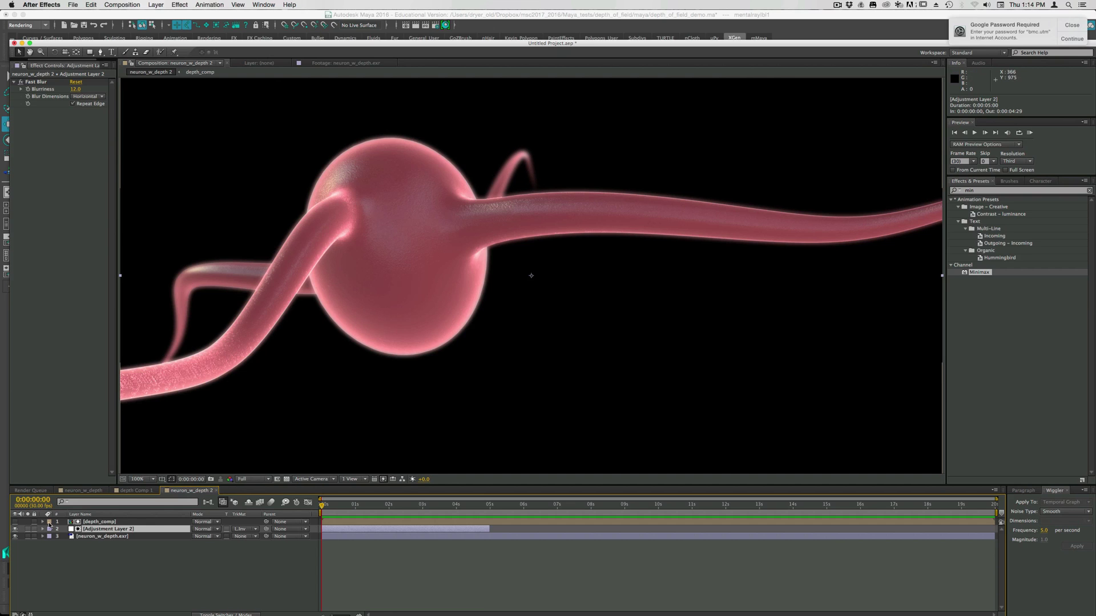
click(15, 521)
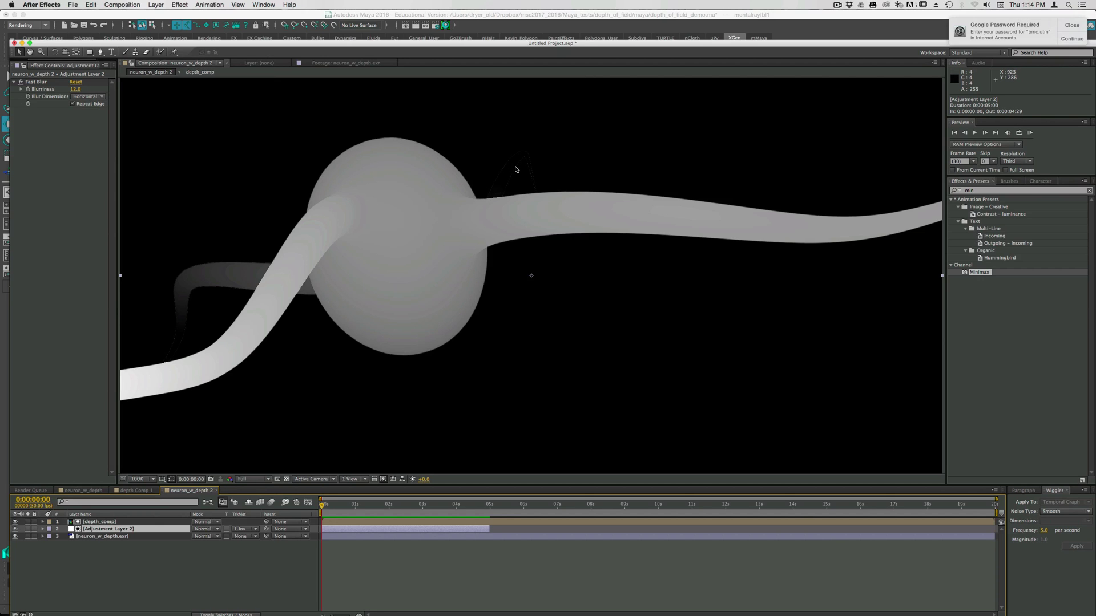
click(14, 522)
- Raise the Fast Blur Blurriness to exaggerate the masked blur, then edit the value directly
click(68, 83)
drag(75, 89, 120, 89)
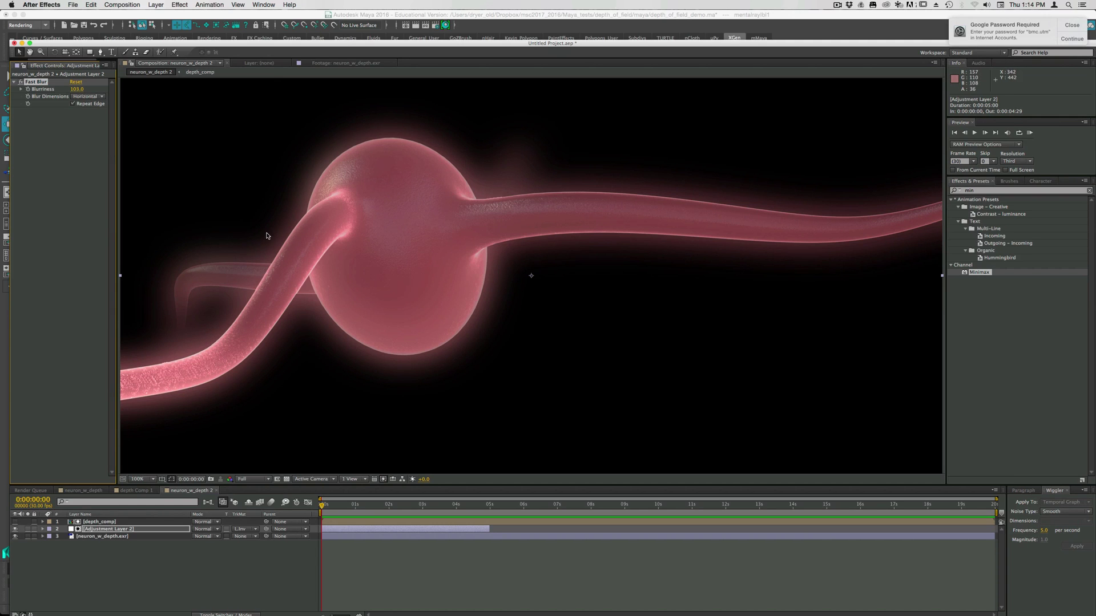
click(77, 89)
- Restore Fast Blur Blurriness to 12, then compare the depth pass and the blur layer
text(12)
key(Return)
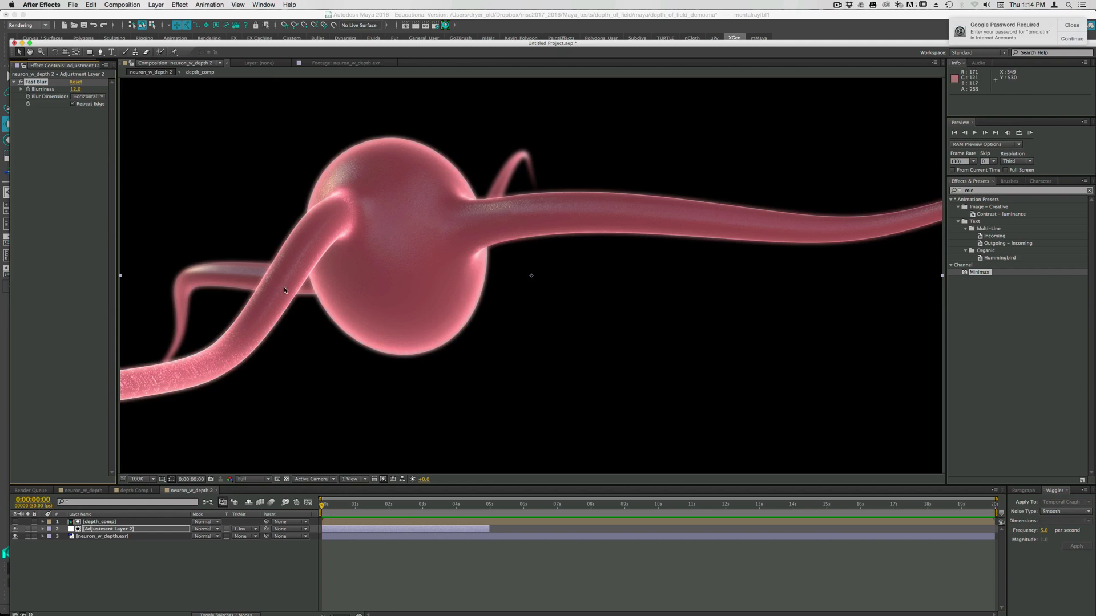
click(15, 522)
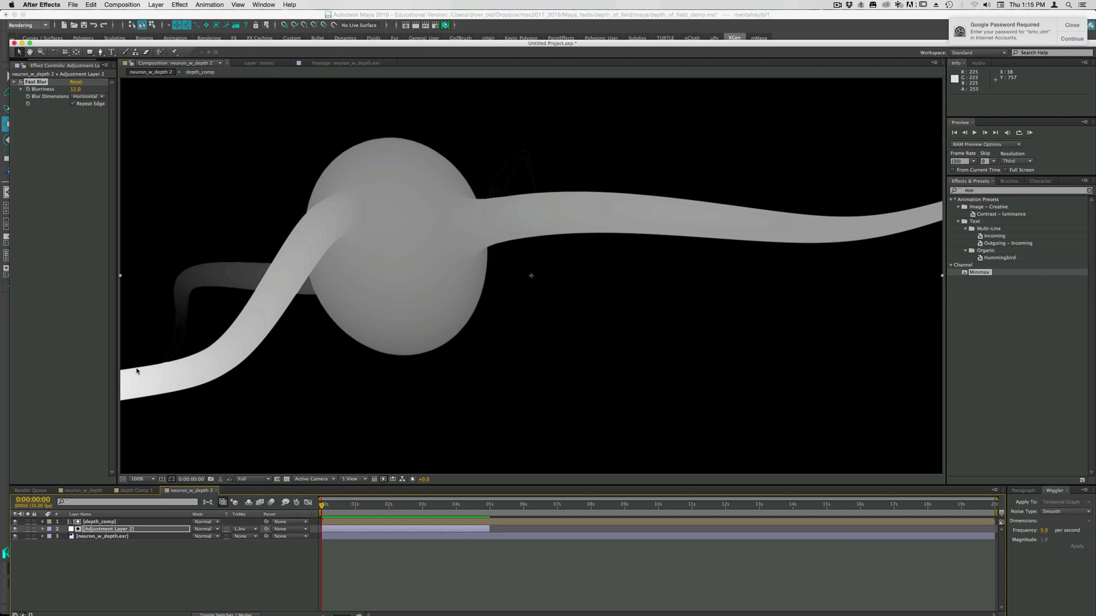
click(15, 521)
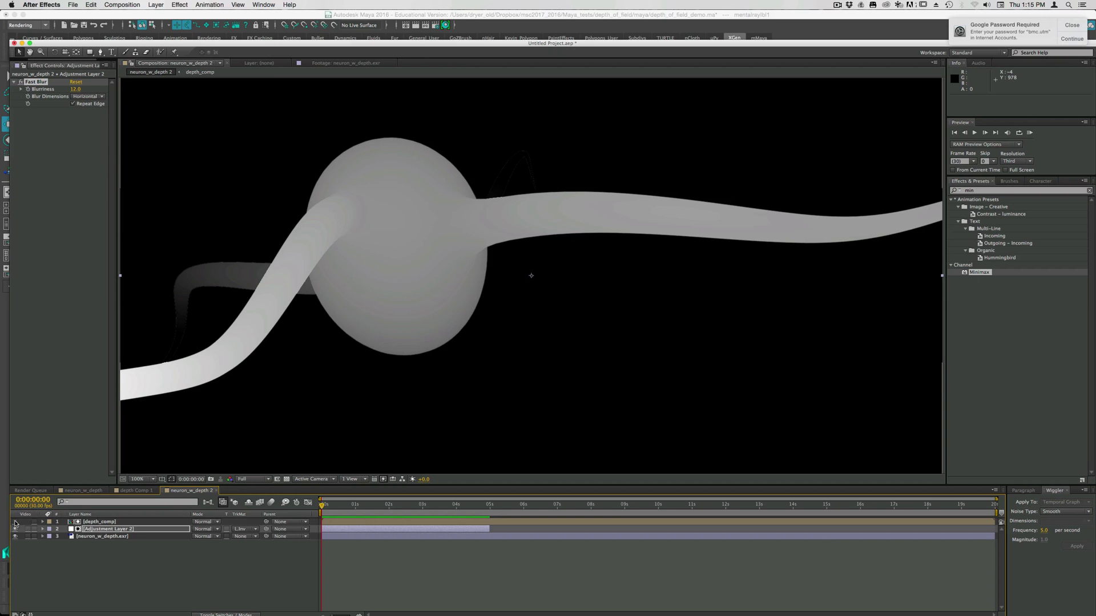
click(15, 529)
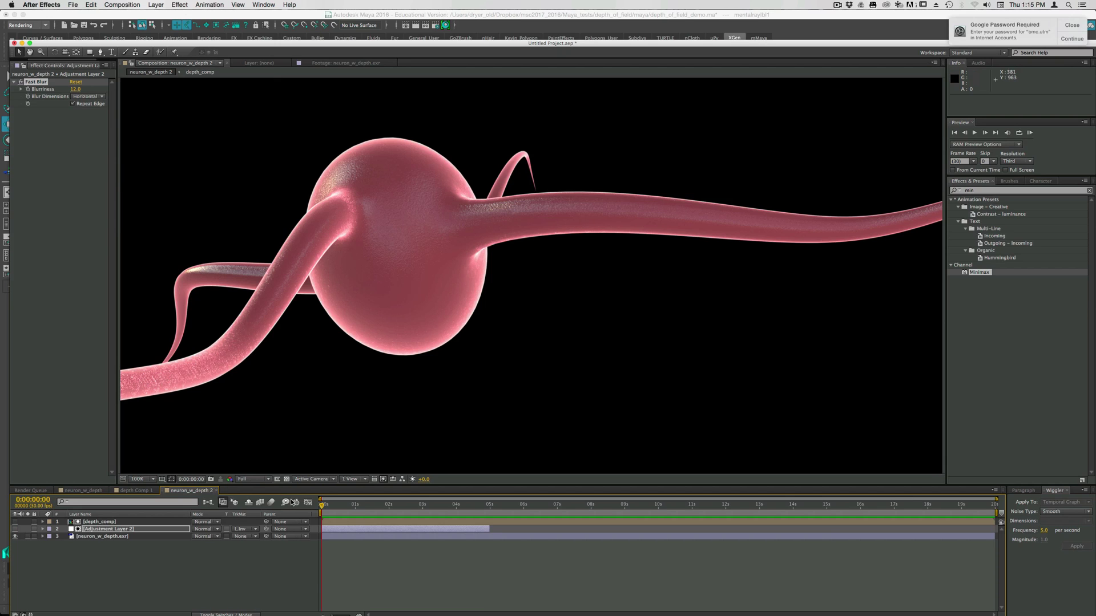
- Try a plain Luma Matte on the blur adjustment layer and check it against the depth pass
click(246, 531)
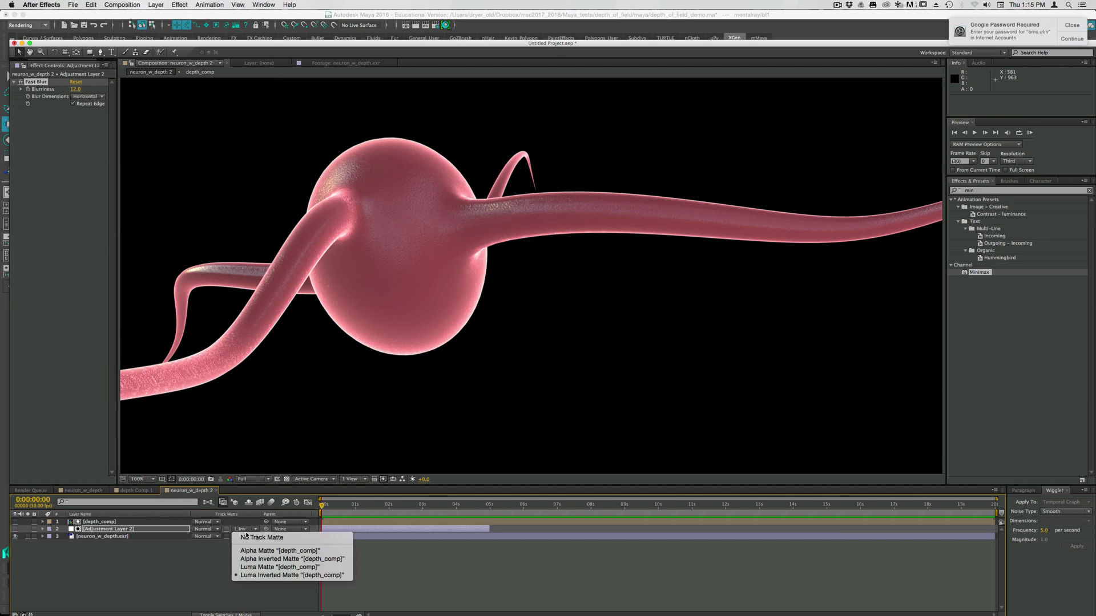
click(260, 566)
click(15, 529)
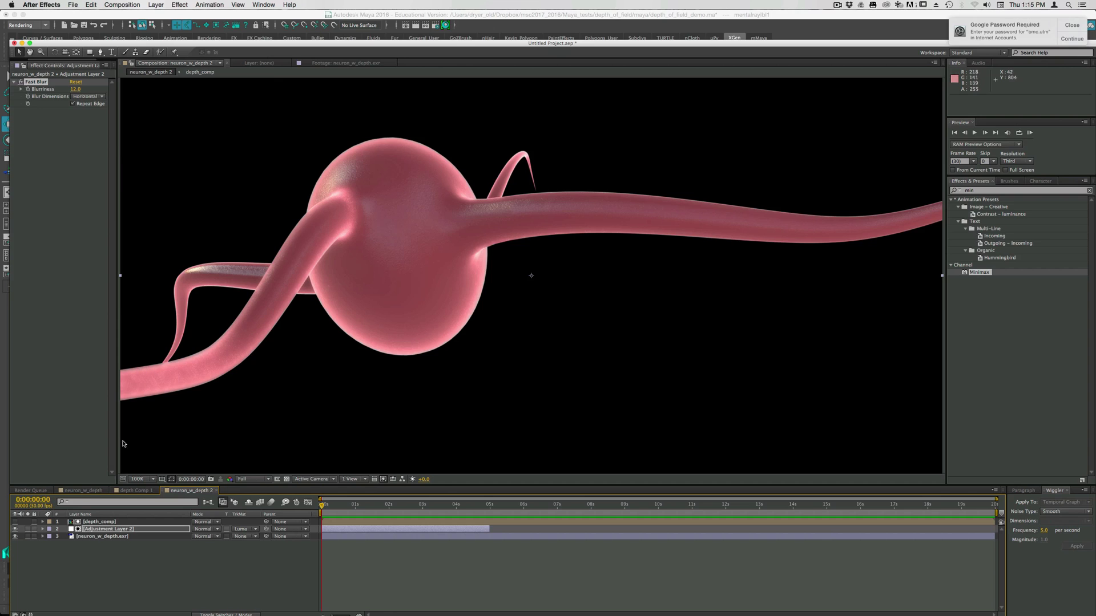
click(15, 522)
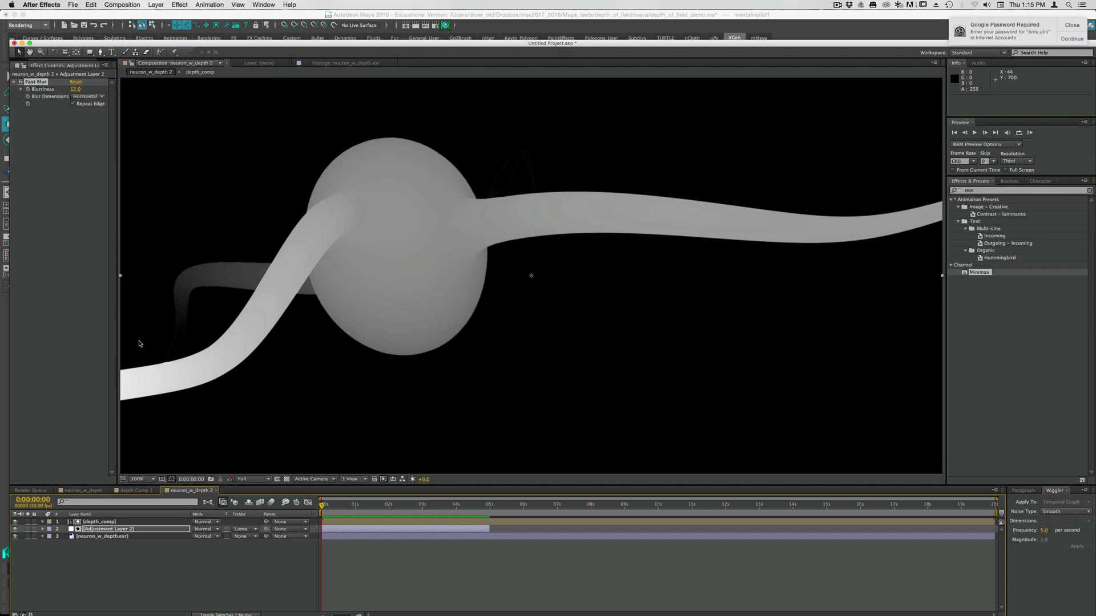
click(17, 526)
- Switch the track matte back to Luma Inverted Matte and show the grey depth pass
click(15, 522)
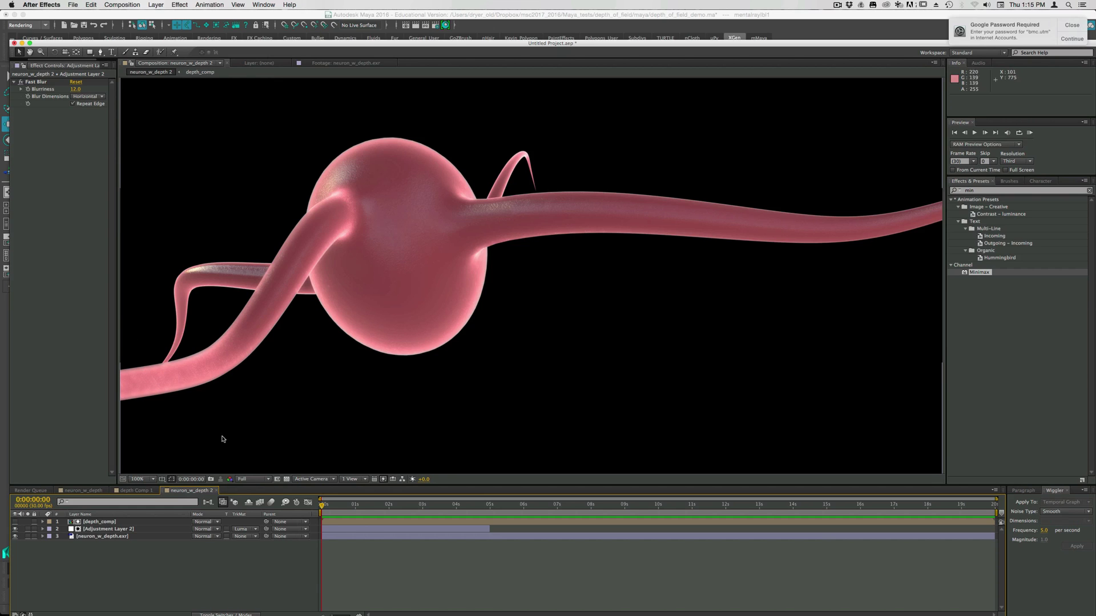
click(244, 529)
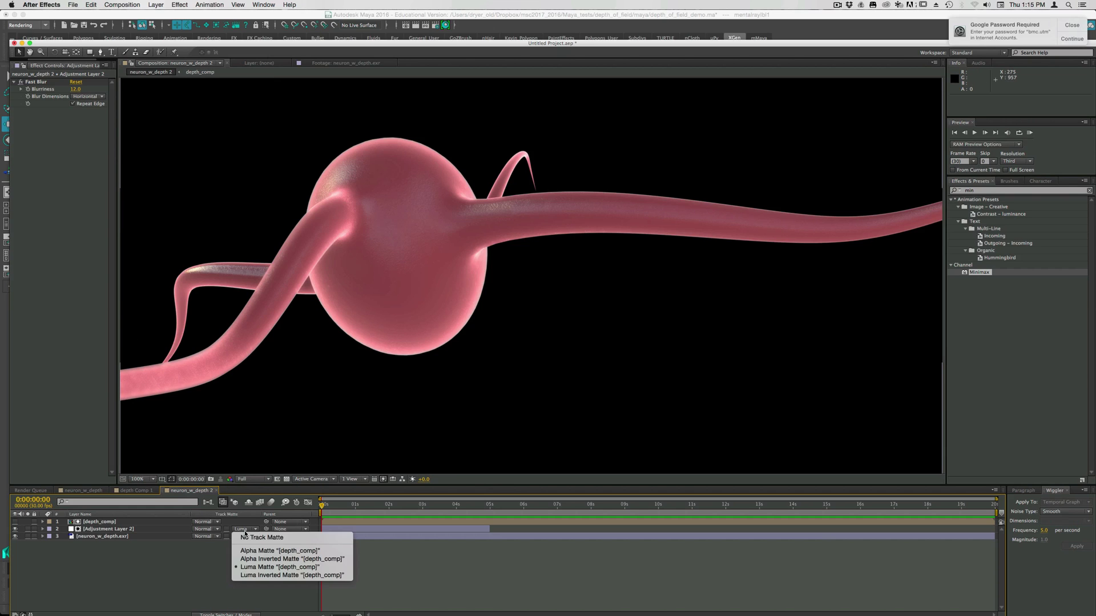
click(257, 575)
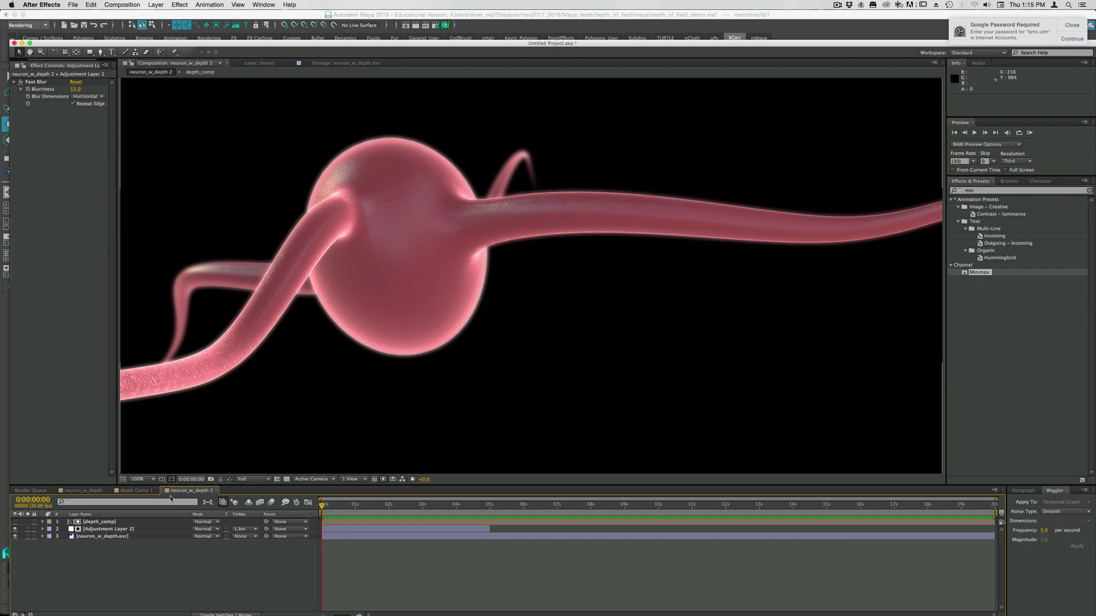
click(14, 522)
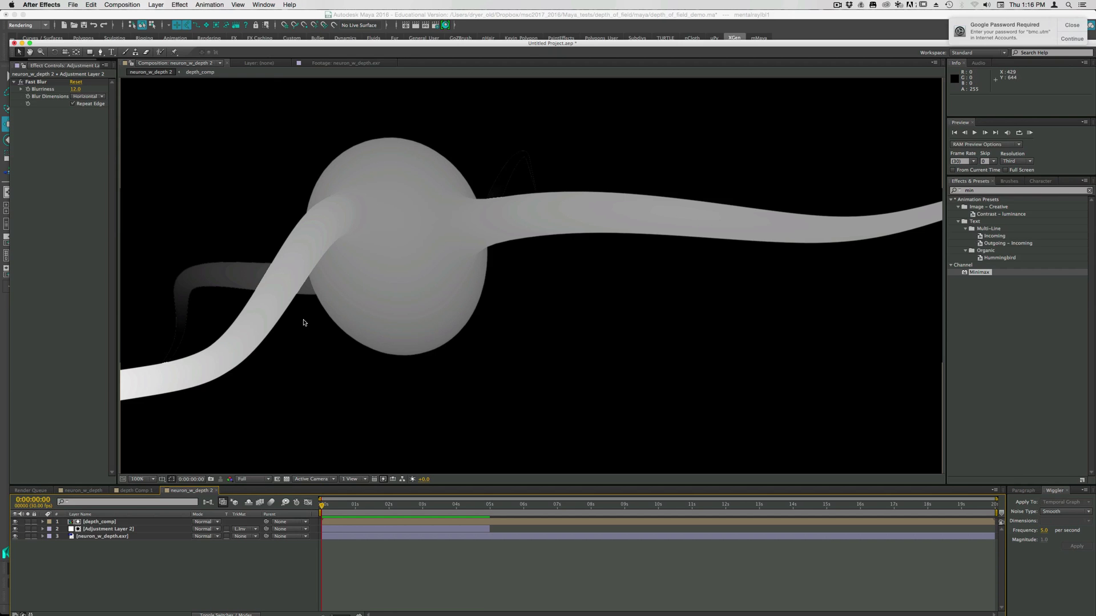
- Open the depth_comp precomp and select its depth layer
click(96, 523)
double_click(96, 523)
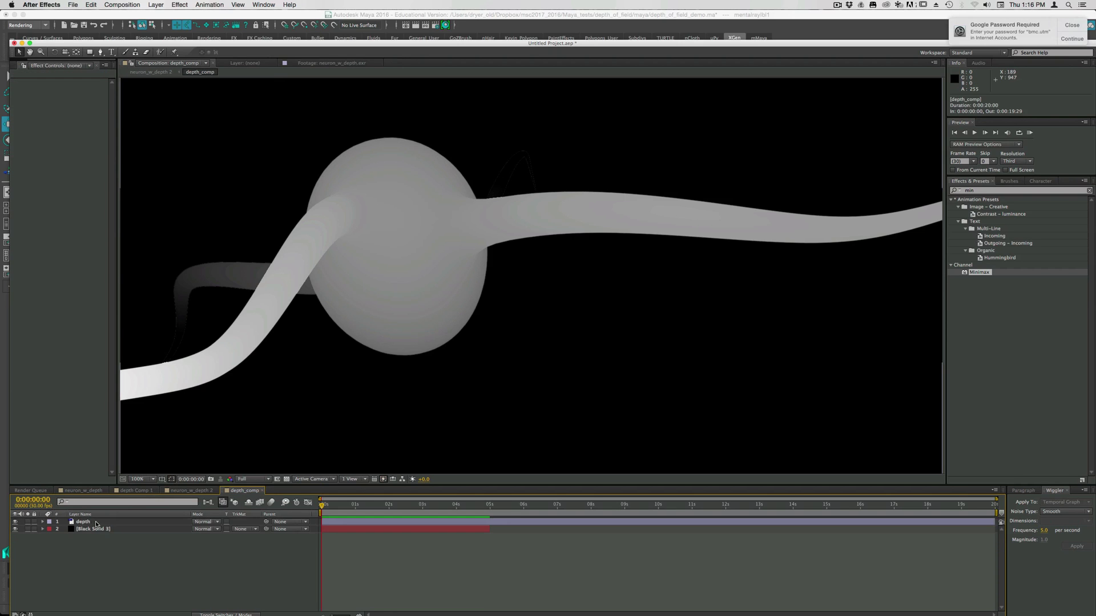
click(84, 522)
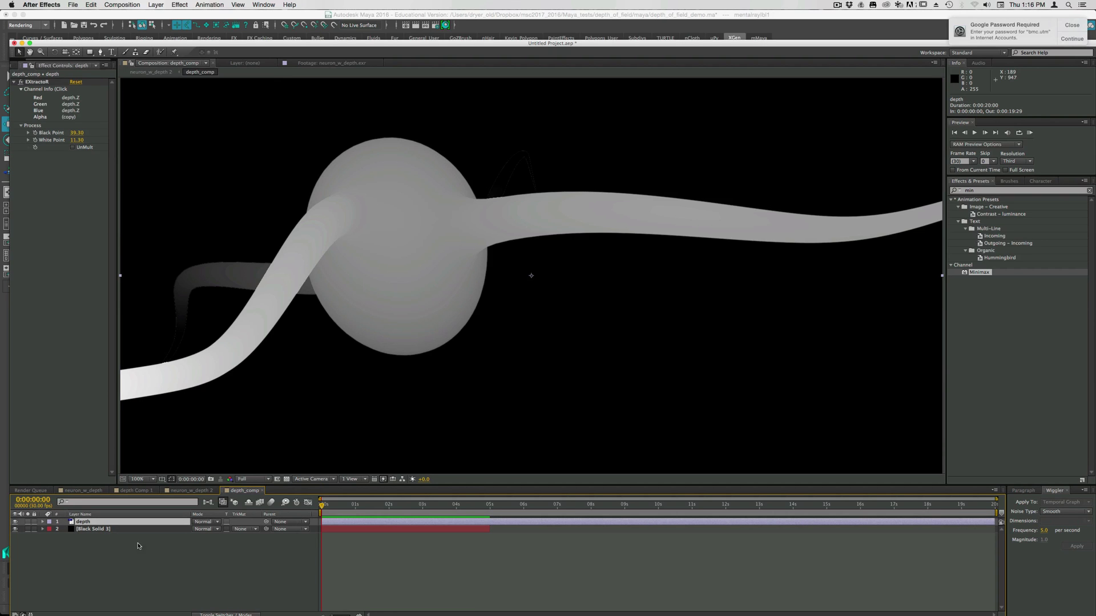
right_click(89, 521)
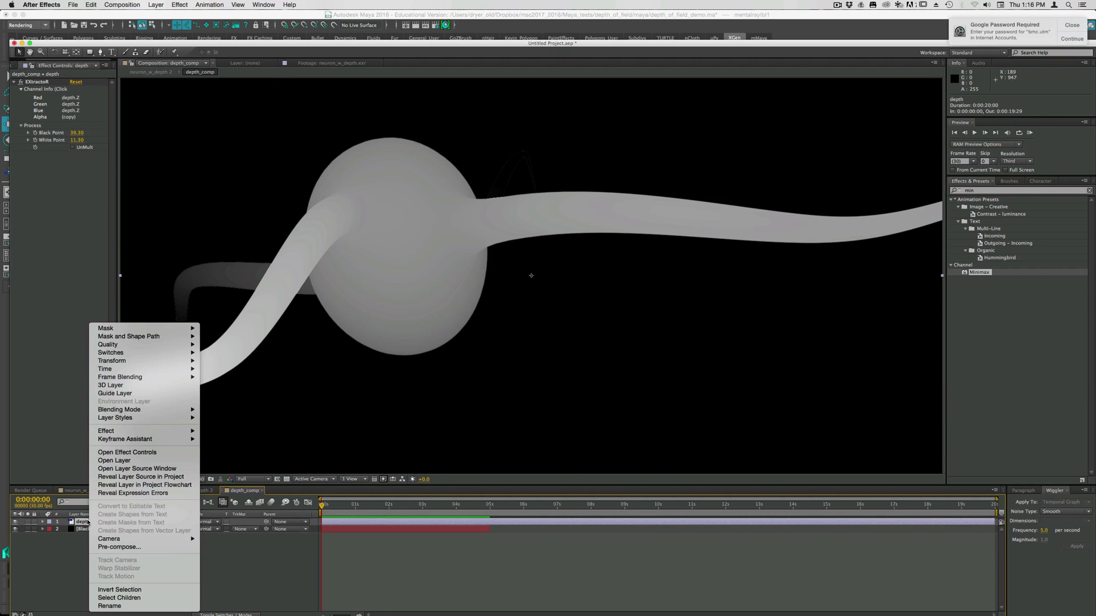
key(Escape)
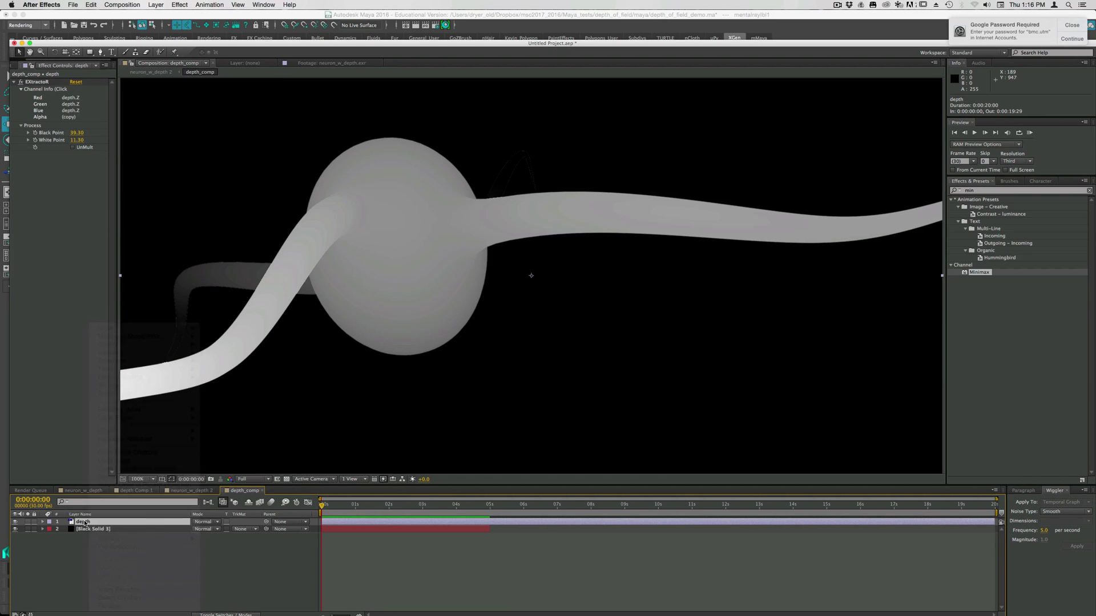
- Apply Minimax to the depth layer with Radius 1 and Operation set to Minimum
click(977, 191)
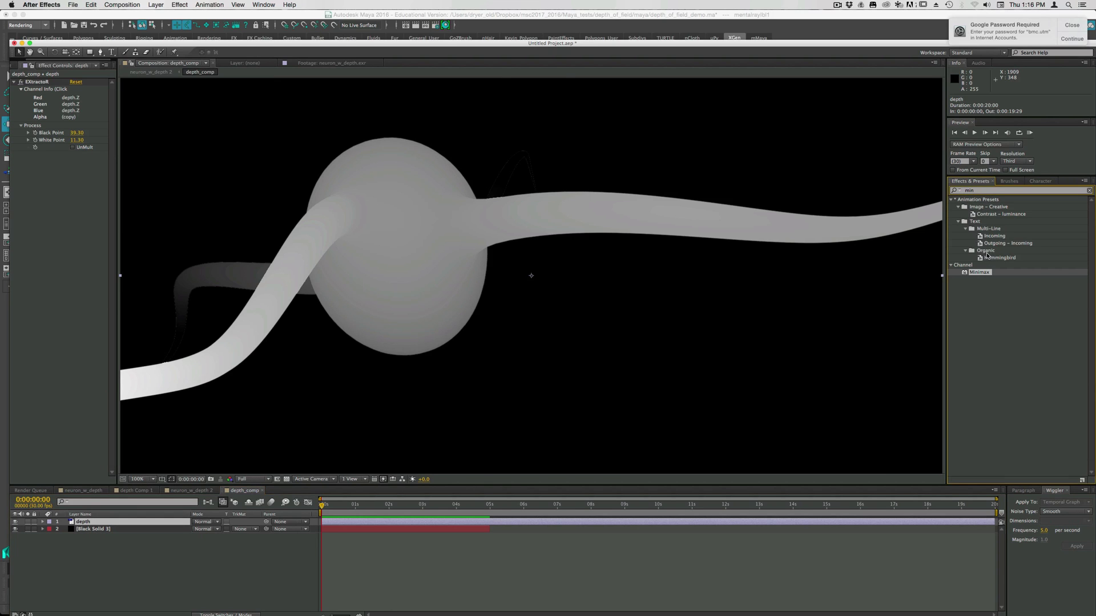
drag(979, 272, 103, 525)
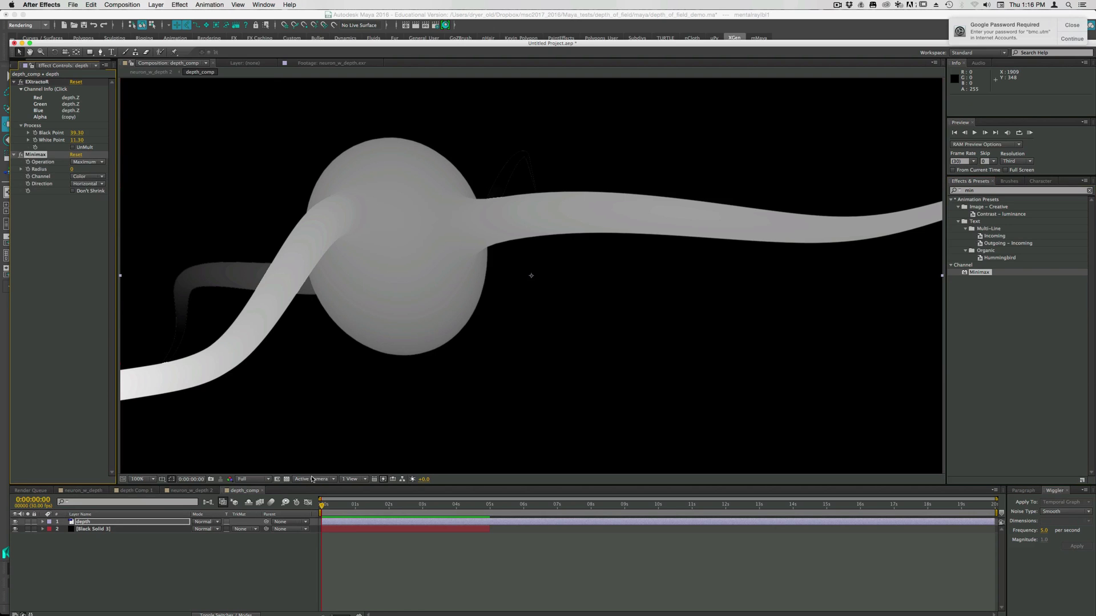
click(74, 169)
text(1)
key(Return)
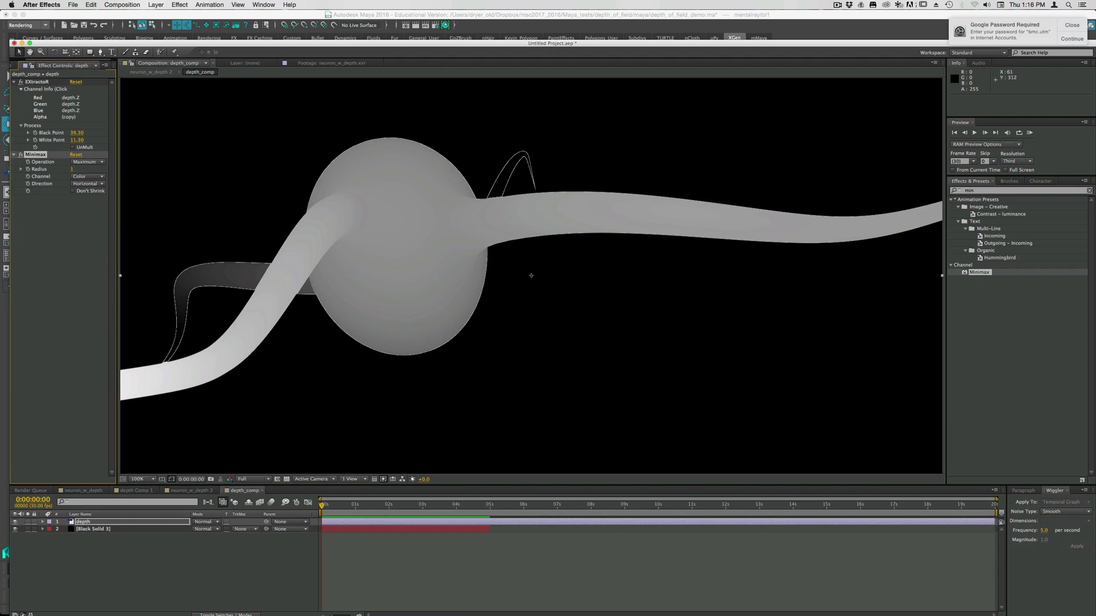
click(87, 162)
click(86, 168)
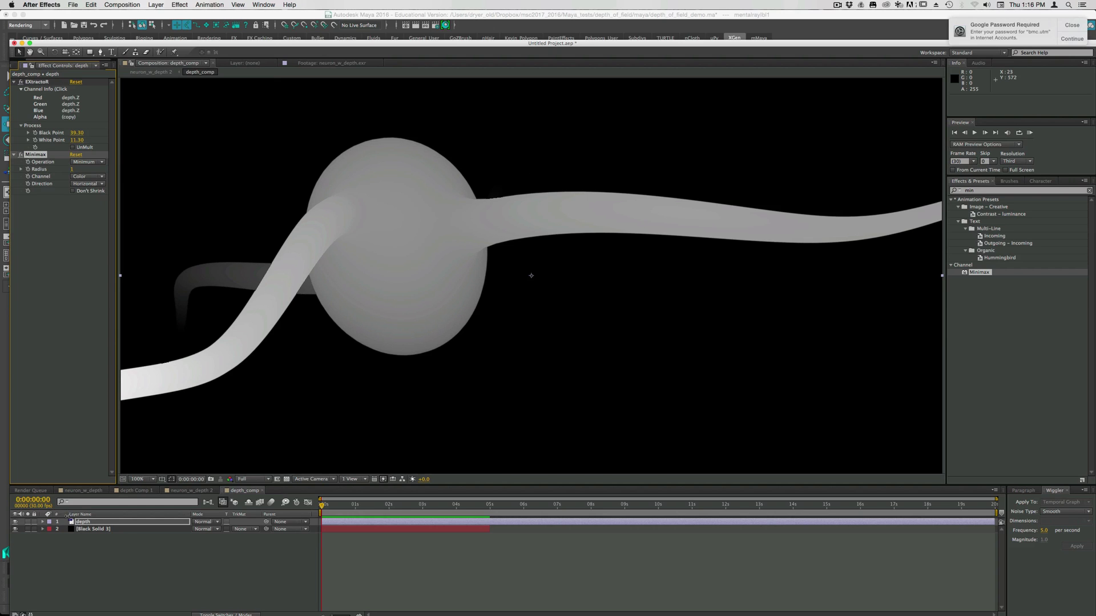
- Return to neuron_w_depth 2, hide depth_comp and switch off Adjustment Layer 2 to see the sharp neuron
click(193, 491)
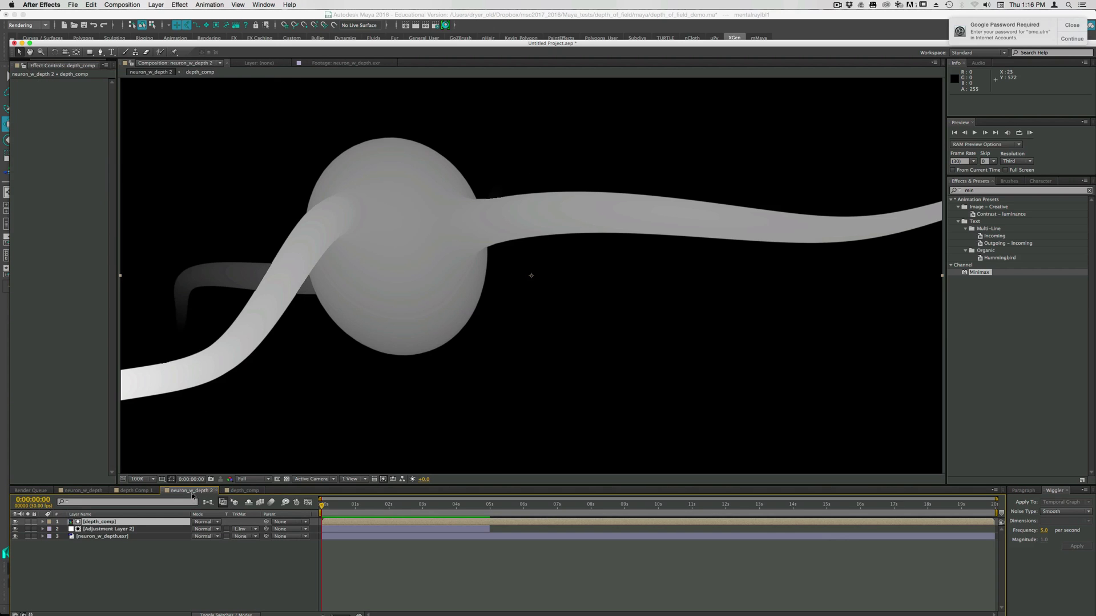
click(15, 522)
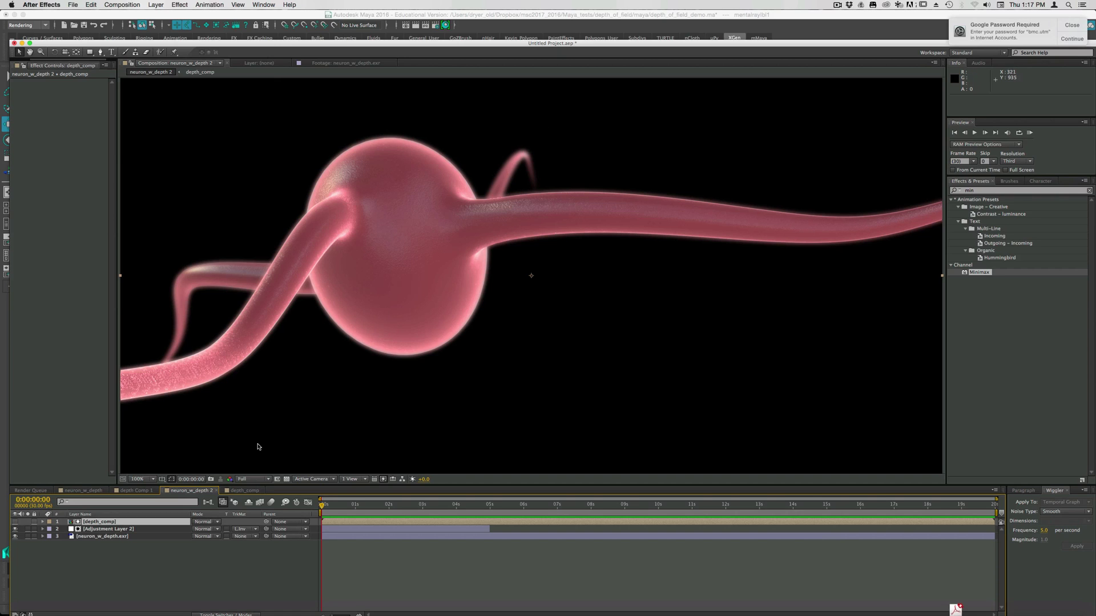
click(15, 529)
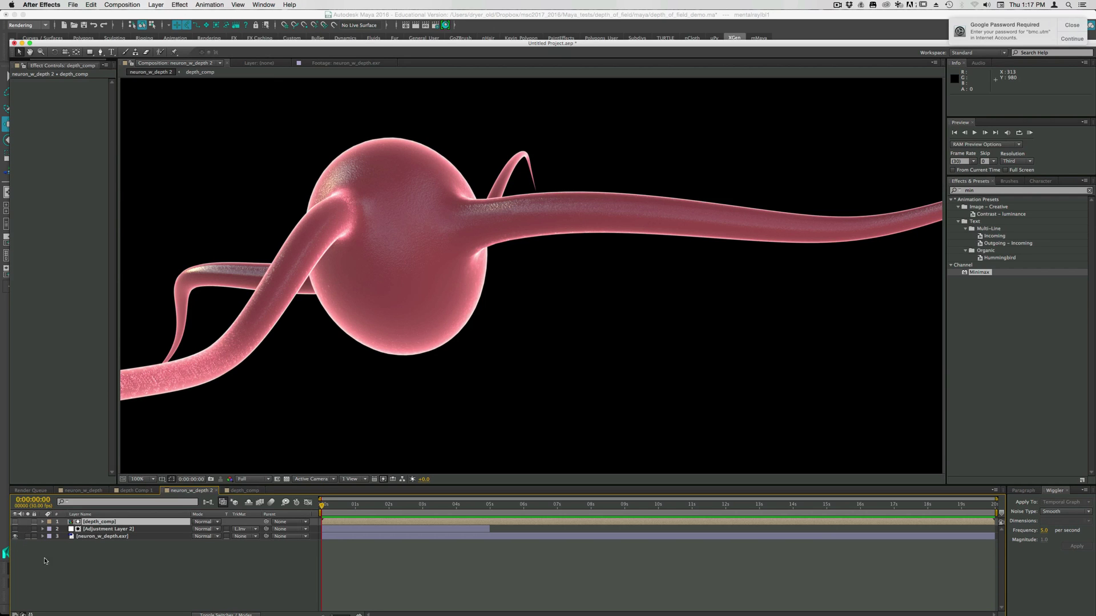
- Add Camera Lens Blur to neuron_w_depth.exr and raise its Blur Radius from 5 to 50
click(90, 537)
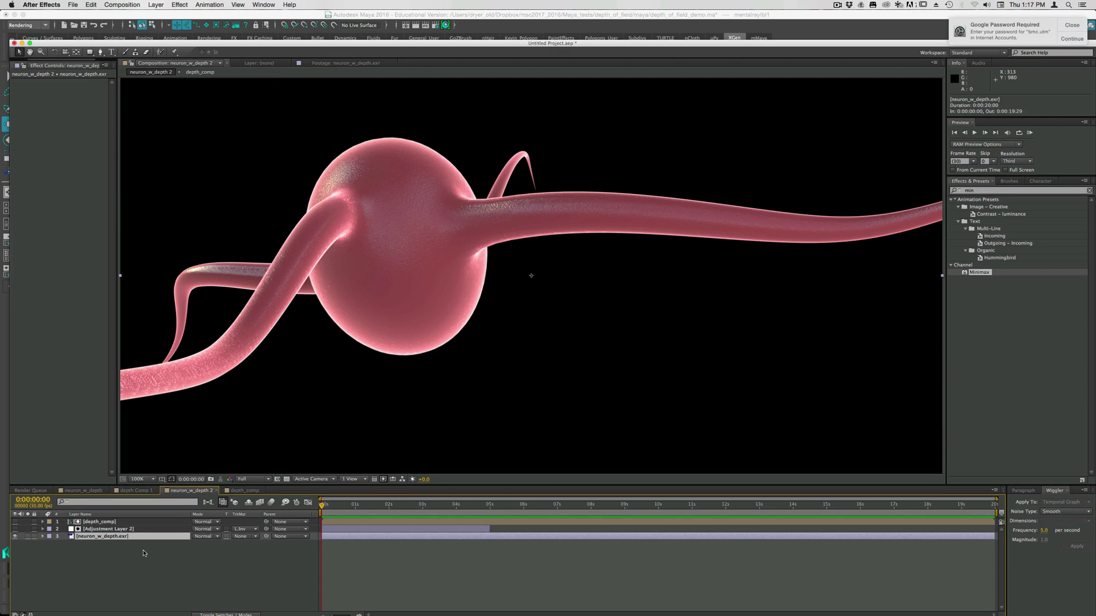
click(16, 537)
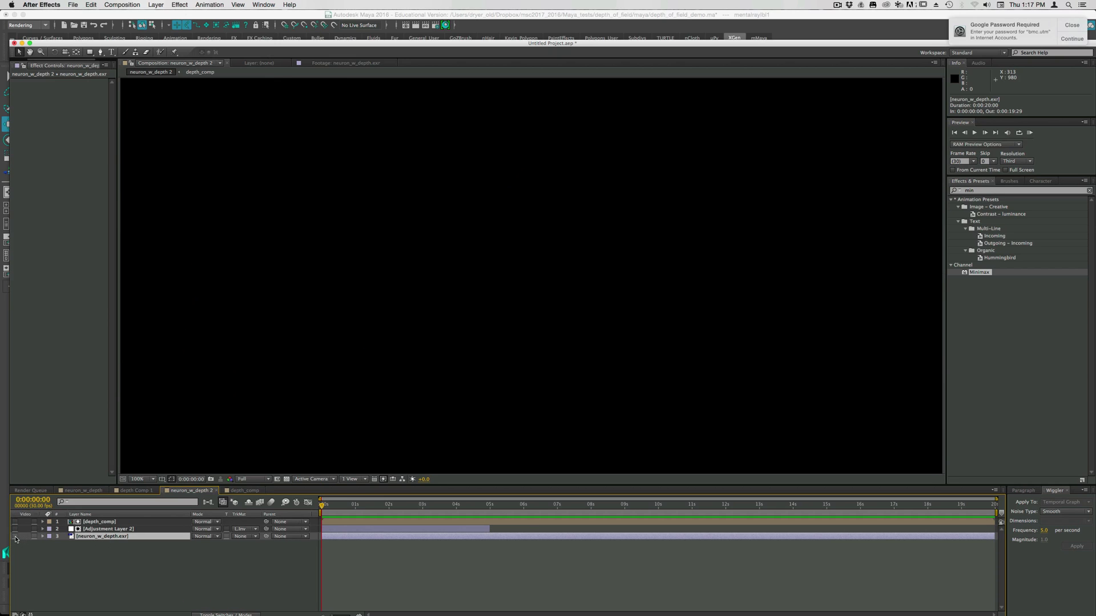
click(15, 537)
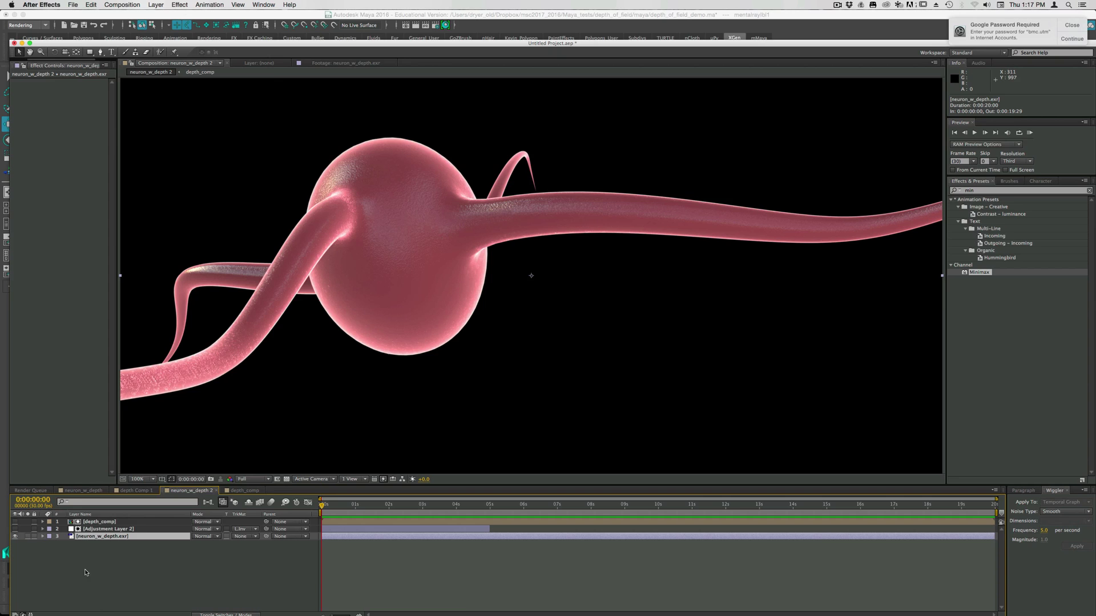
right_click(98, 540)
mouse_move(122, 433)
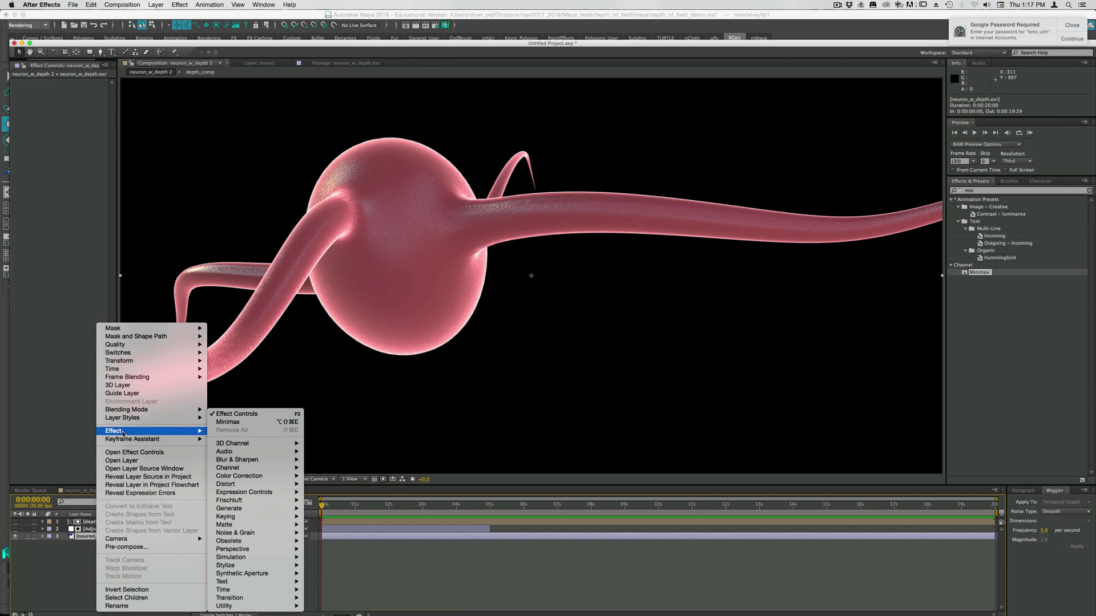
mouse_move(252, 460)
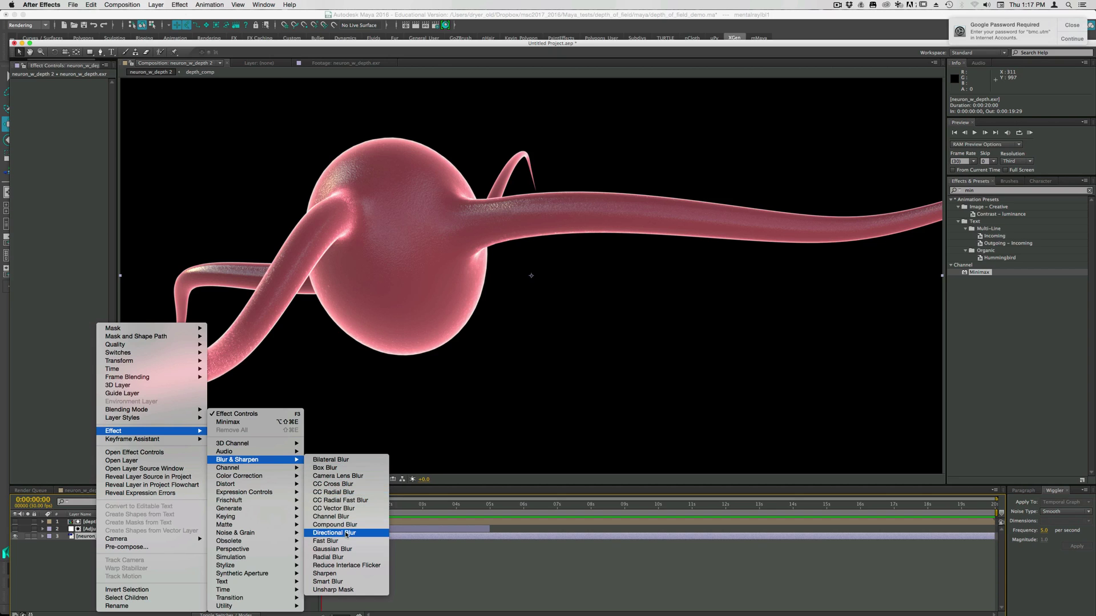
click(342, 476)
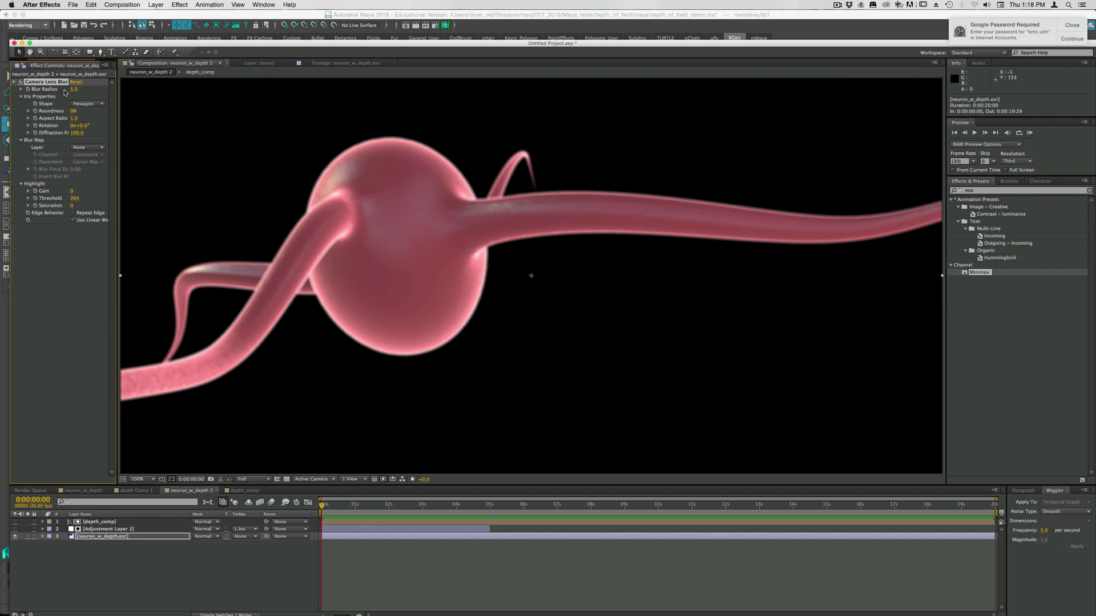
drag(72, 90, 85, 88)
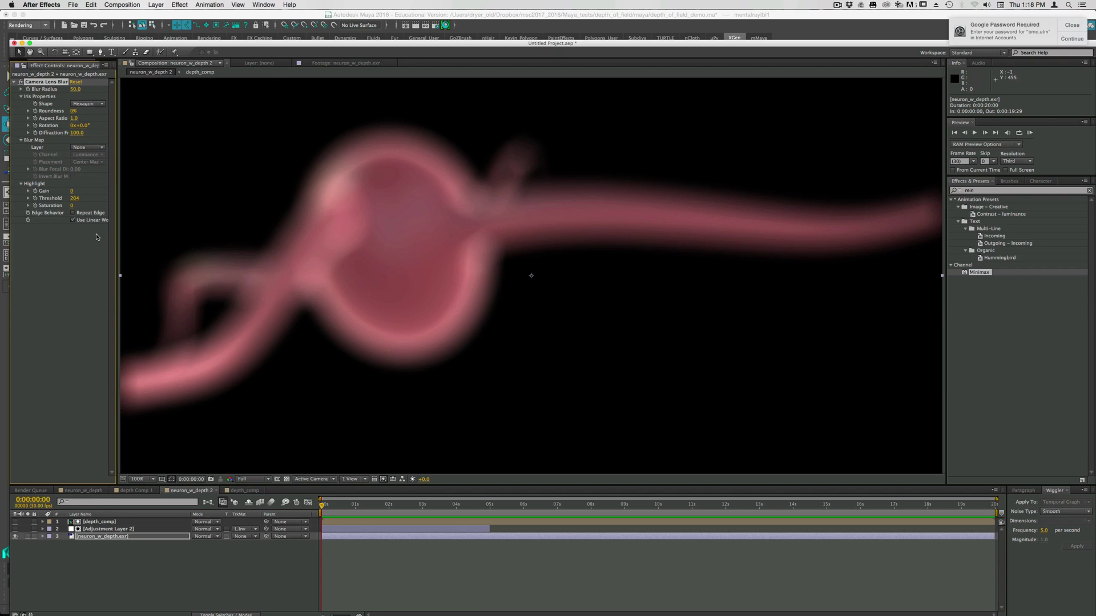
- Enable Repeat Edge Pixels on Camera Lens Blur and try a Triangle iris before reverting to Hexagon
click(73, 213)
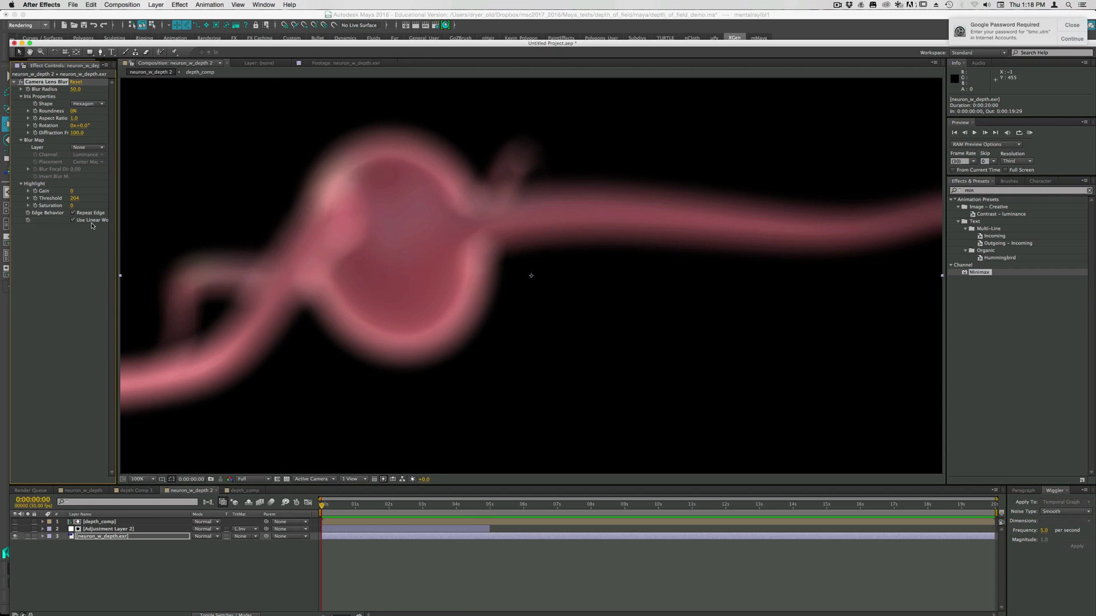
click(86, 103)
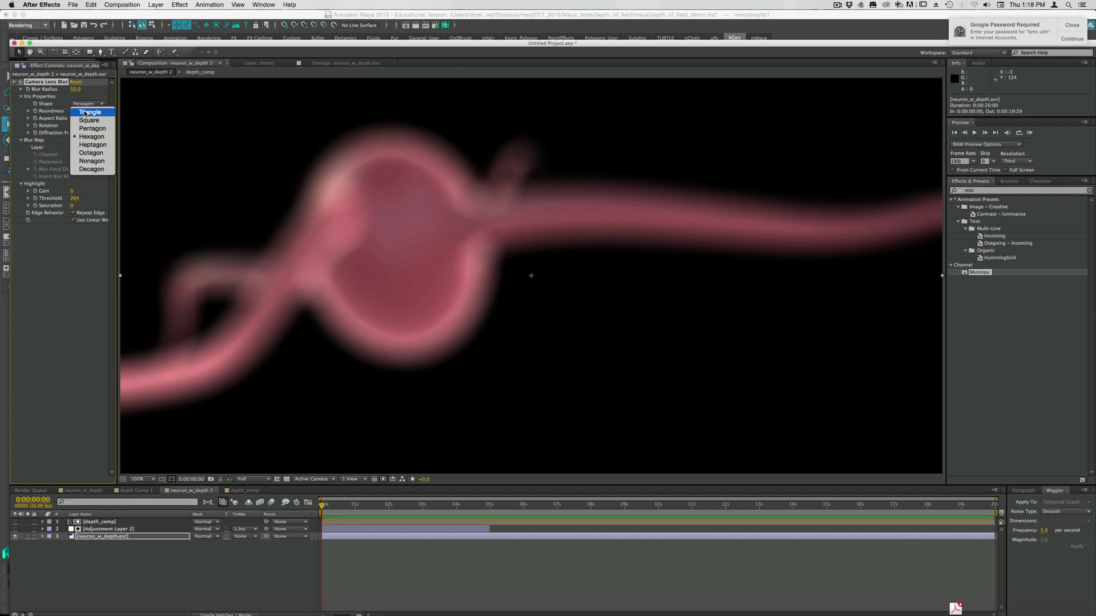
click(85, 111)
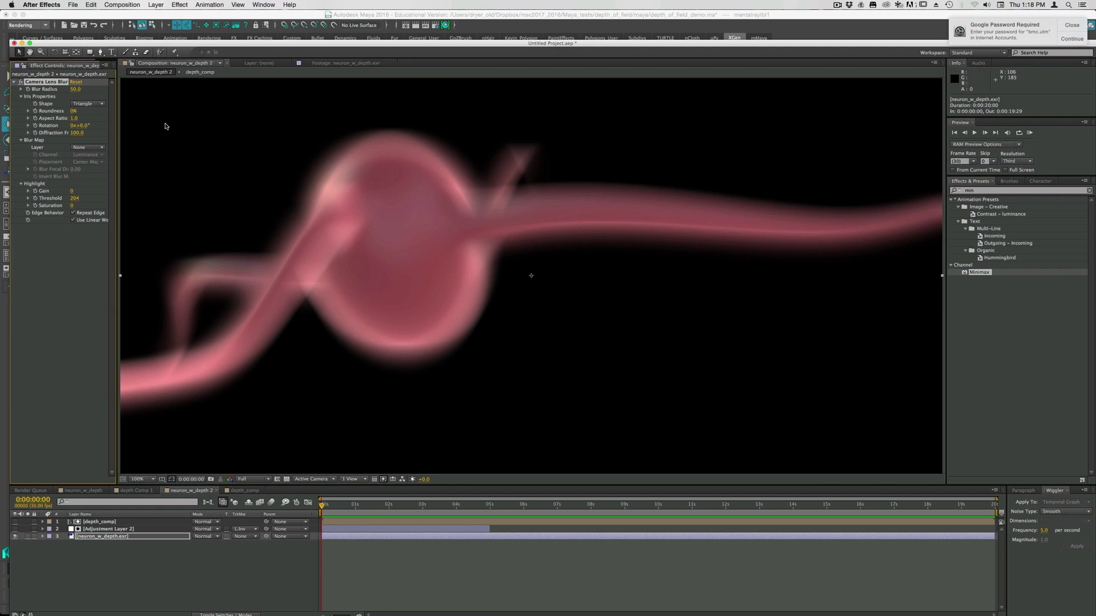
click(84, 105)
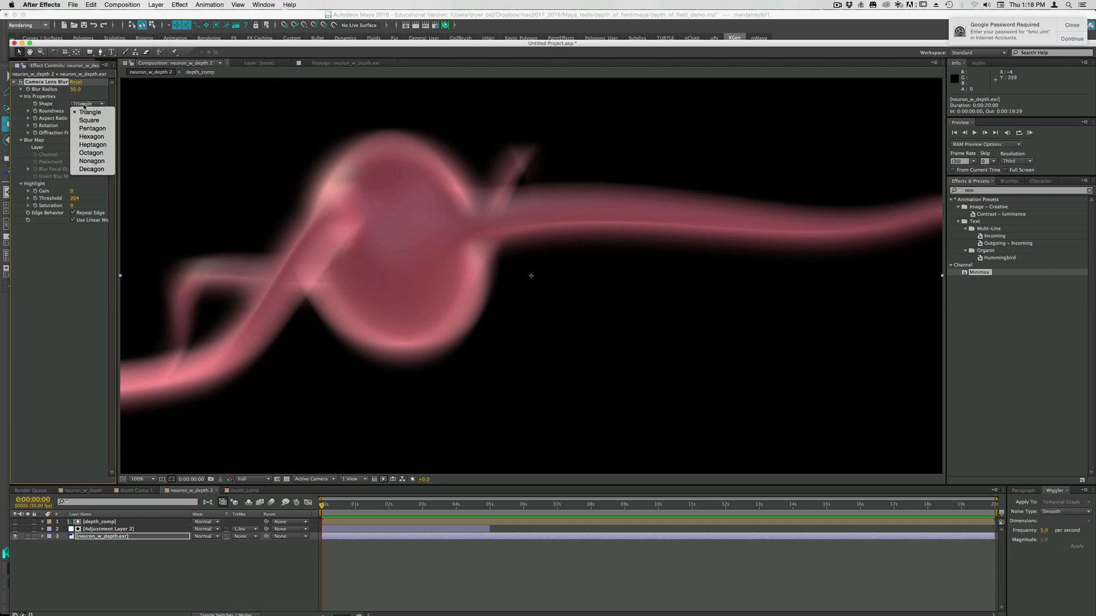
click(90, 137)
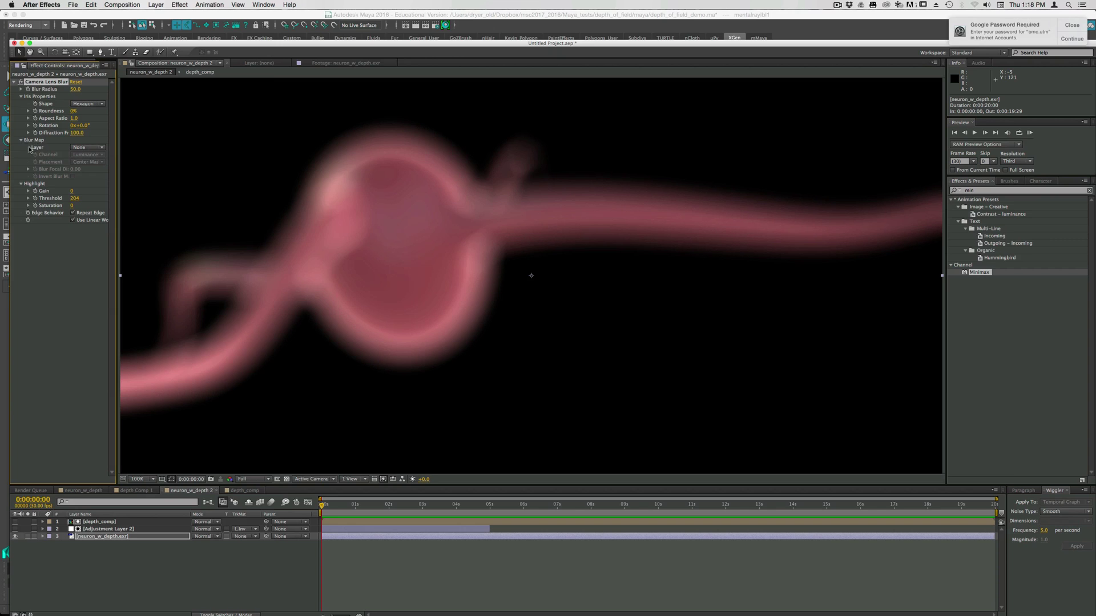
- Briefly preview depth_comp, then set Camera Lens Blur's Blur Map layer to 1. depth_comp
click(15, 522)
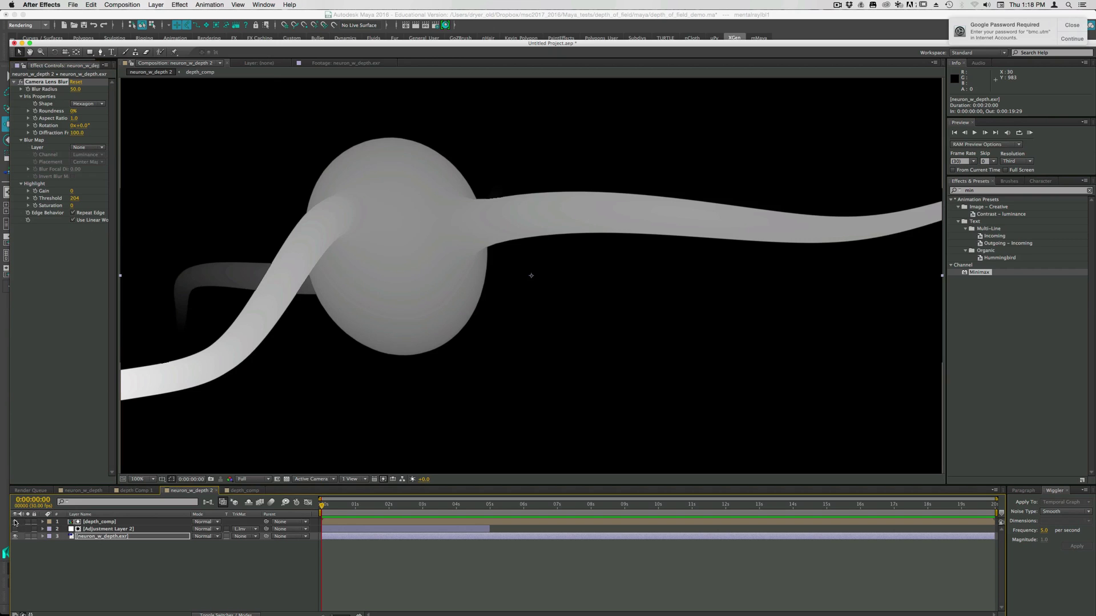
click(15, 521)
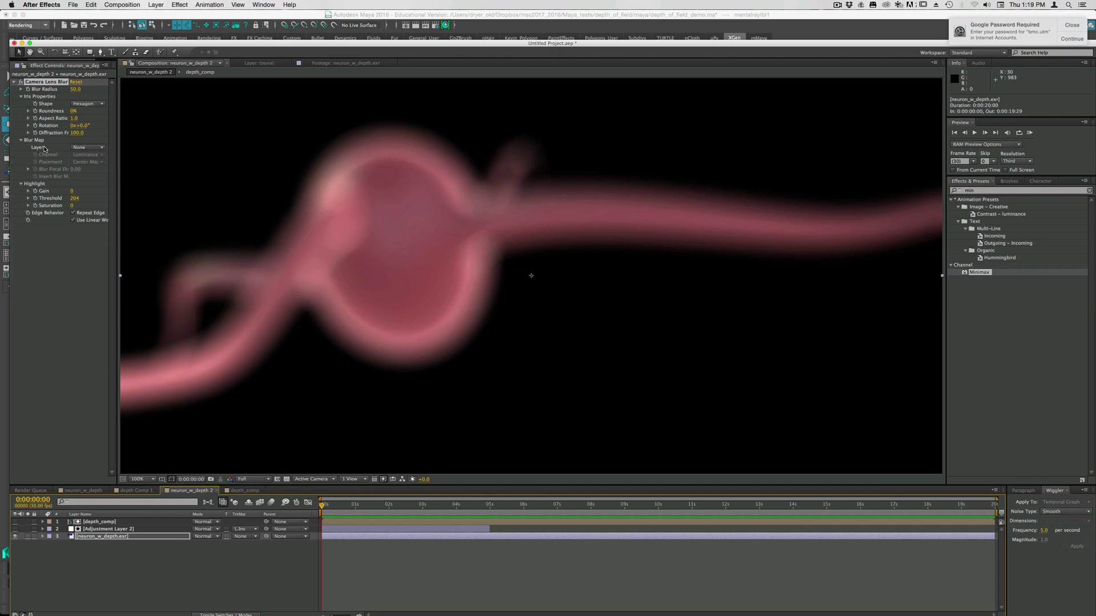
click(93, 148)
click(85, 164)
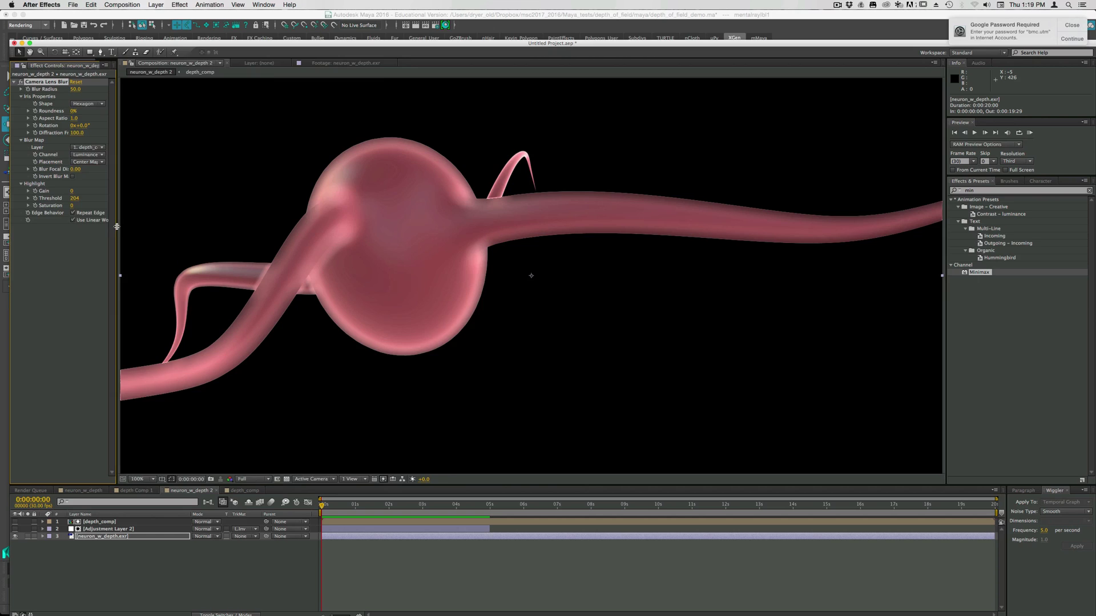
- Widen Effect Controls, set Blur Radius to 15 and Blur Focal Distance to 1.00
drag(117, 229, 180, 228)
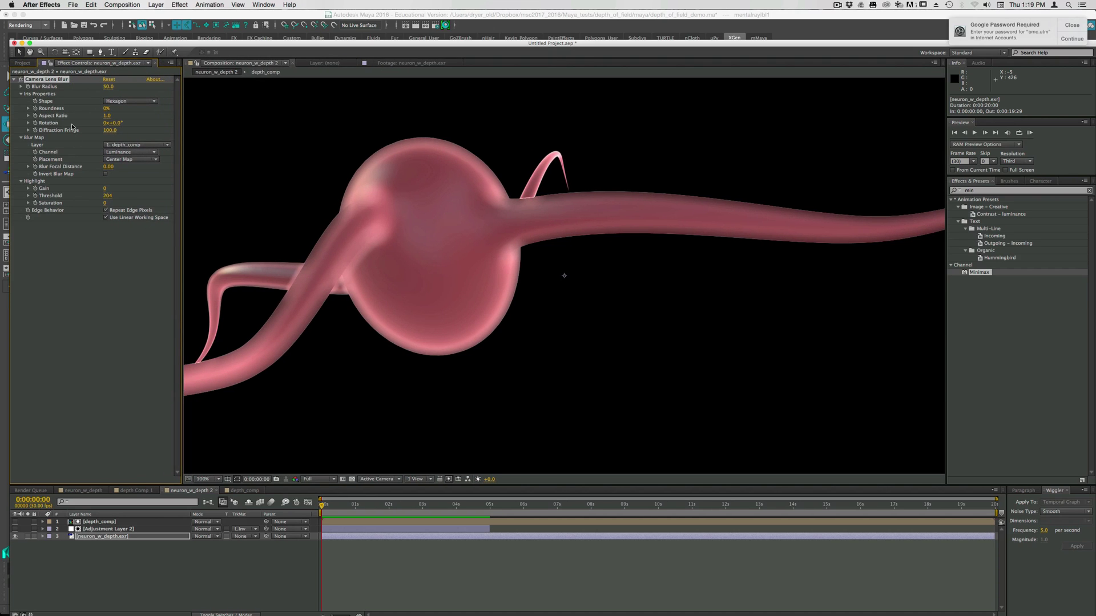
click(108, 88)
text(15)
key(Return)
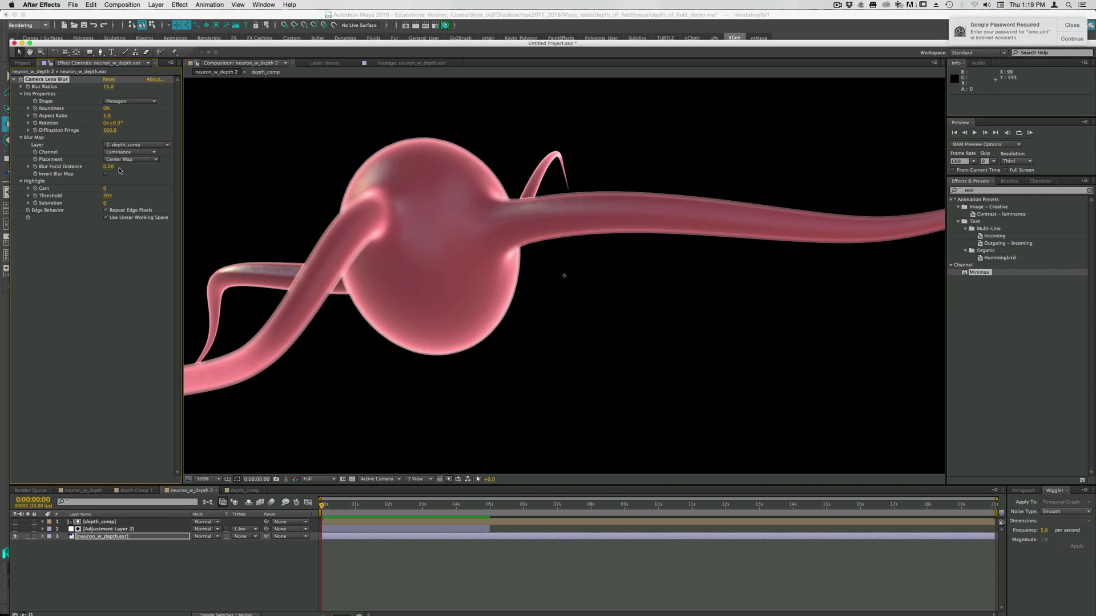
drag(108, 167, 137, 168)
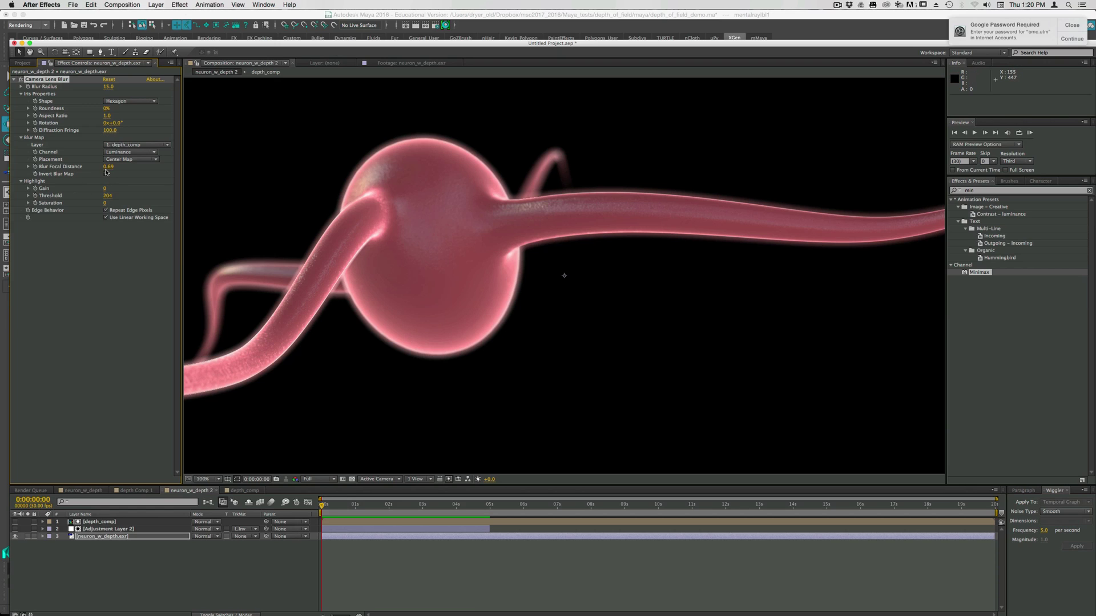
mouse_move(107, 166)
mouse_down()
mouse_move(124, 166)
mouse_move(92, 170)
mouse_move(116, 168)
mouse_up()
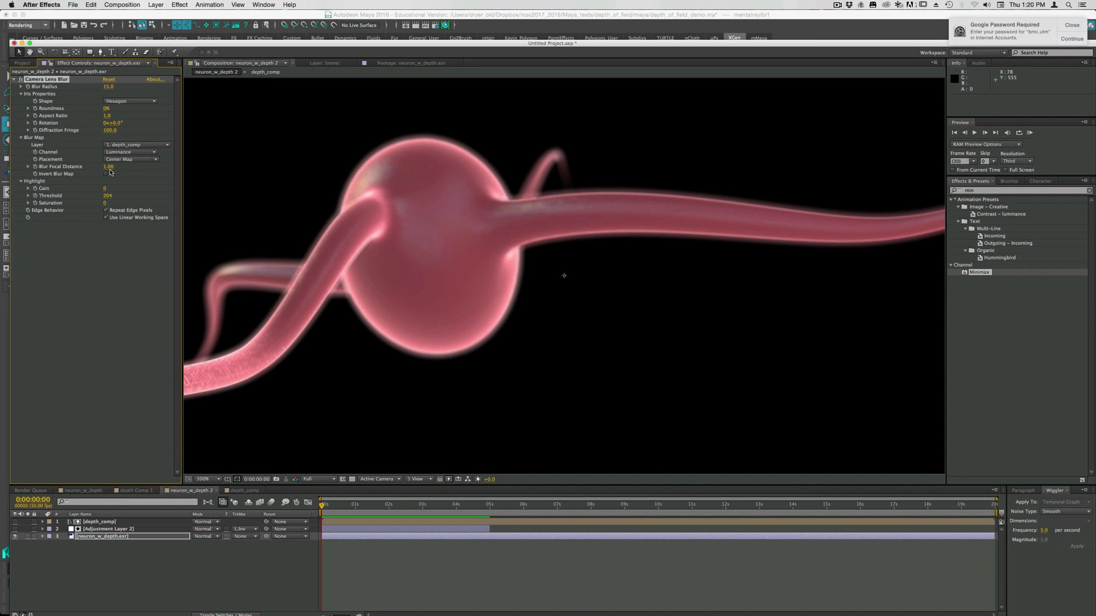
- Scrub Blur Focal Distance through lower values, settling around 0.68
drag(106, 166, 70, 168)
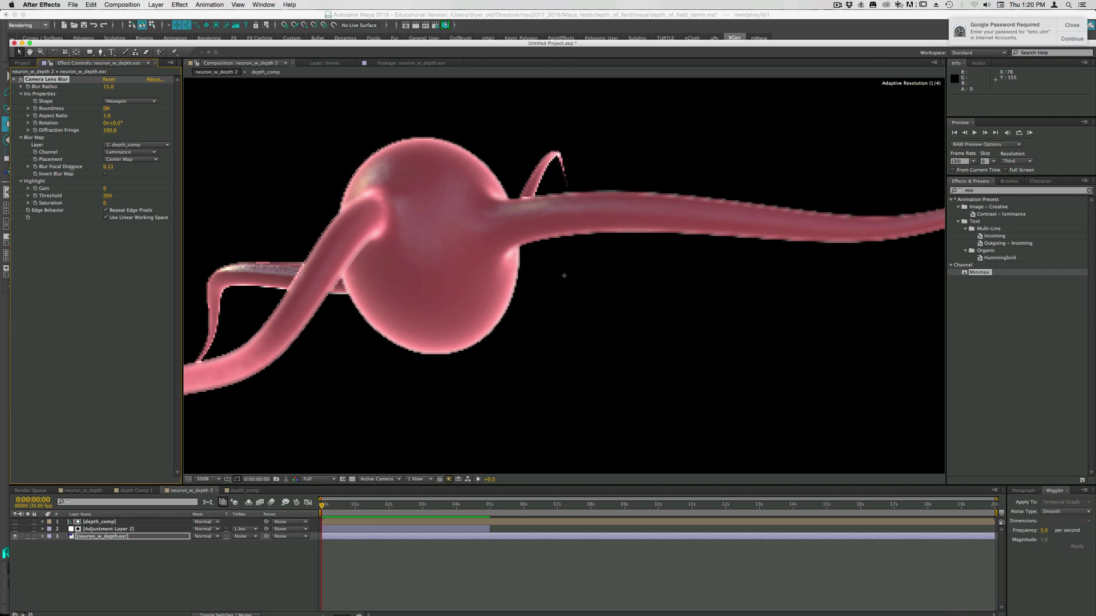
right_click(70, 168)
key(Escape)
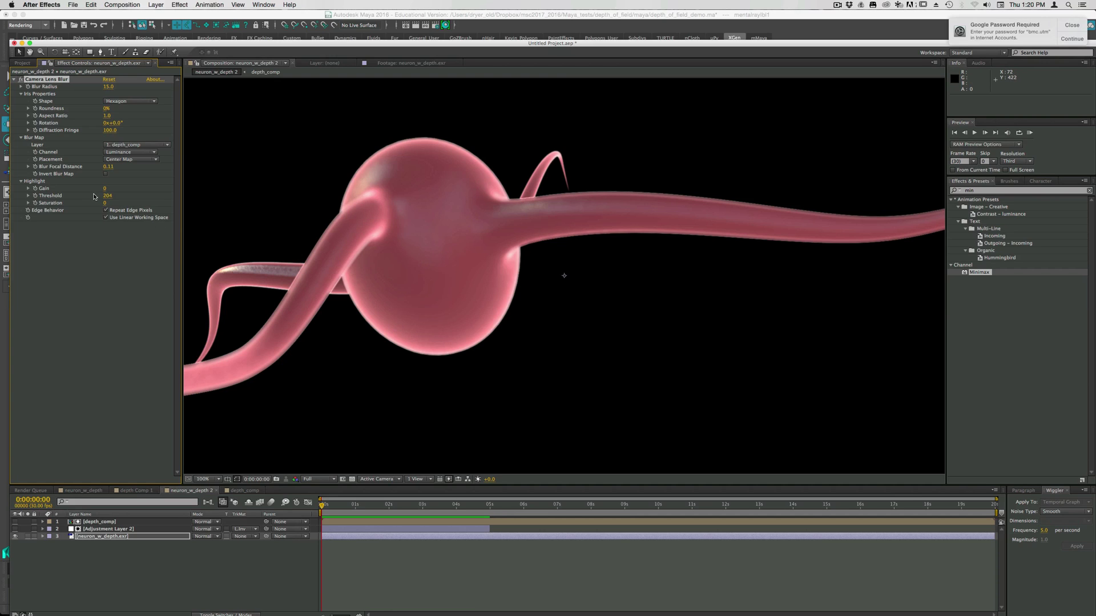
drag(107, 167, 128, 169)
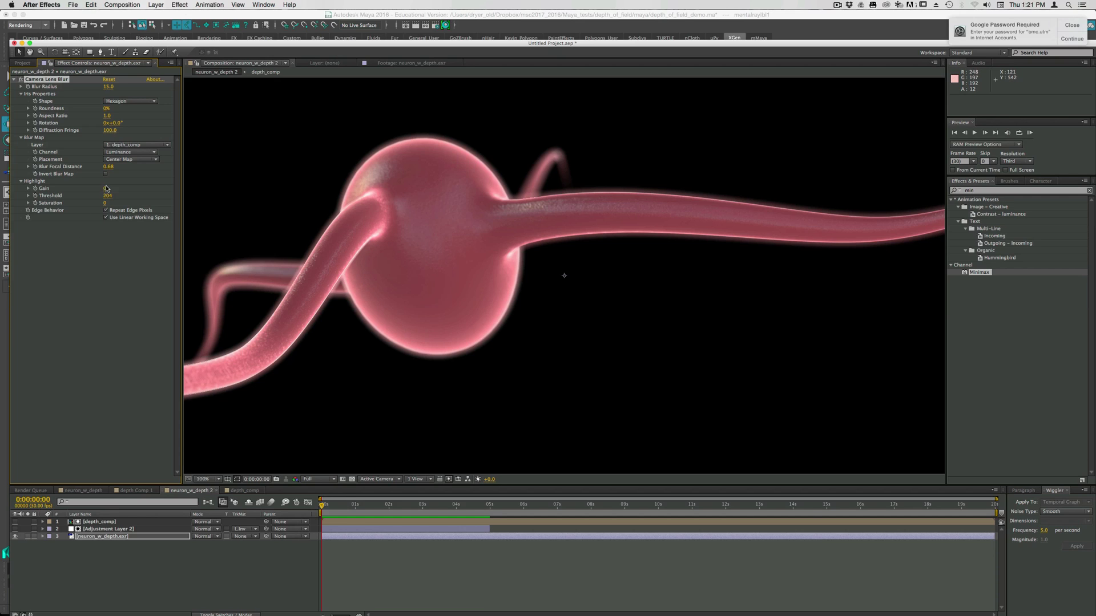
- Set the Camera Lens Blur highlight Gain to 0
drag(106, 188, 138, 190)
click(107, 189)
text(0)
key(Return)
- Set Blur Radius to 8, compare with the lens blur off, and re-enable Adjustment Layer 2
click(109, 87)
text(8)
key(Return)
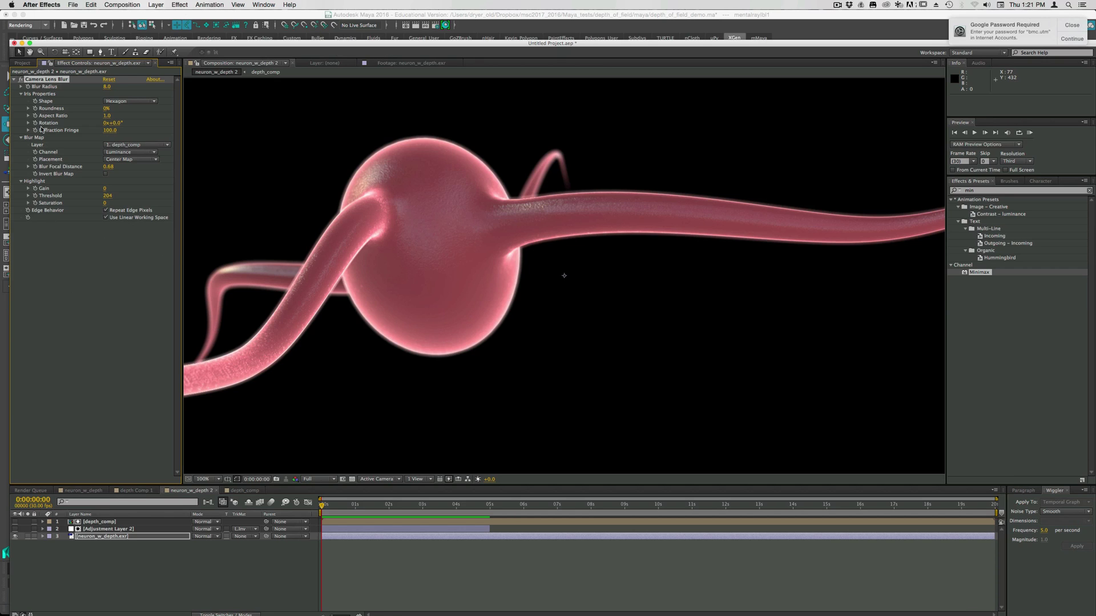
click(21, 80)
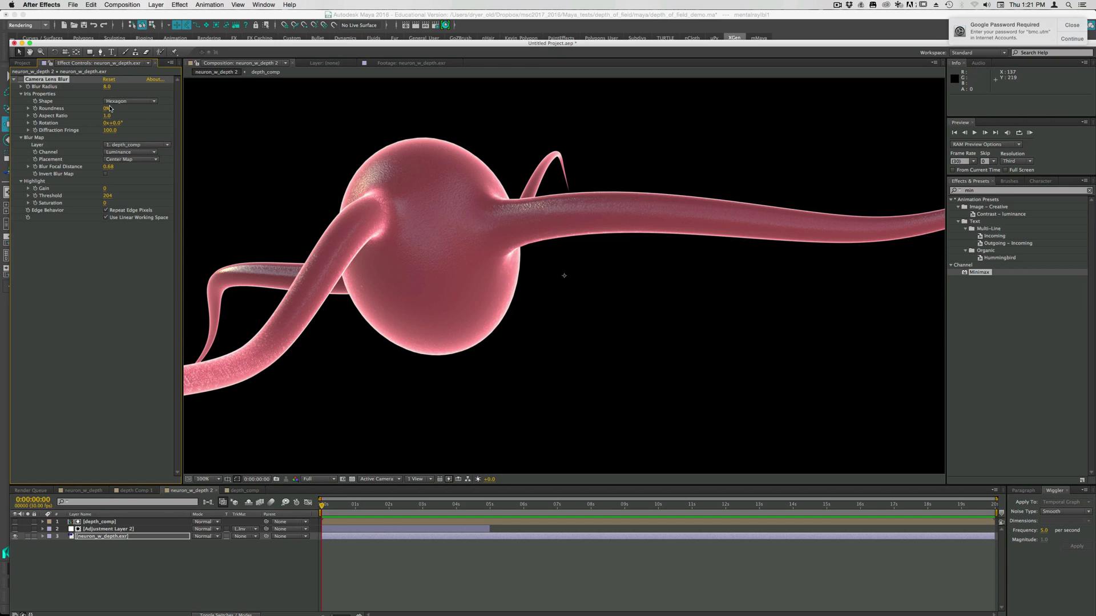
click(21, 79)
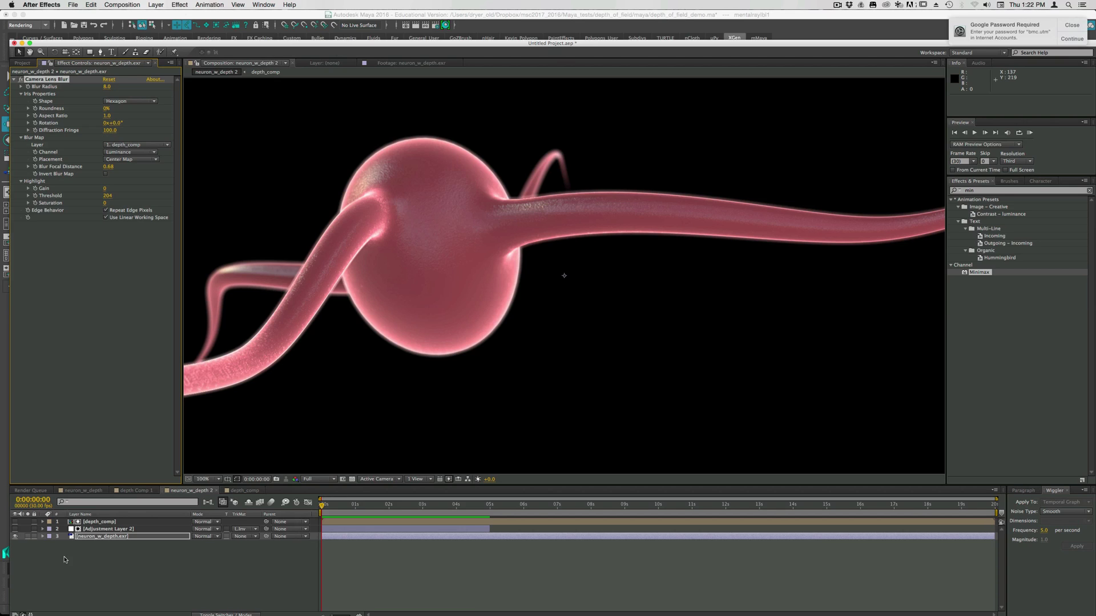
click(14, 529)
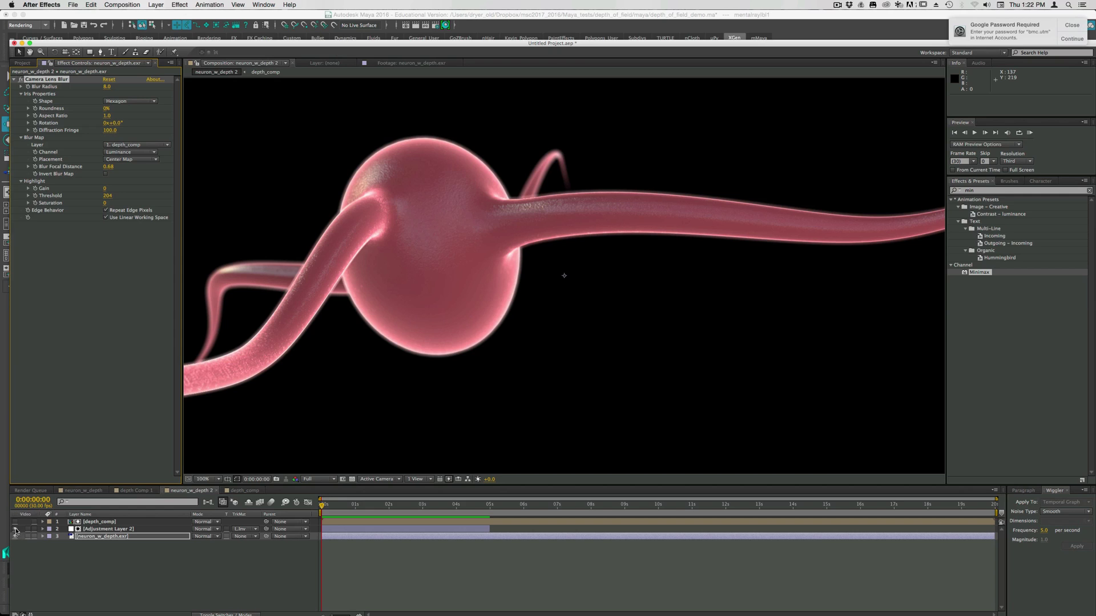
- Disable Fast Blur on Adjustment Layer 2 and add a Hue/Saturation effect to it
click(92, 531)
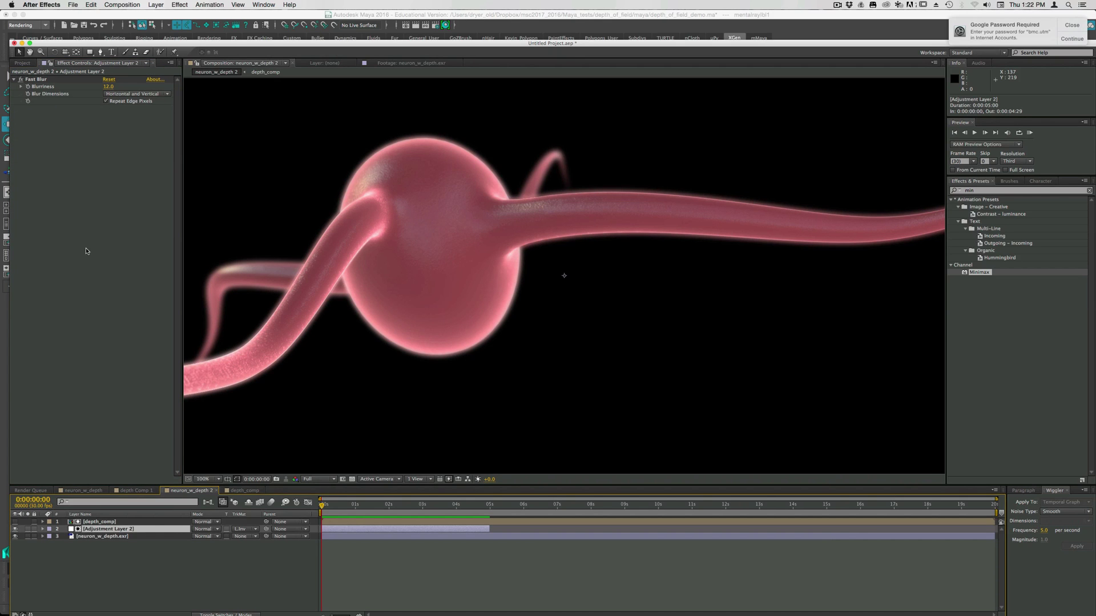
click(21, 79)
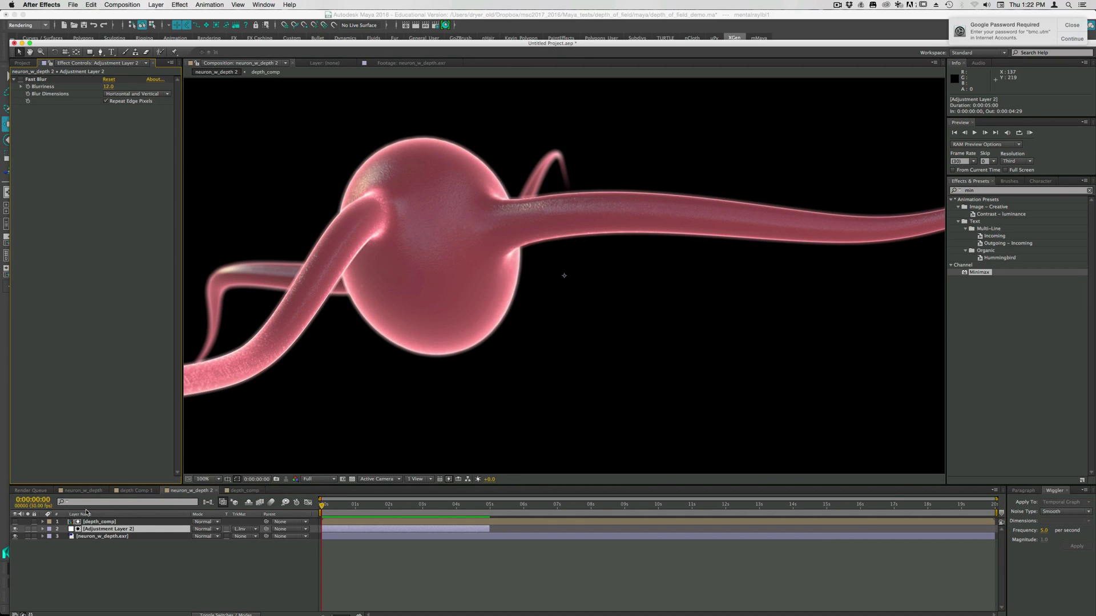
right_click(103, 532)
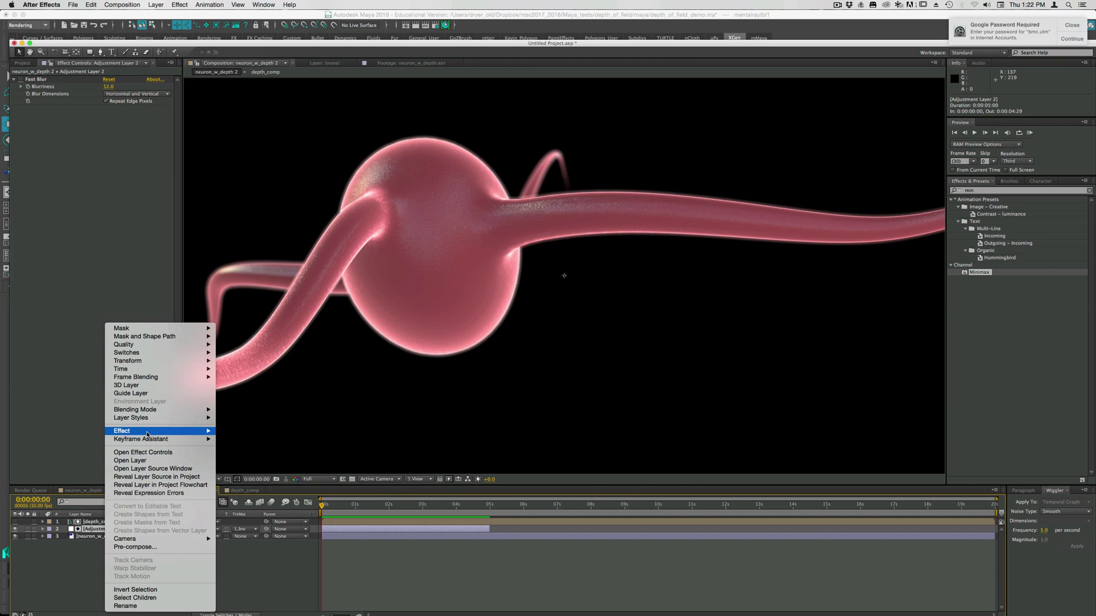
mouse_move(171, 431)
mouse_move(237, 477)
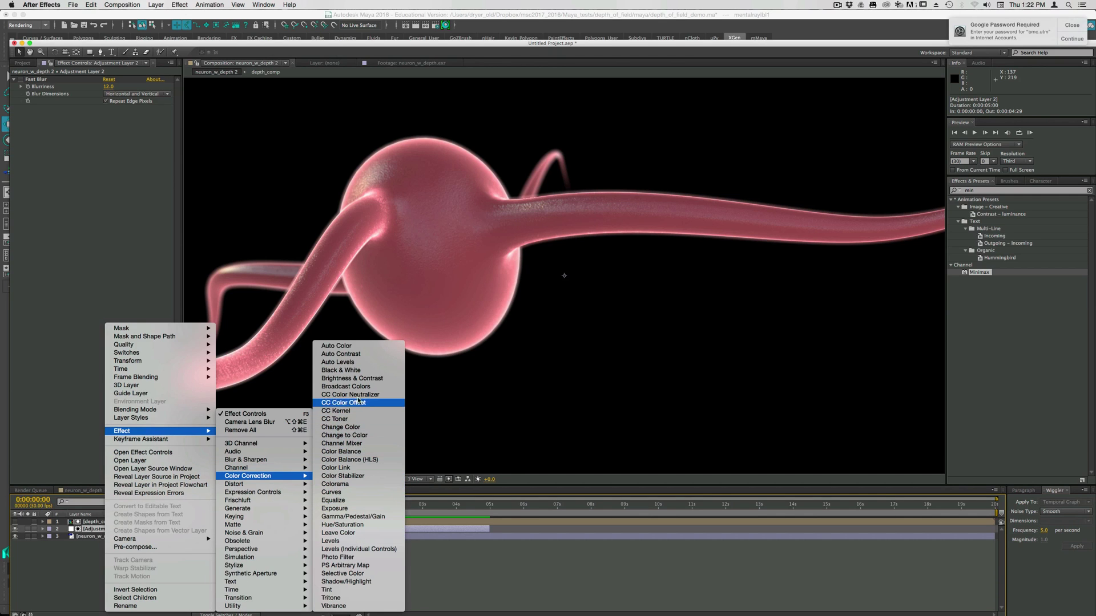
click(368, 526)
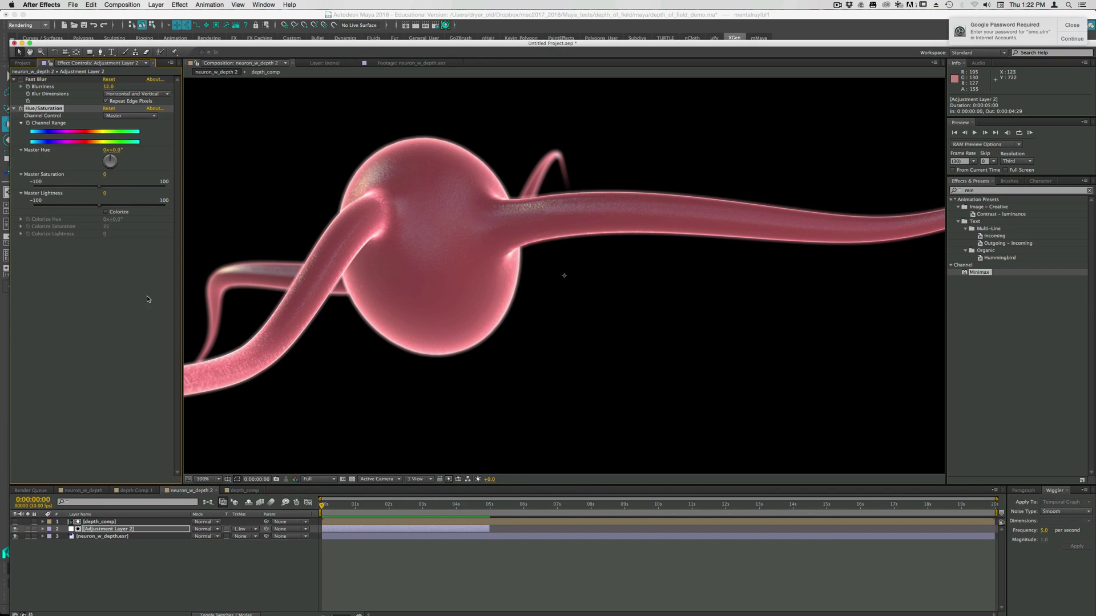
- Set Hue/Saturation's Master Saturation to -33 and Master Hue to -4°
drag(99, 187, 27, 189)
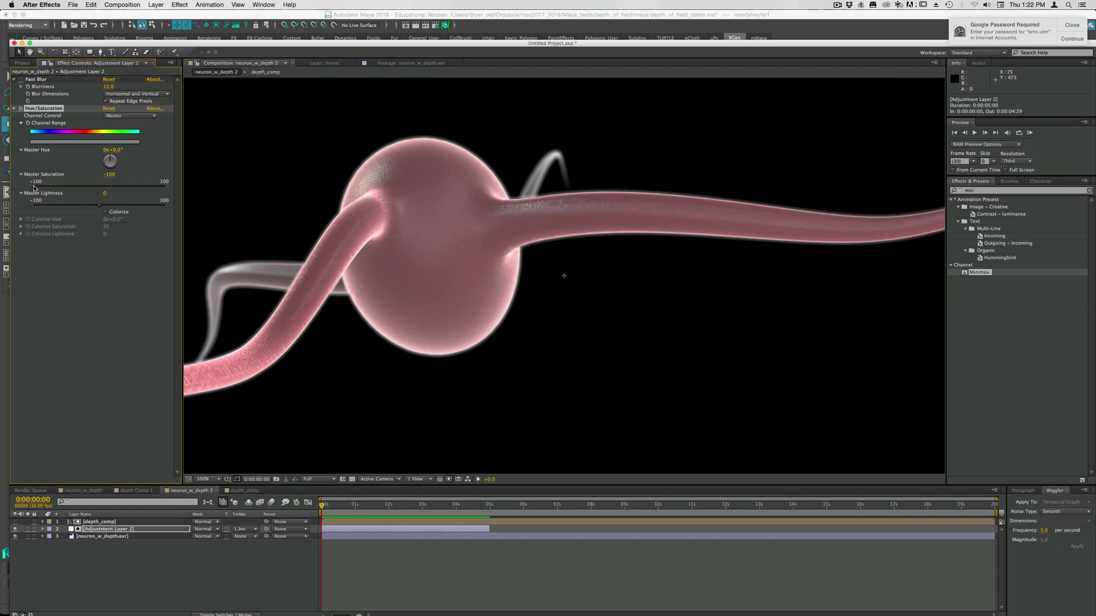
drag(34, 187, 52, 189)
drag(84, 190, 101, 154)
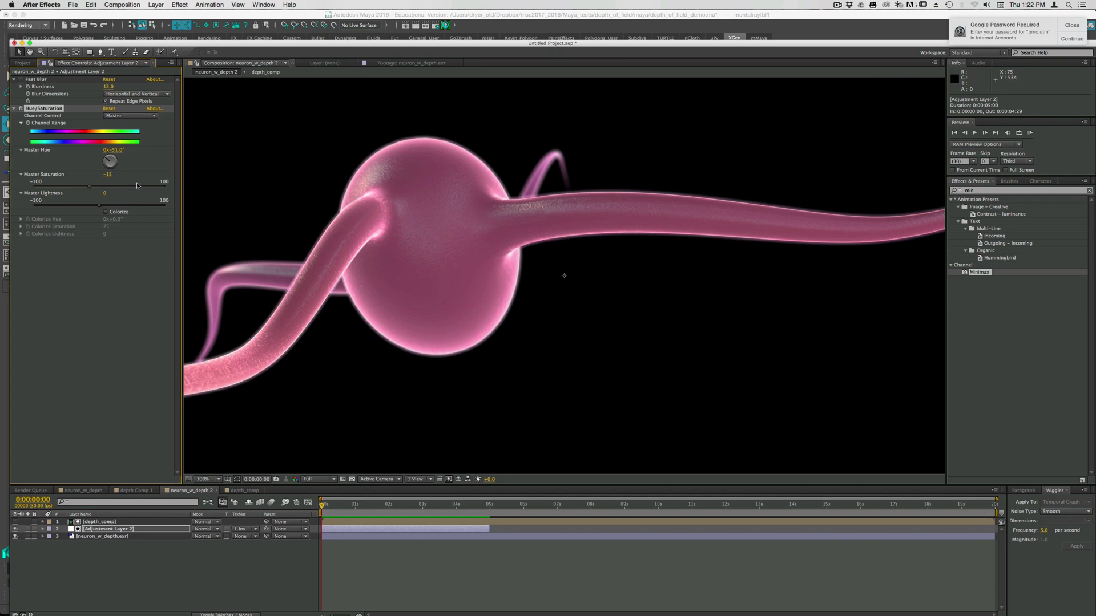
drag(108, 161, 110, 160)
click(16, 531)
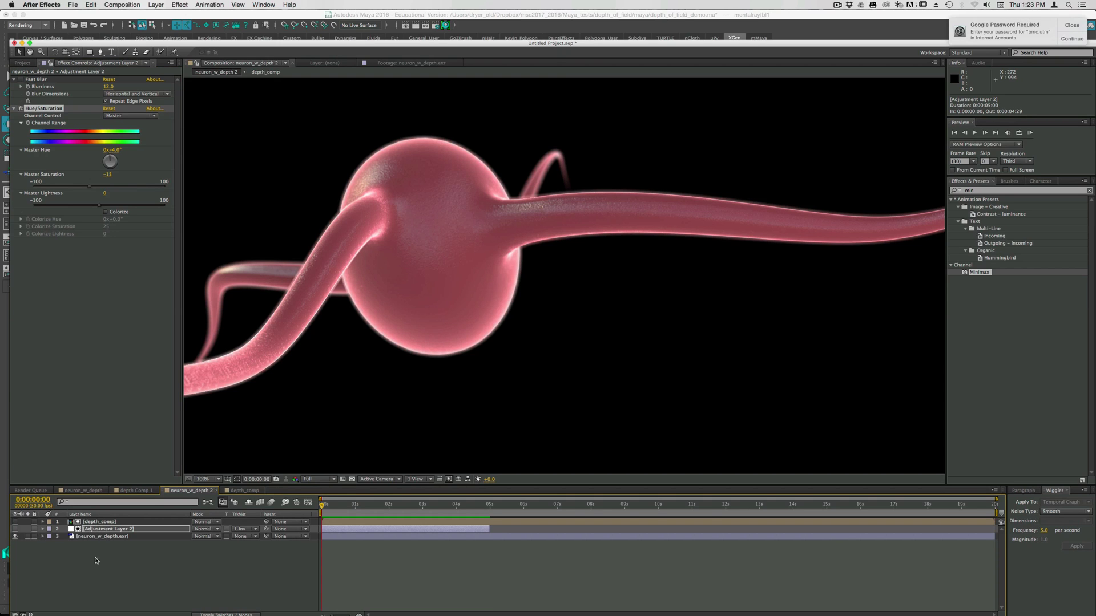
- Switch off the Camera Lens Blur effect on the neuron_w_depth.exr layer
click(114, 545)
click(98, 538)
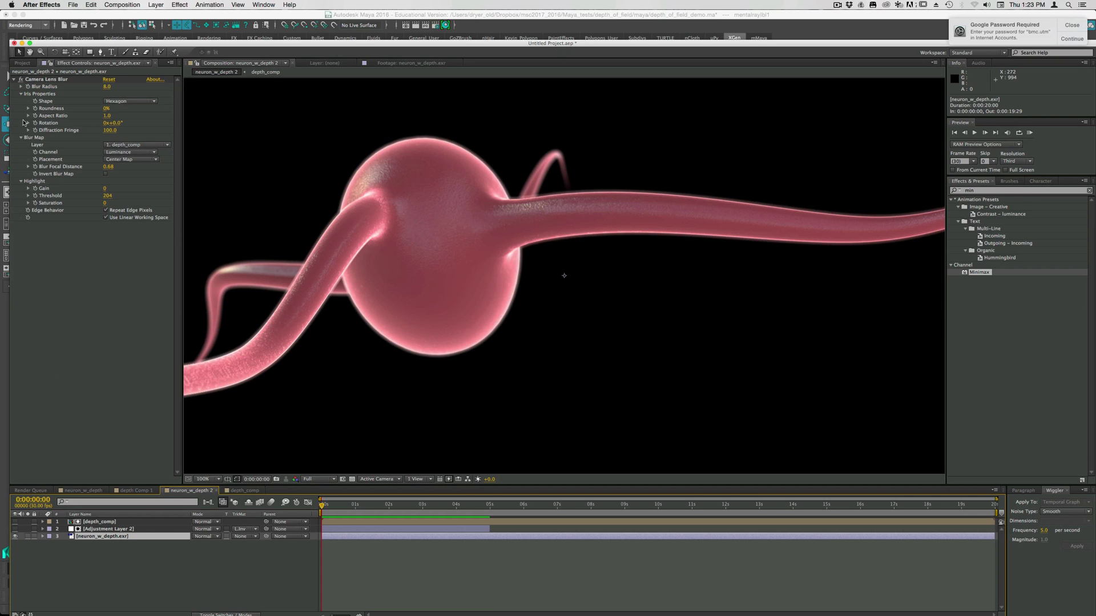
click(21, 79)
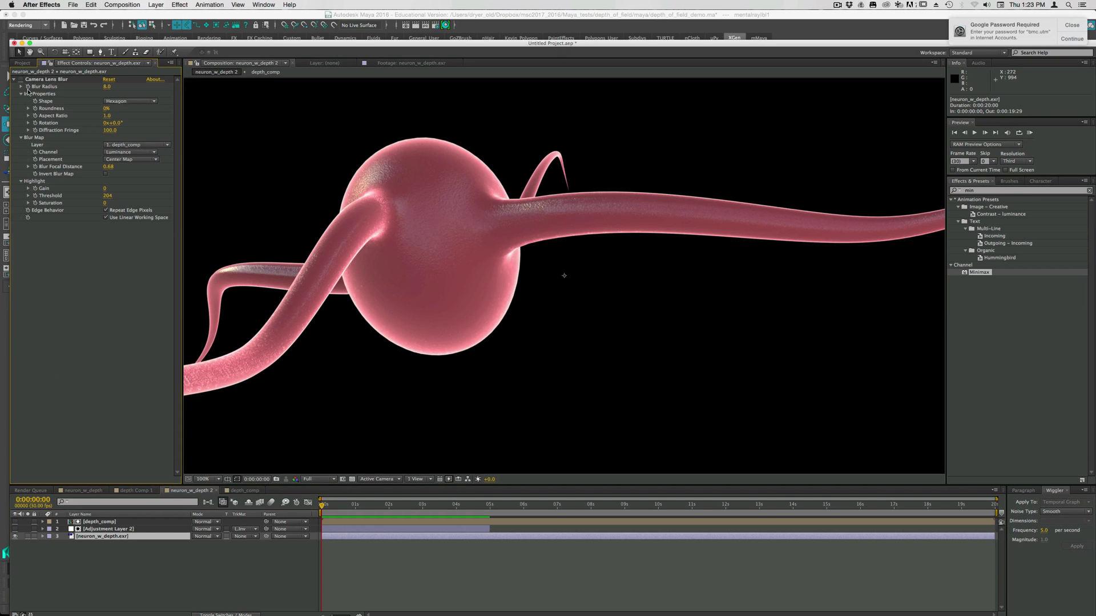
- Add Frischluft's FL Depth Of Field effect to the neuron_w_depth.exr layer
right_click(99, 540)
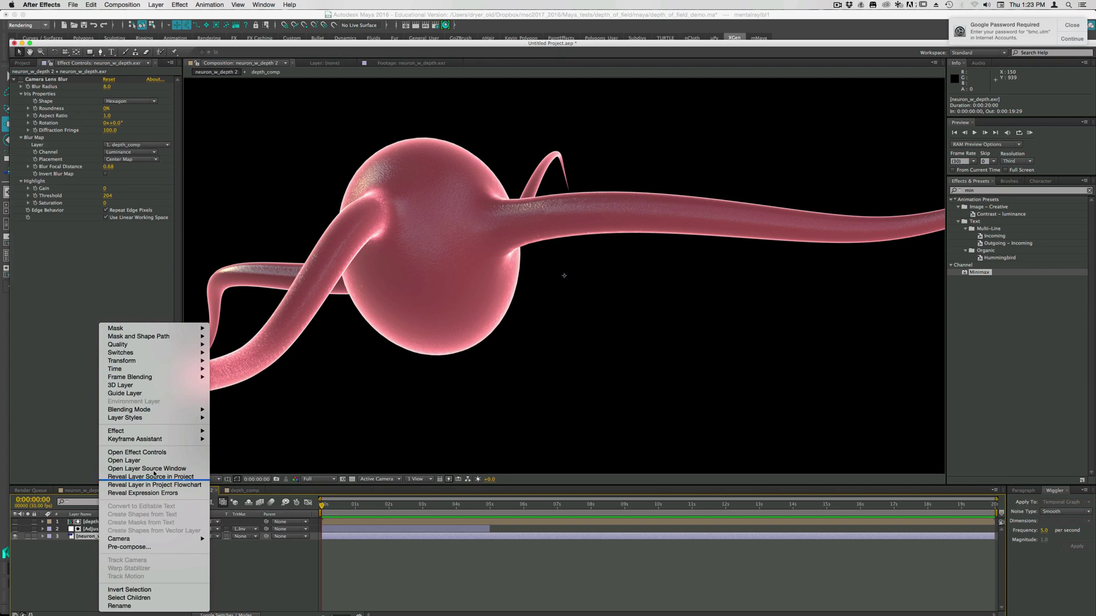
mouse_move(151, 433)
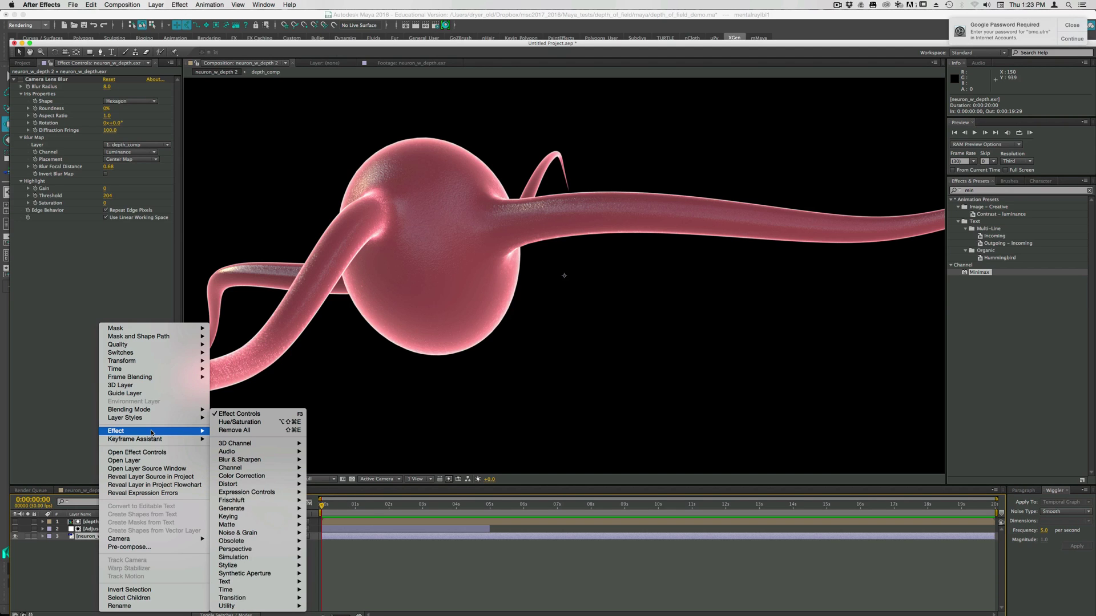
mouse_move(271, 501)
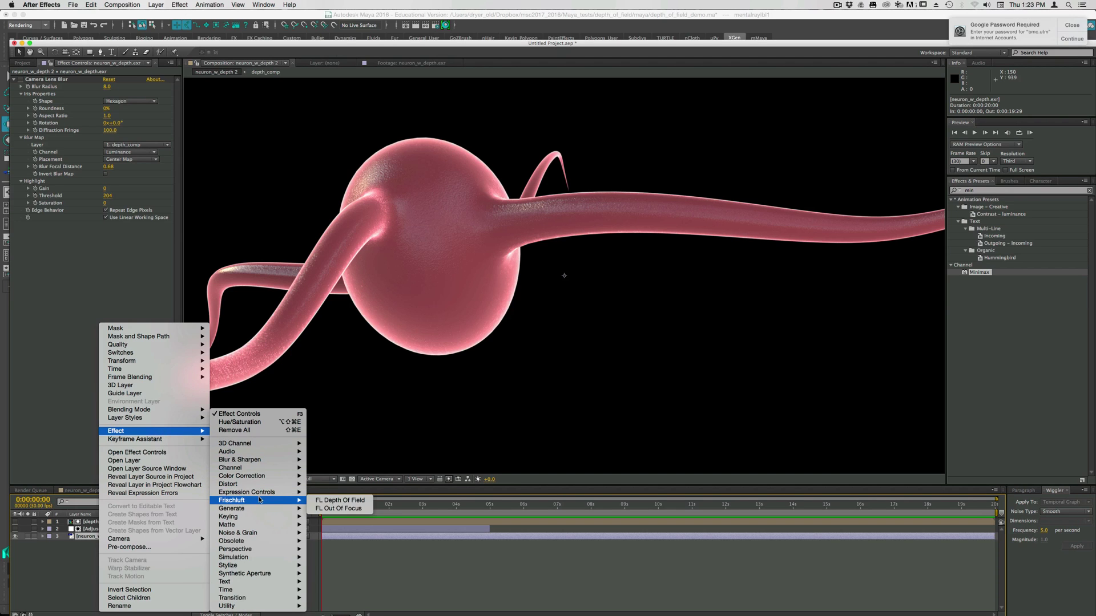
click(332, 501)
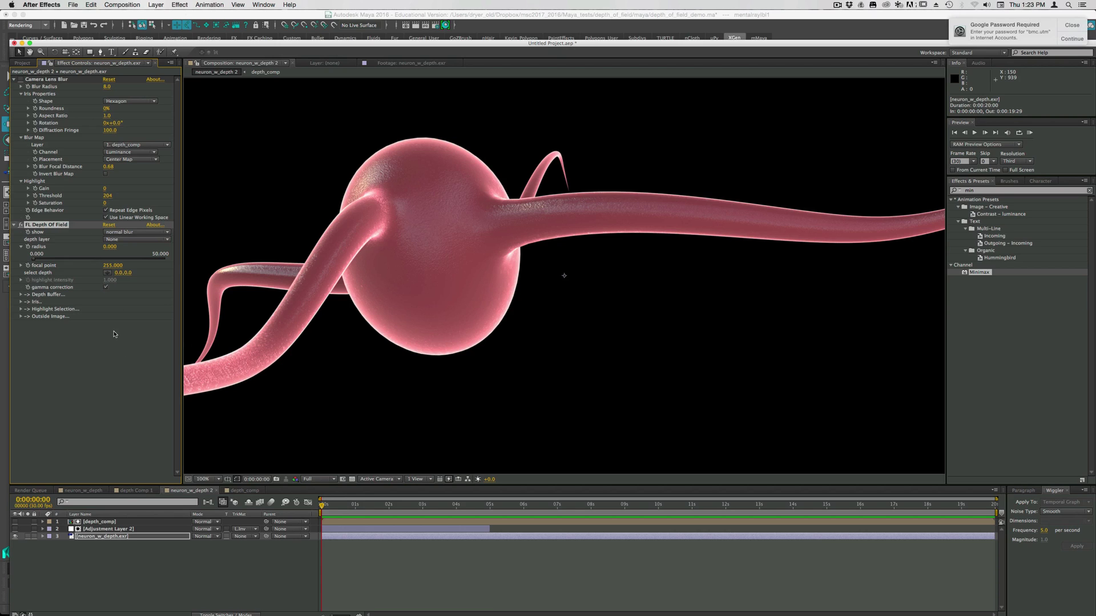
- Set the depth layer to depth_comp and radius to 21.5, and pick focus on the front branch
click(117, 239)
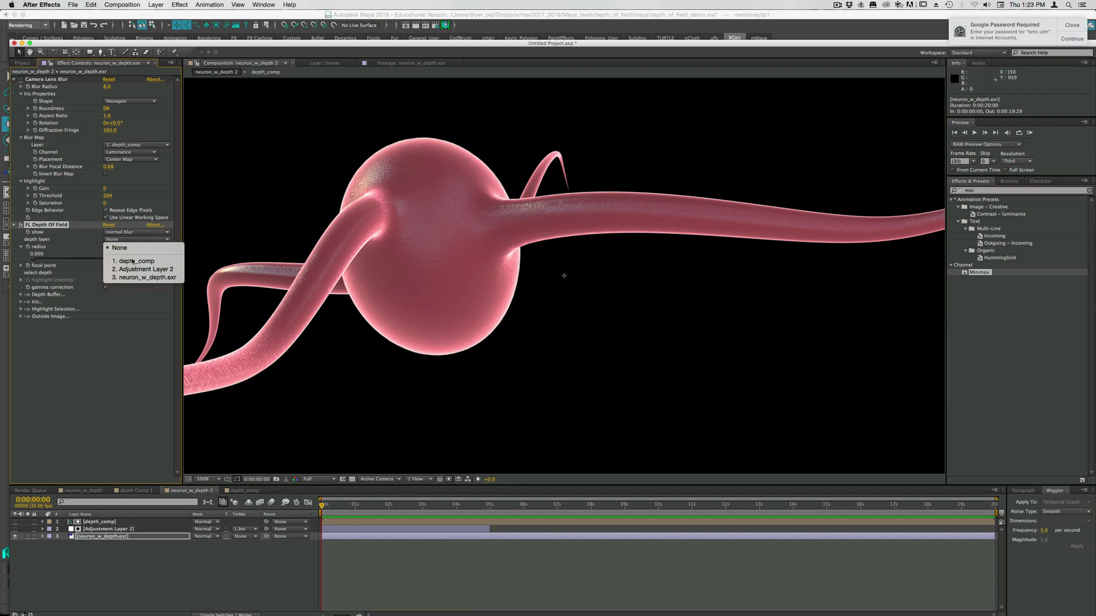
click(132, 261)
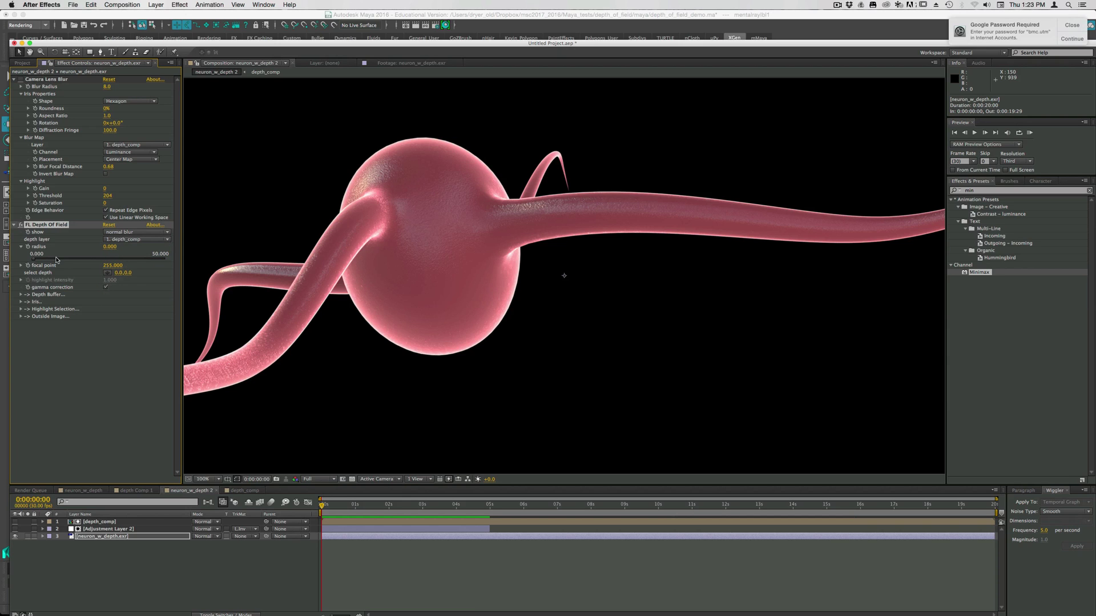
drag(109, 248, 209, 254)
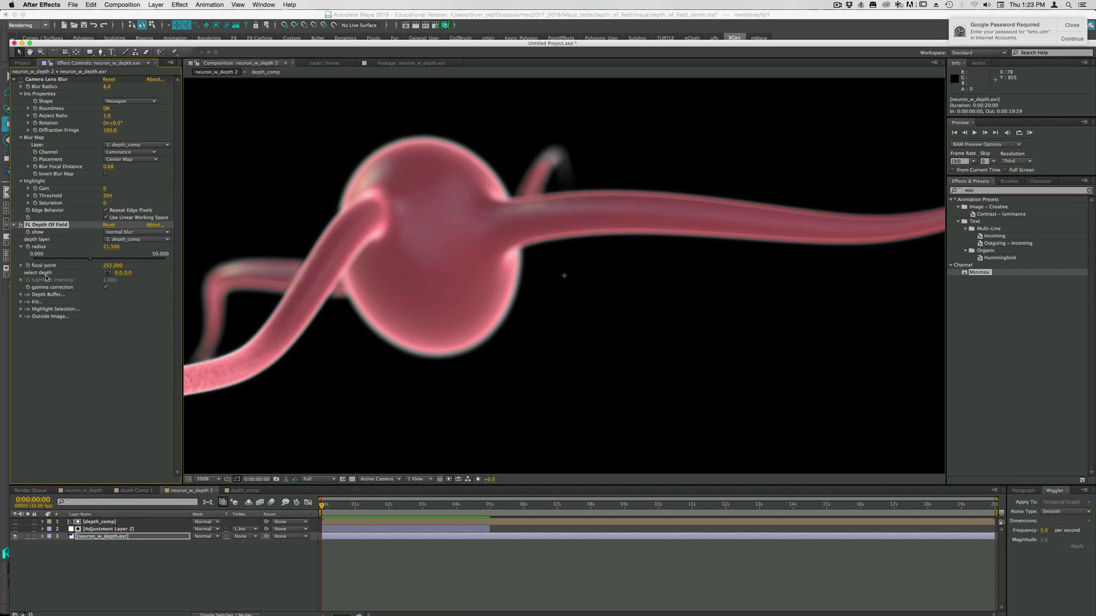
click(106, 274)
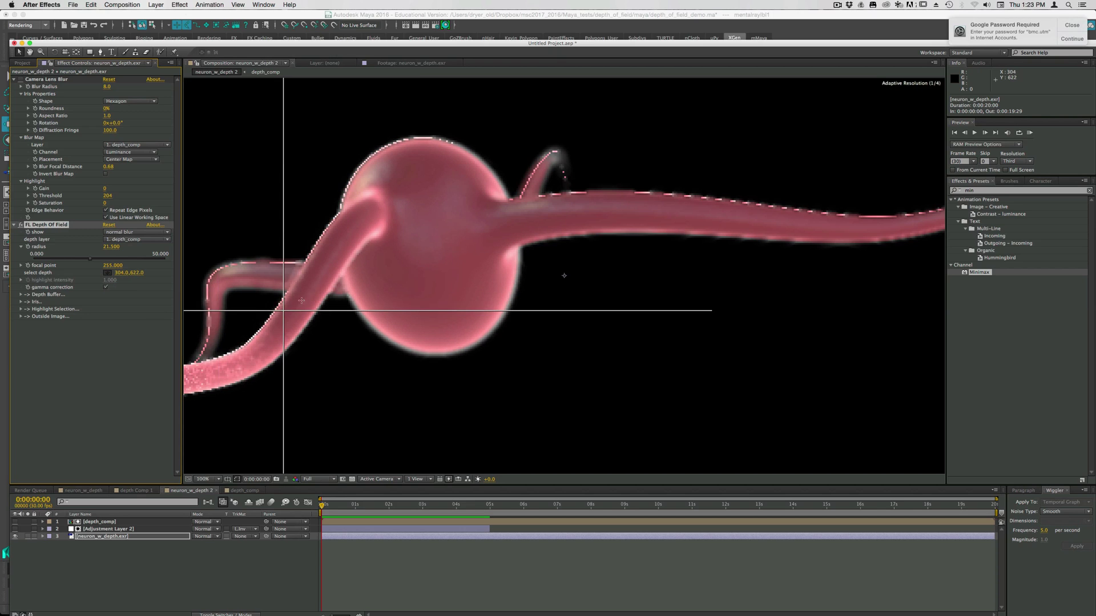
click(359, 218)
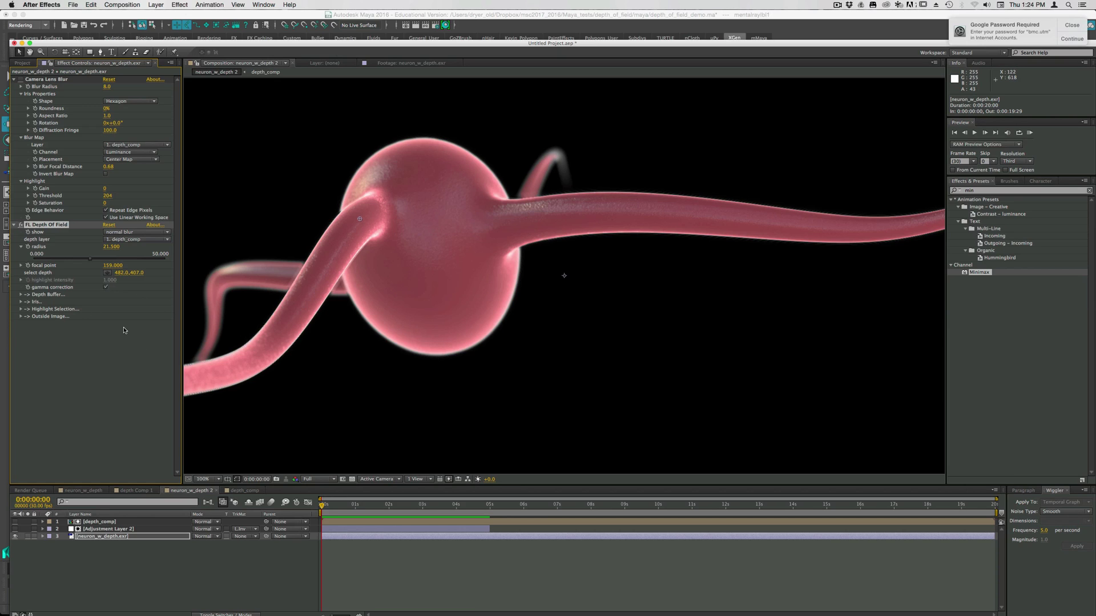
- Expand the Iris settings and enter 6 facets and 0 rounded facets
click(21, 302)
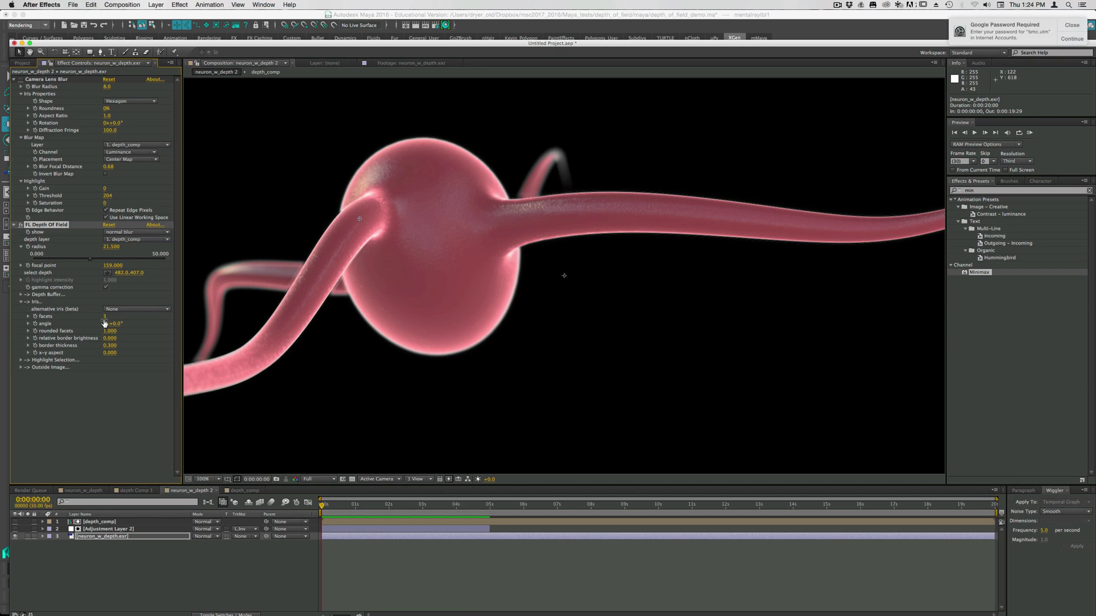
click(105, 316)
key(Return)
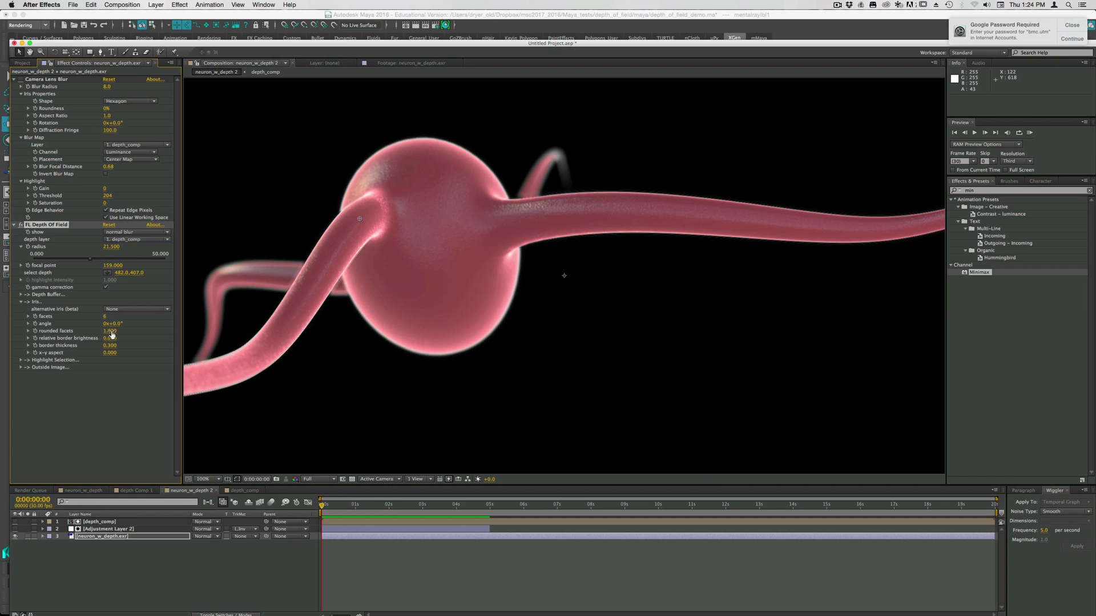
click(110, 331)
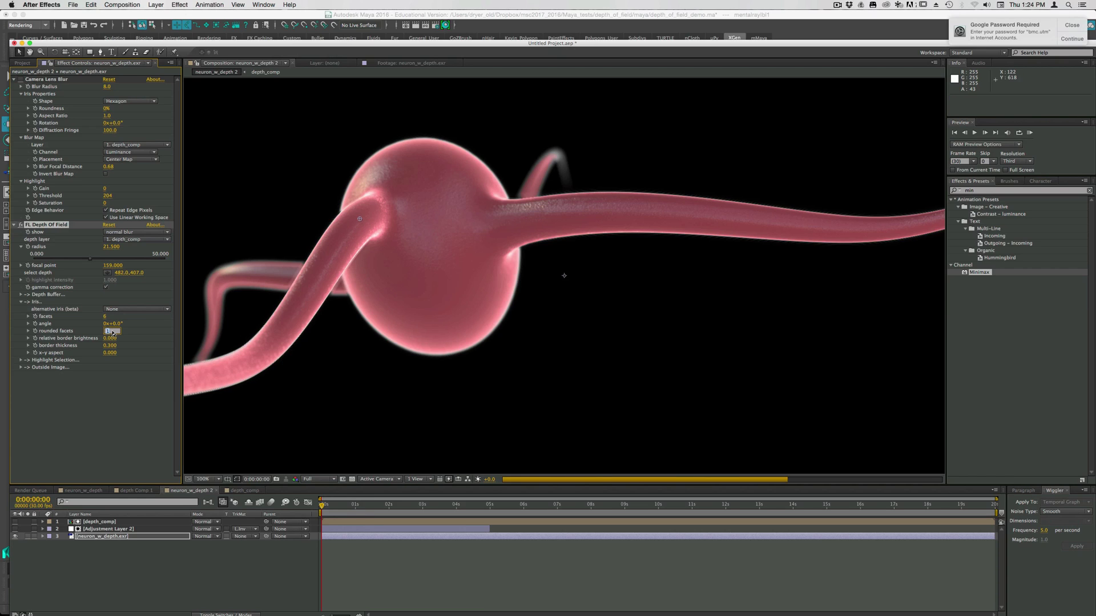
text(0)
key(Return)
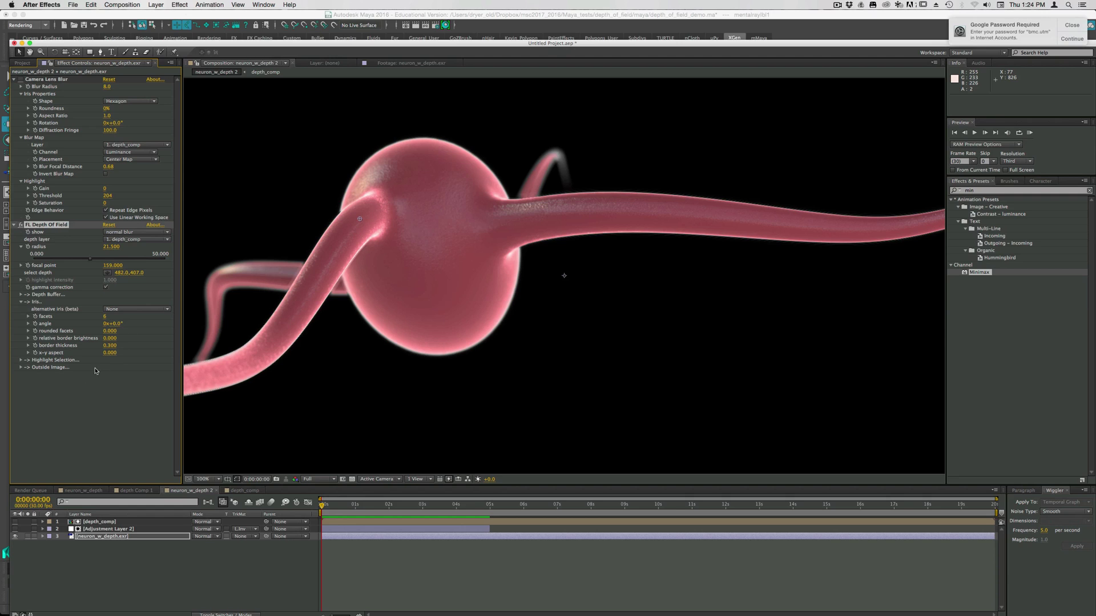
- Enable gamma correction and drag the depth sample point to the upper-right branch (897, 310)
click(105, 287)
drag(360, 221, 454, 231)
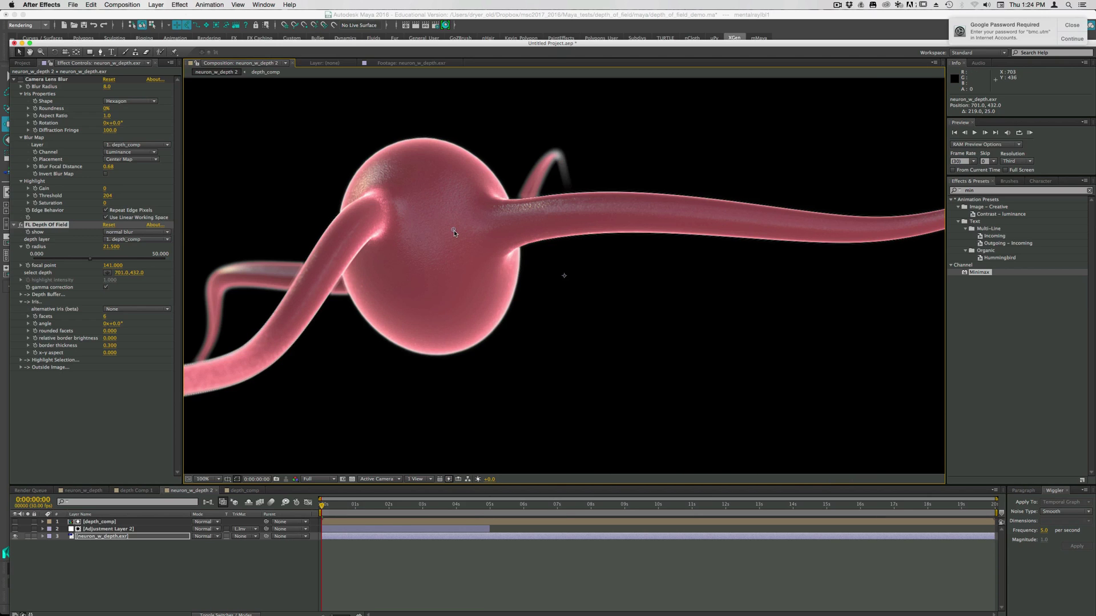
drag(454, 233, 532, 189)
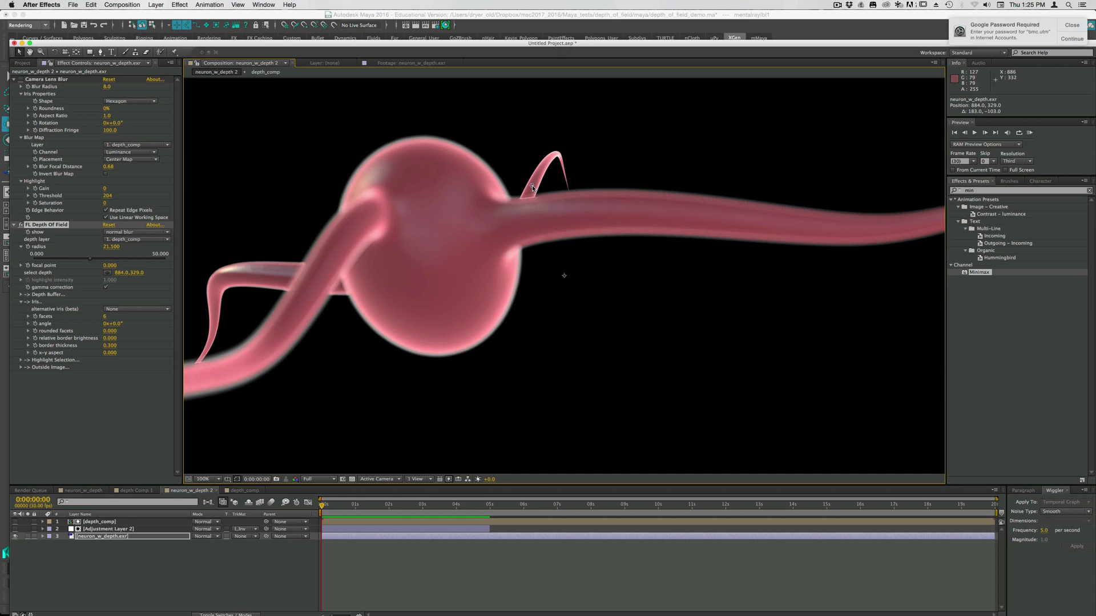
drag(531, 185, 539, 180)
- Set the focal point to 193.977 and set a starting keyframe for it
click(21, 266)
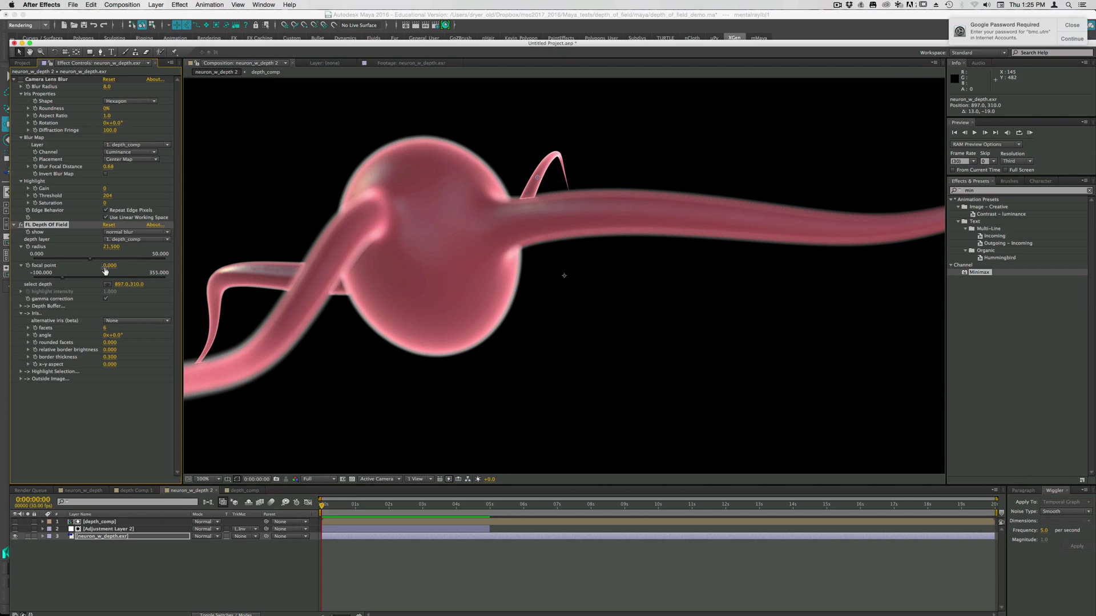
drag(105, 271, 170, 268)
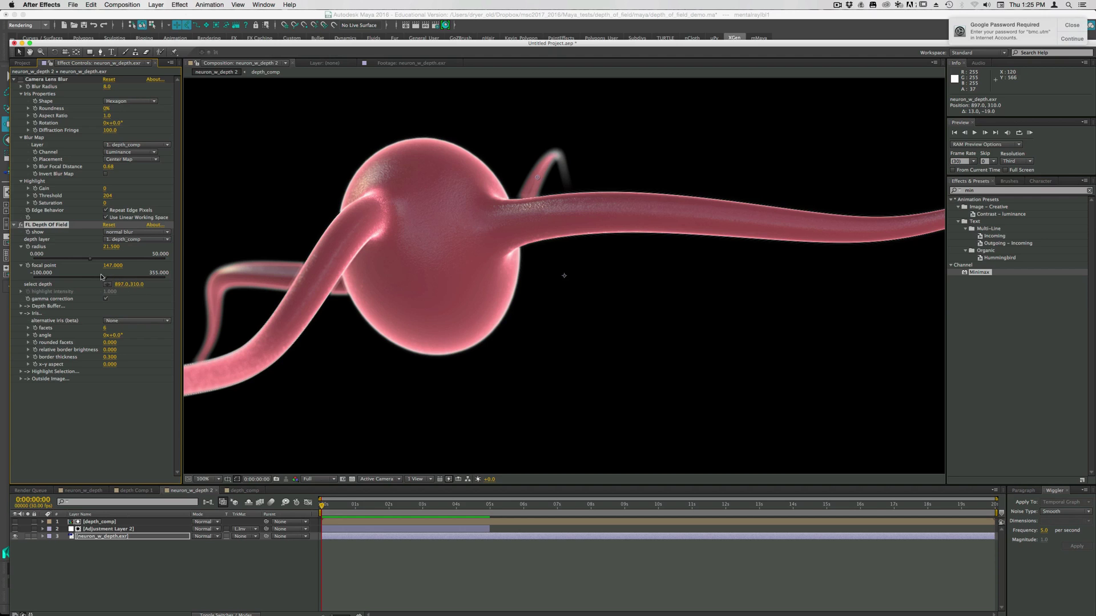
mouse_move(107, 279)
mouse_down()
mouse_move(140, 282)
mouse_move(118, 280)
mouse_up()
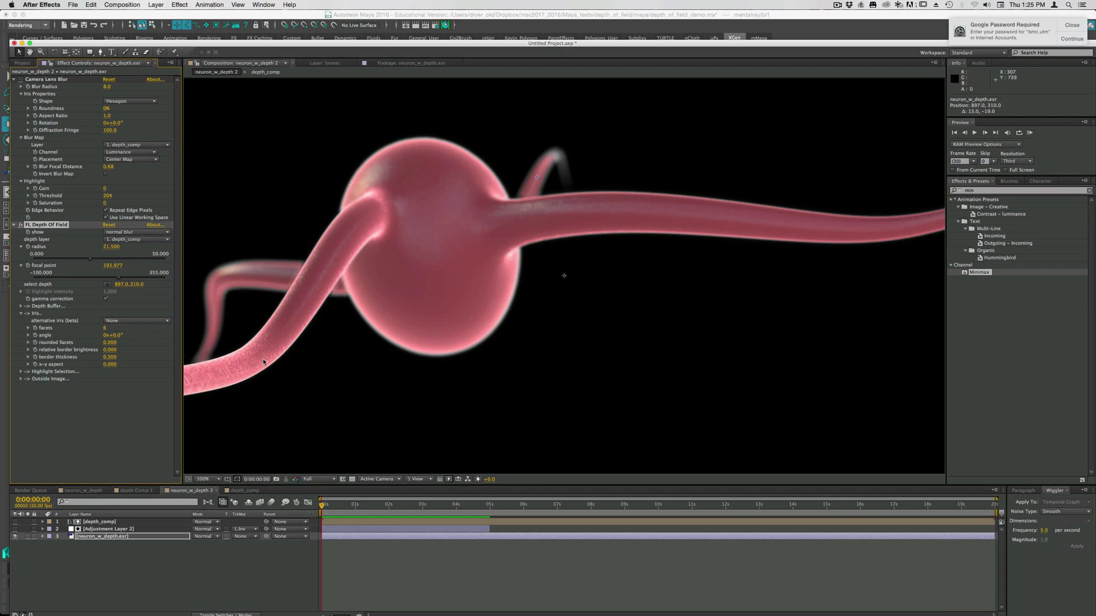
click(27, 266)
- At 0:00:01:00, set the focal point to 18.182 for the second keyframe
drag(322, 509, 356, 513)
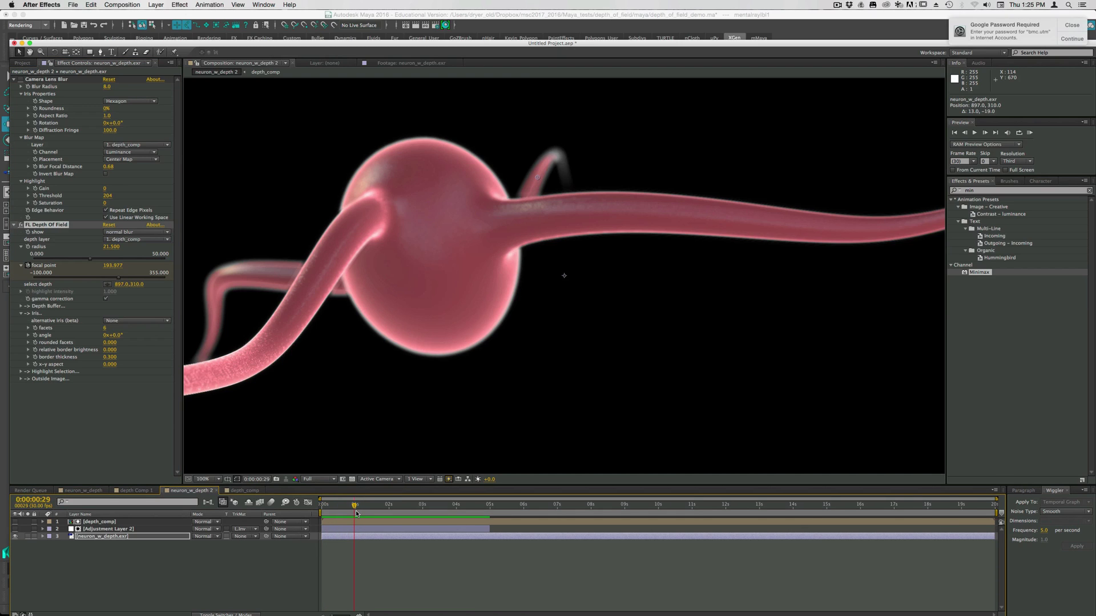
click(356, 513)
drag(118, 279, 44, 283)
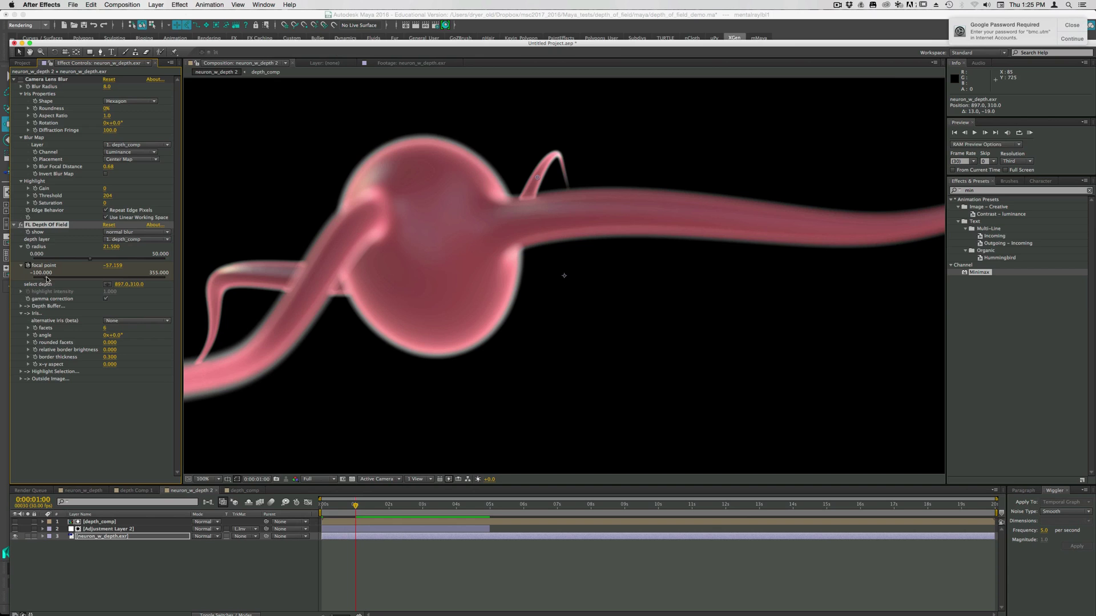
drag(46, 278, 67, 279)
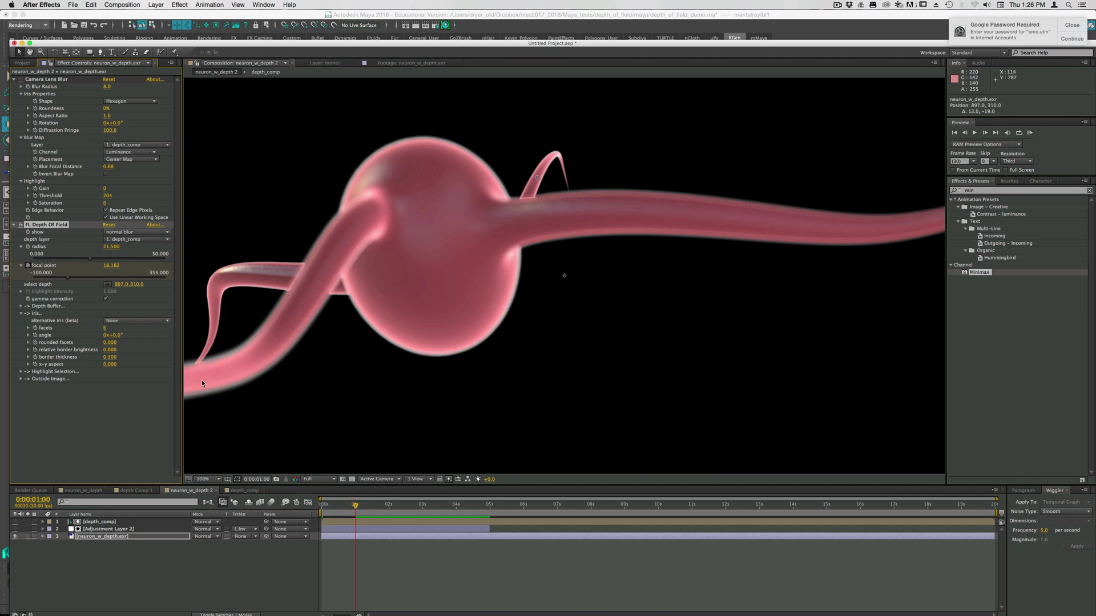
- End the work area at one second with N and RAM-preview the 31-frame rack focus
key(n)
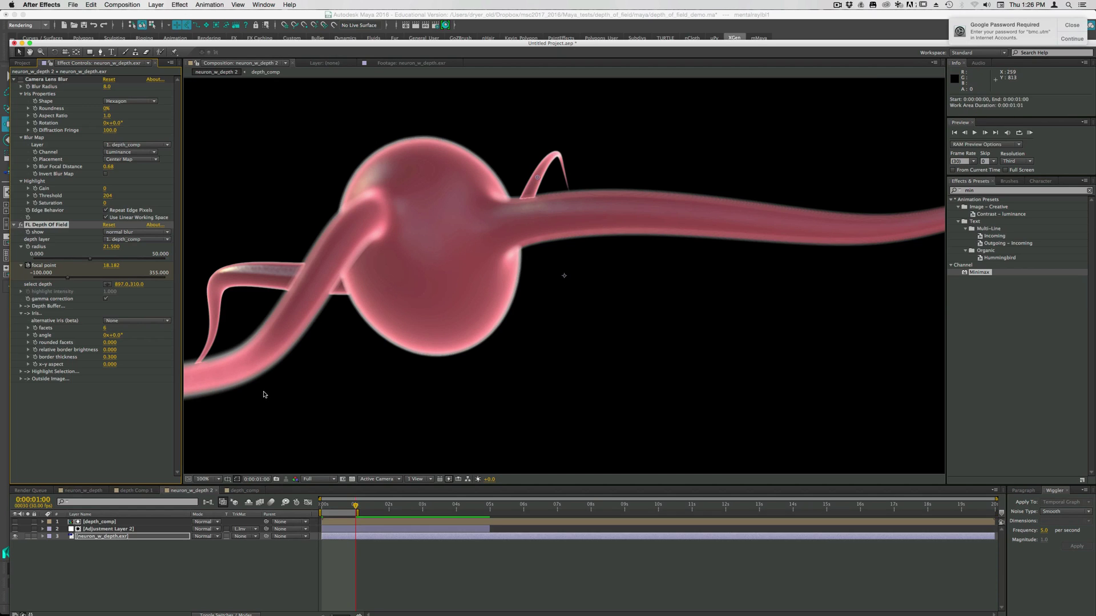
click(1030, 133)
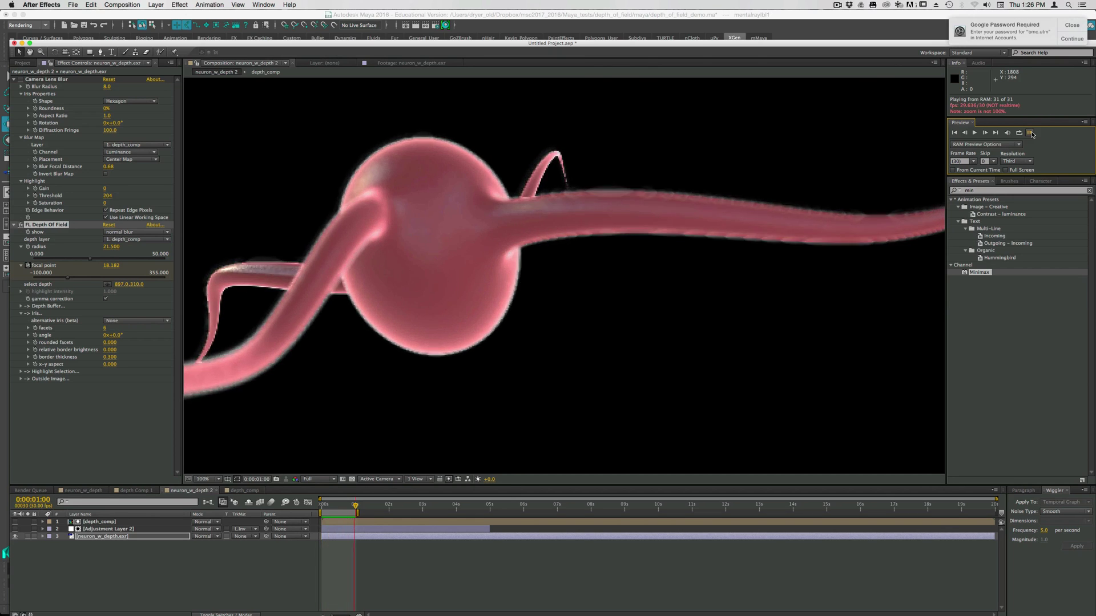
click(571, 277)
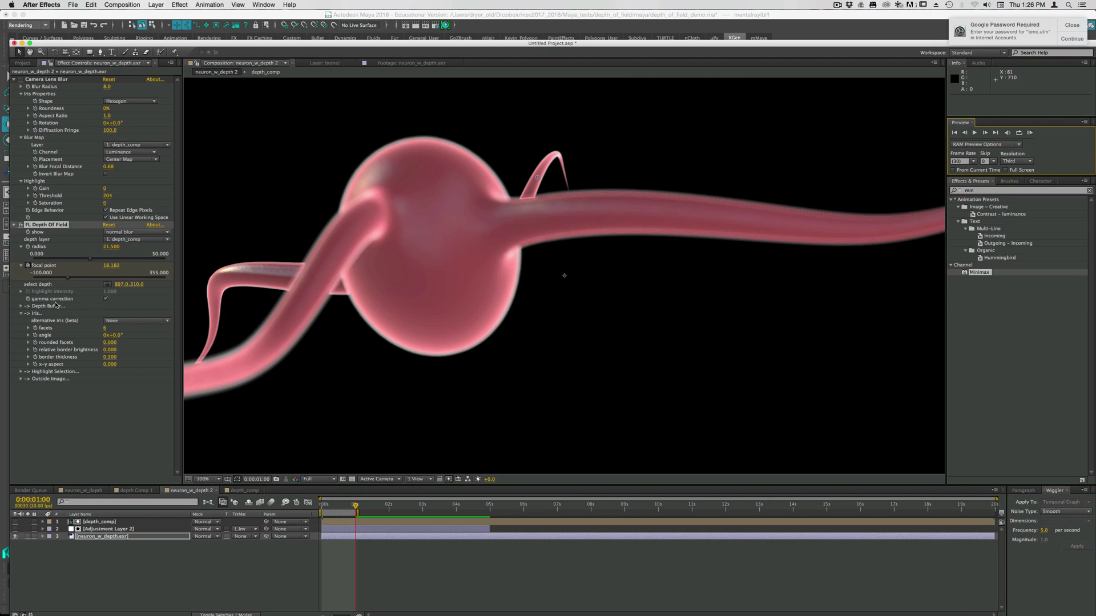
- Uncheck gamma correction in FL Depth Of Field
click(106, 299)
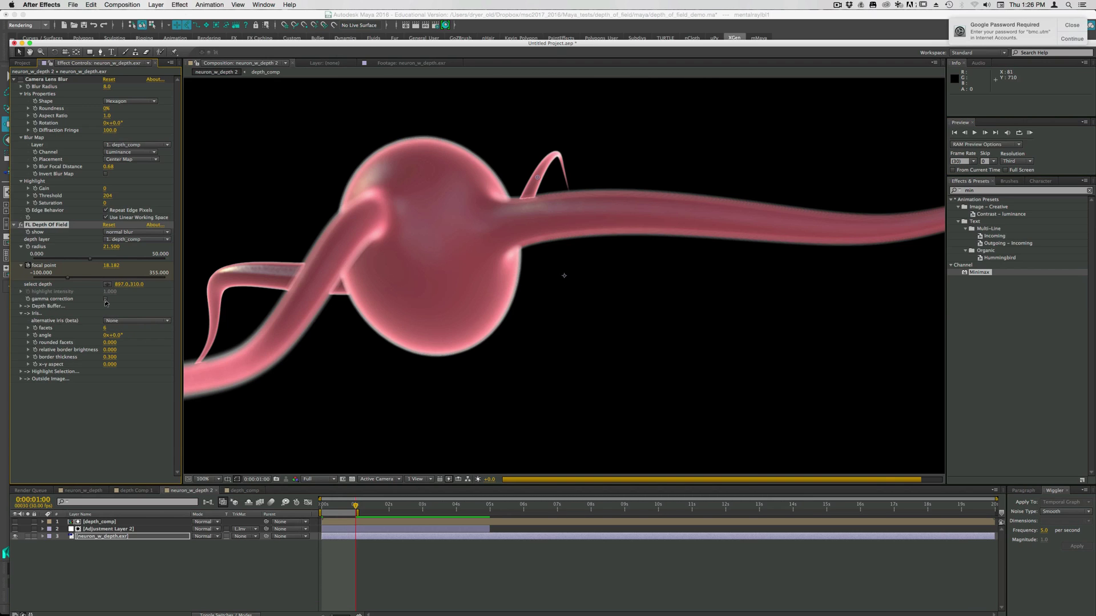